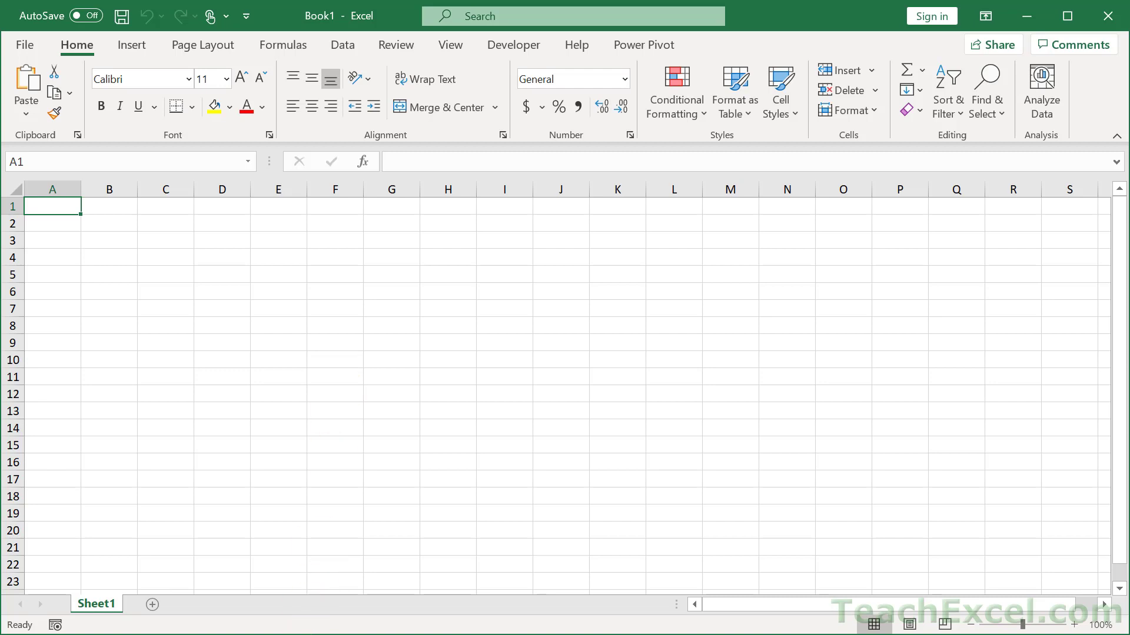
Switch to the browser and examine the full GameStop (GME) options table on the NYSE page, from its first to its last row
key("alt+Tab")
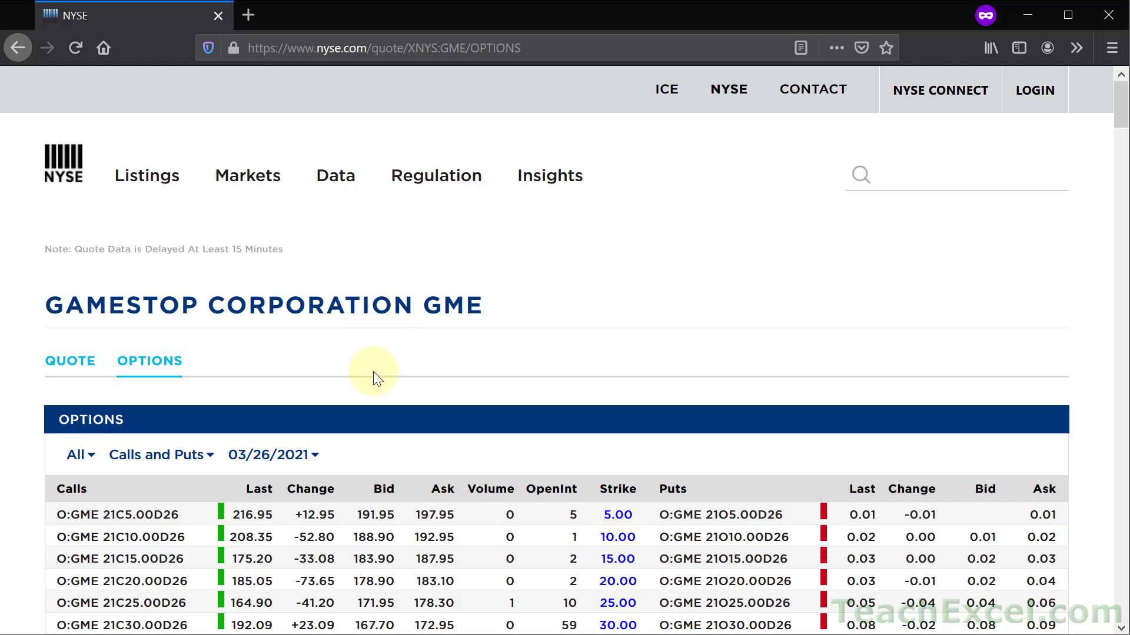
scroll(373, 372, "down", 20)
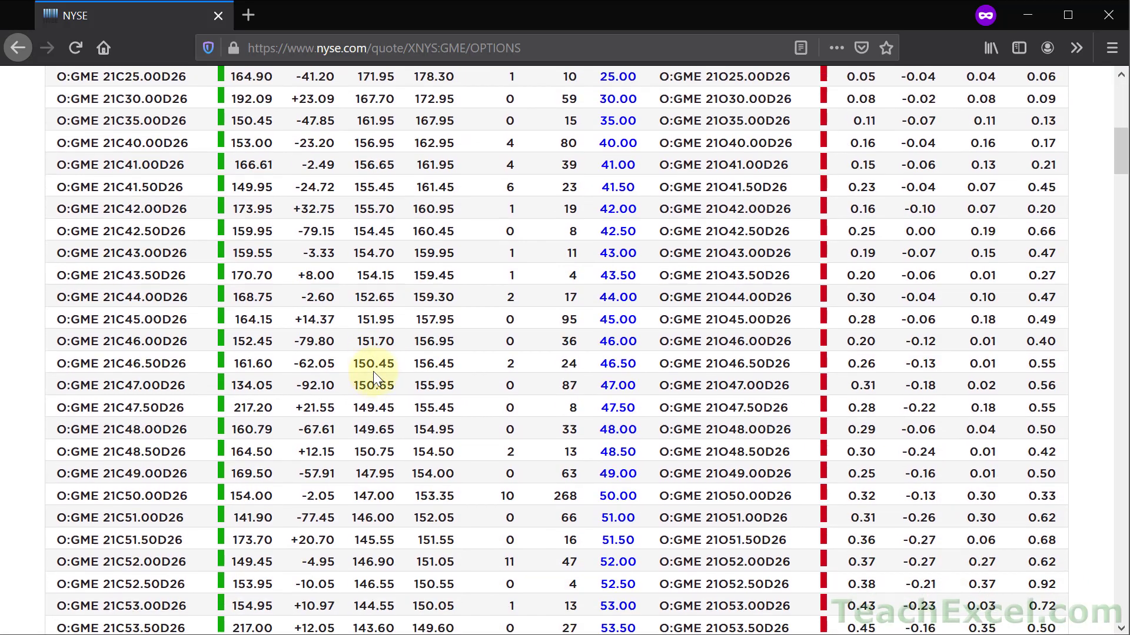
scroll(373, 372, "down", 20)
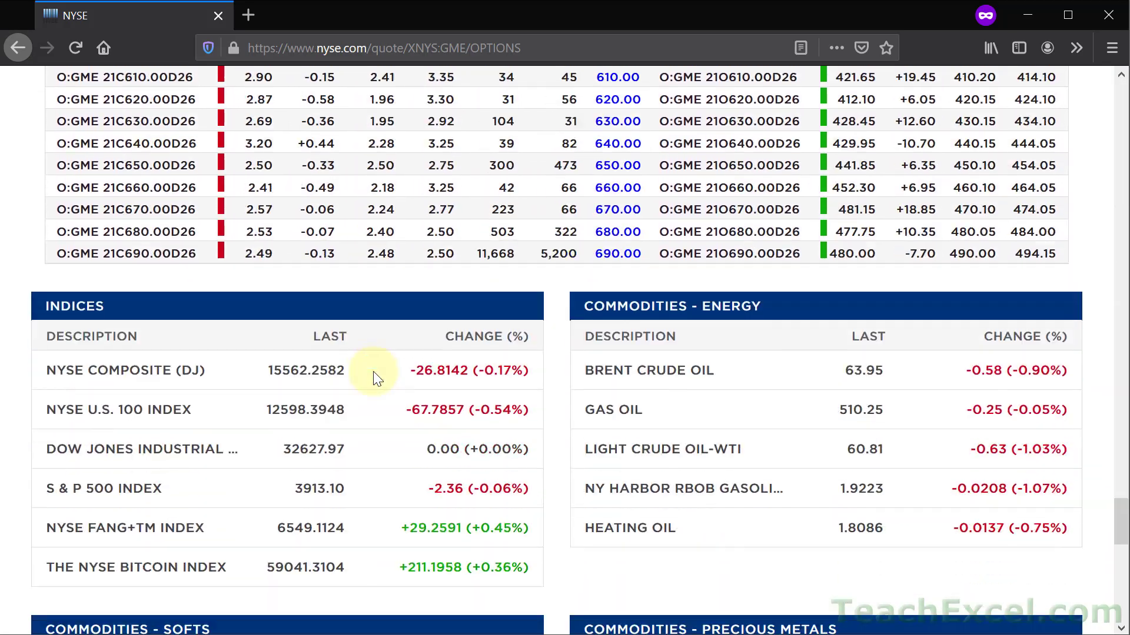
scroll(373, 372, "up", 3)
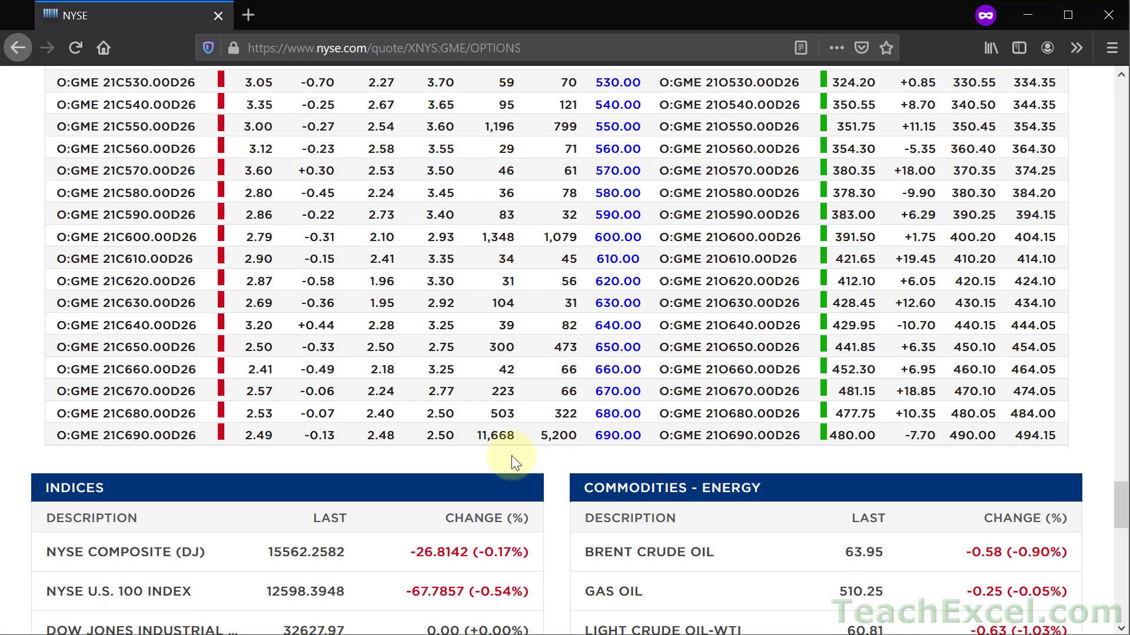
scroll(510, 456, "up", 20)
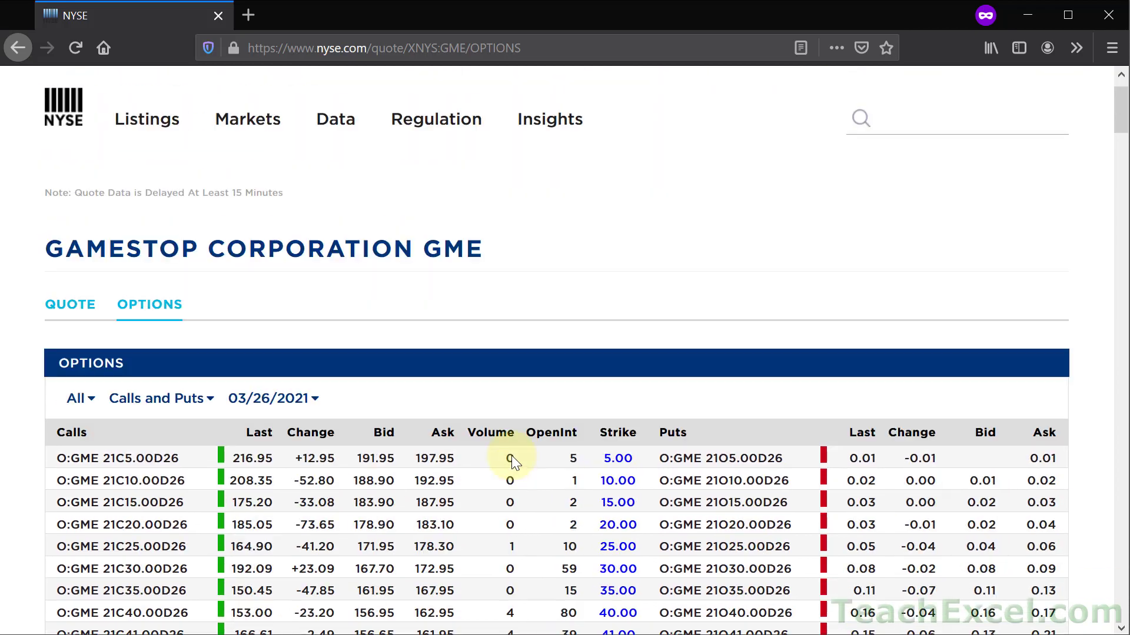
scroll(518, 400, "down", 5)
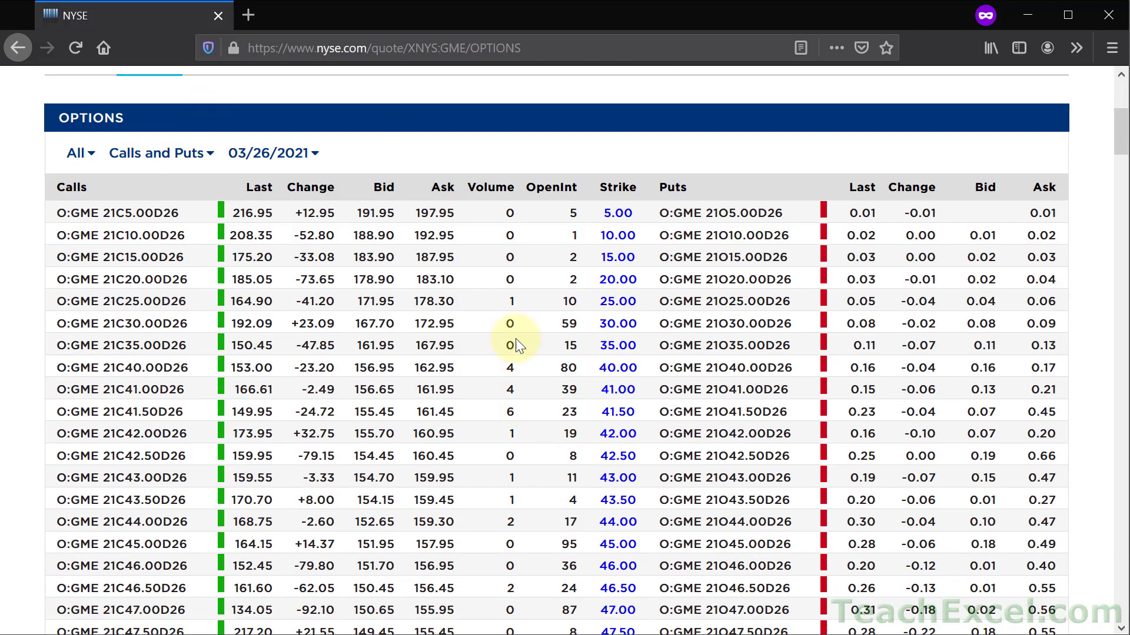
scroll(512, 252, "down", 9)
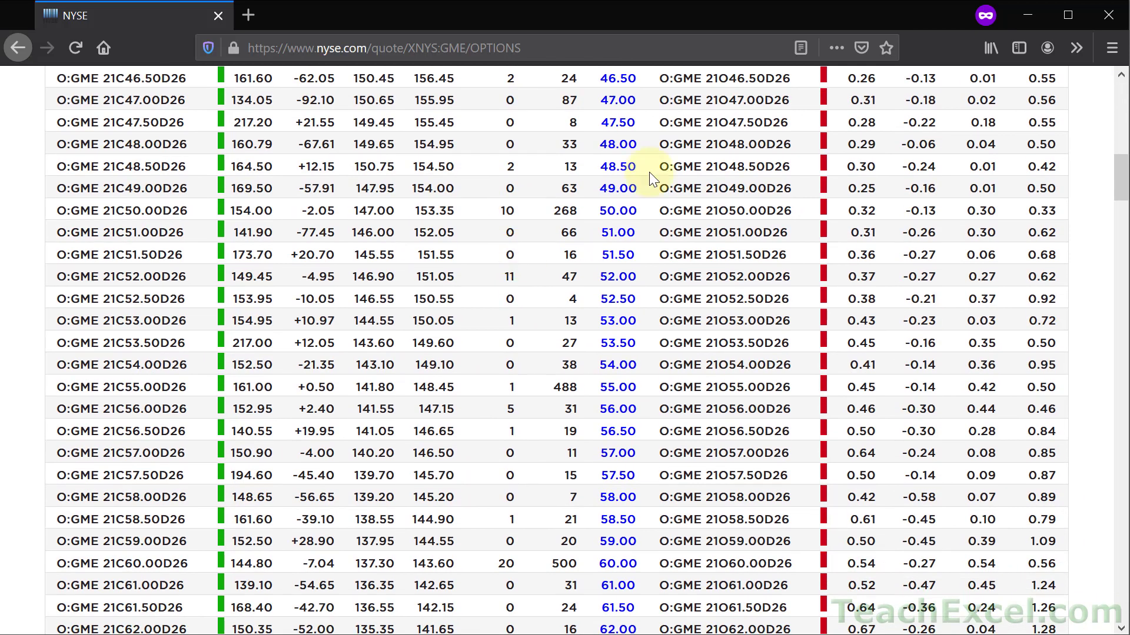
scroll(600, 300, "up", 15)
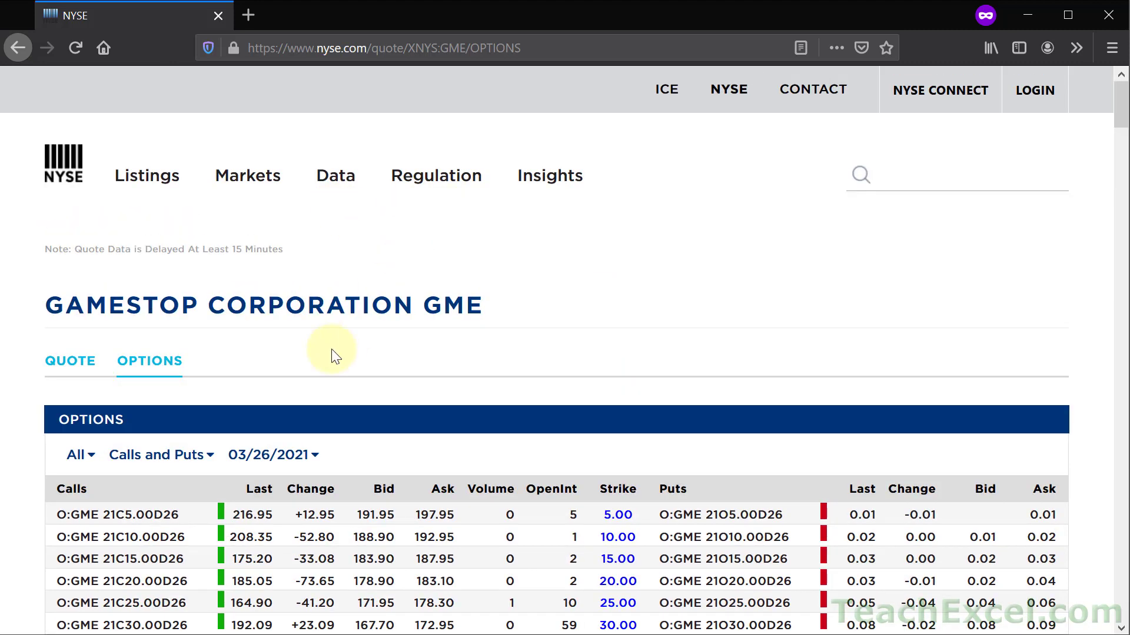
scroll(330, 348, "down", 3)
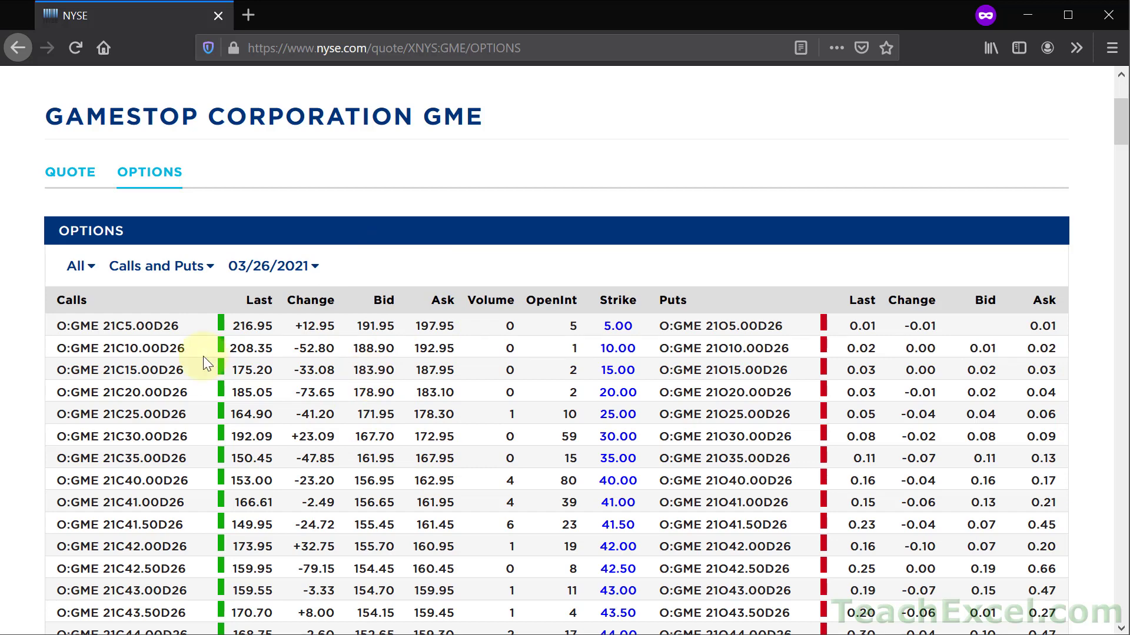
left_click_drag(32, 300, 184, 523)
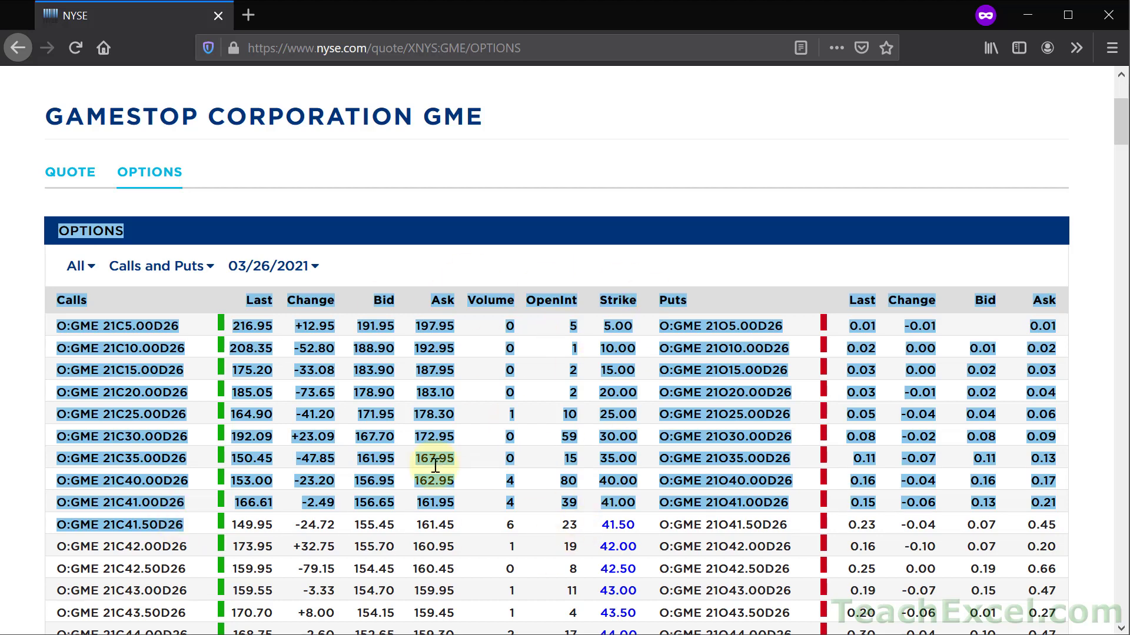
scroll(435, 466, "down", 4)
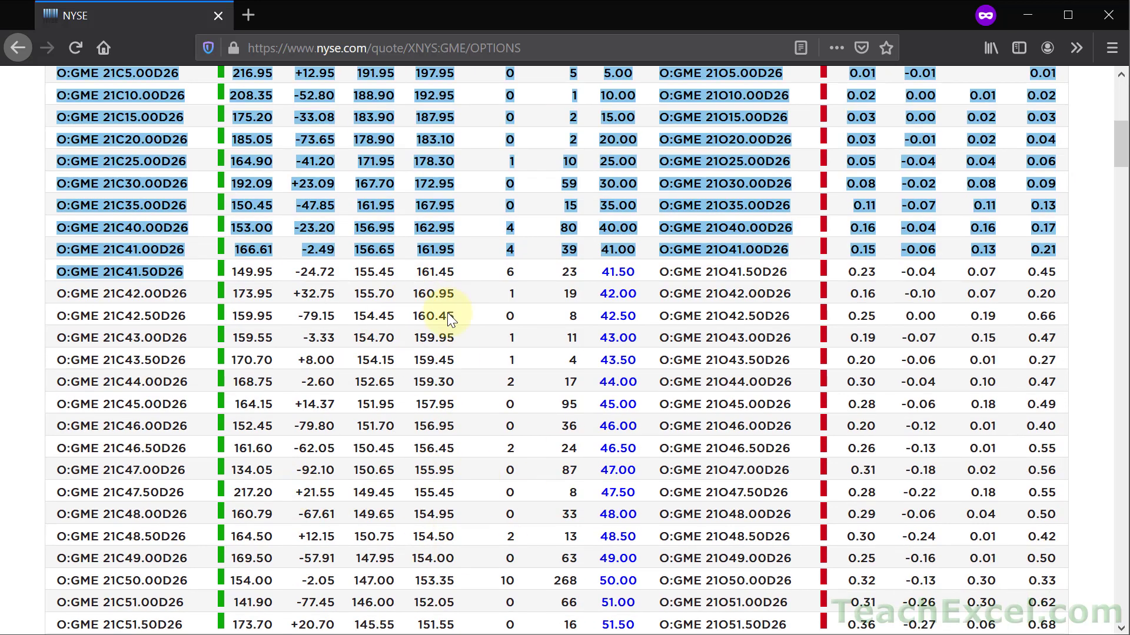
scroll(447, 312, "up", 7)
left_click(412, 347)
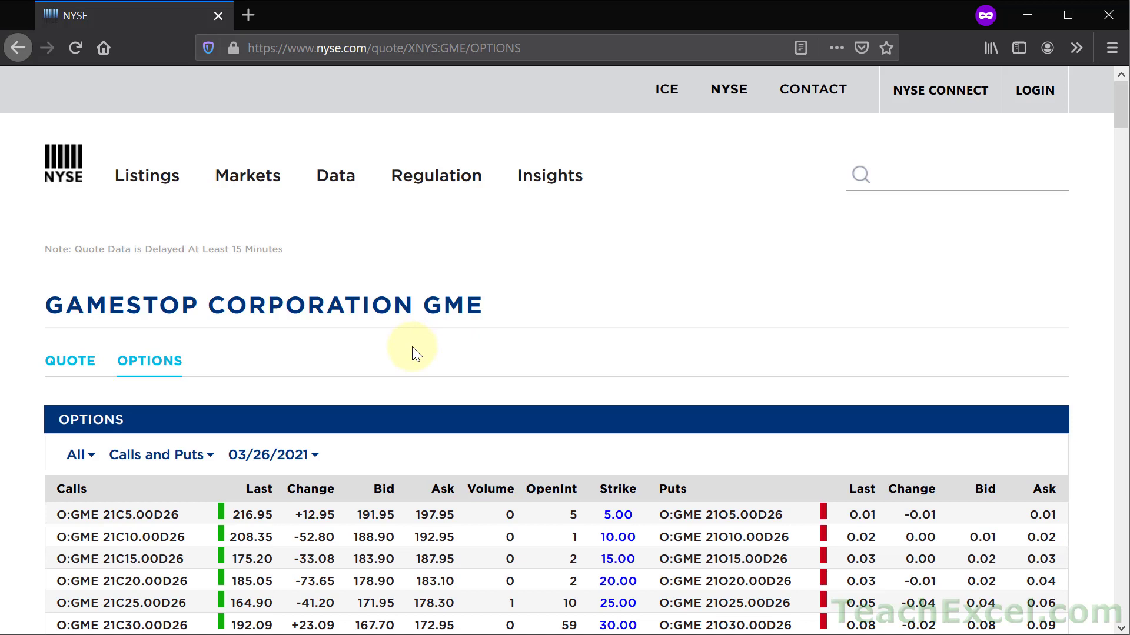
Copy the entire NYSE options page and paste it into cell A1 of the blank Book1 workbook in Excel
key("ctrl+a")
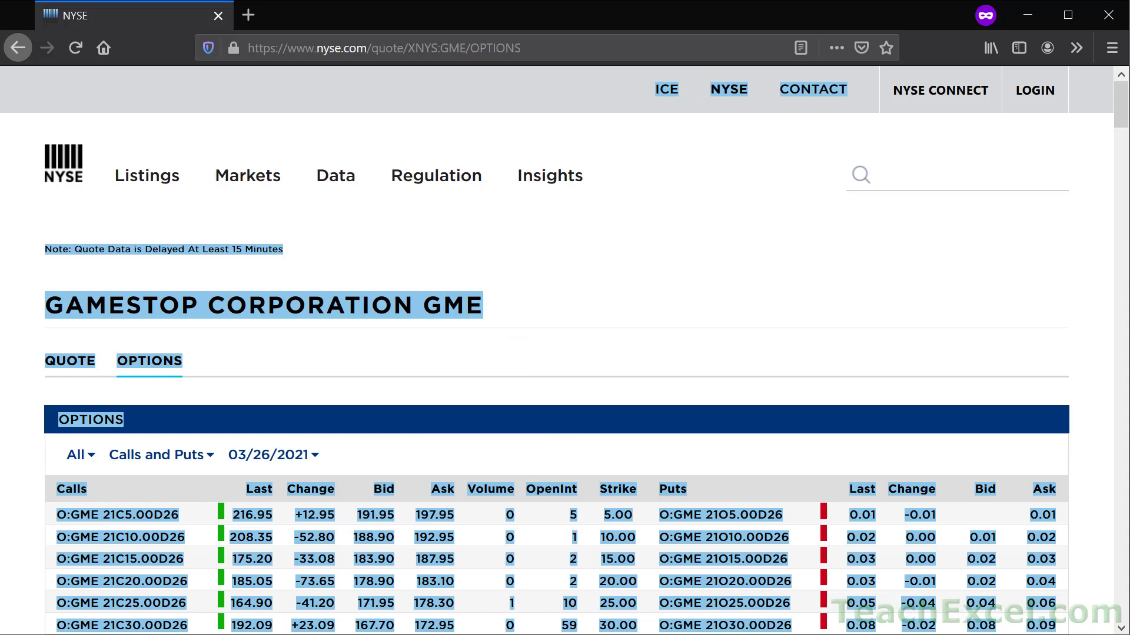
key("alt+Tab")
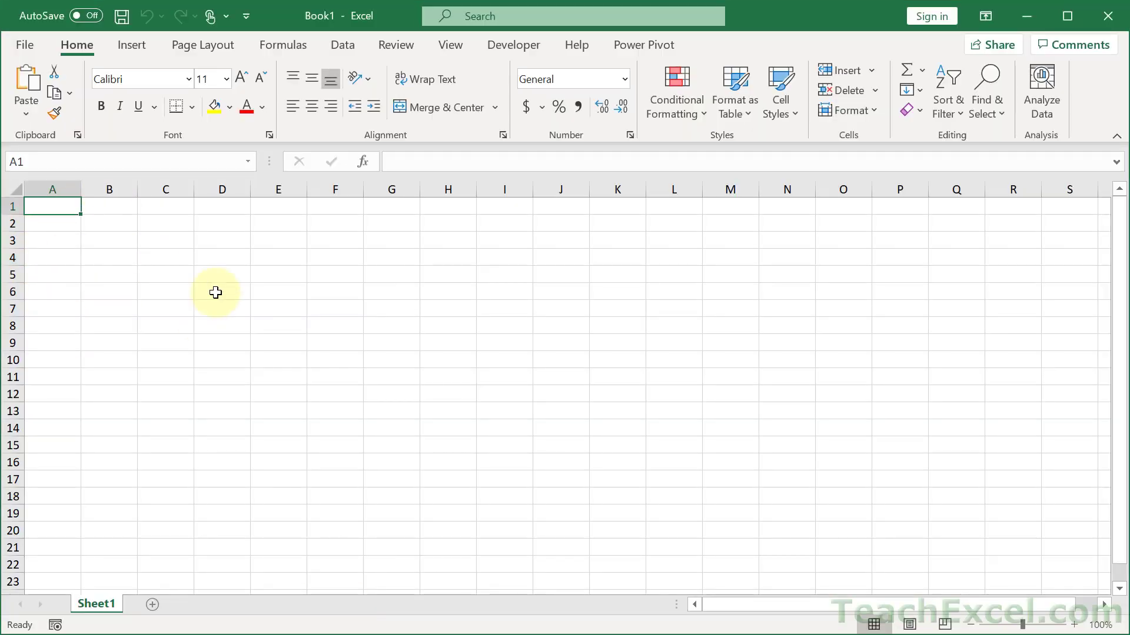
key("ctrl+v")
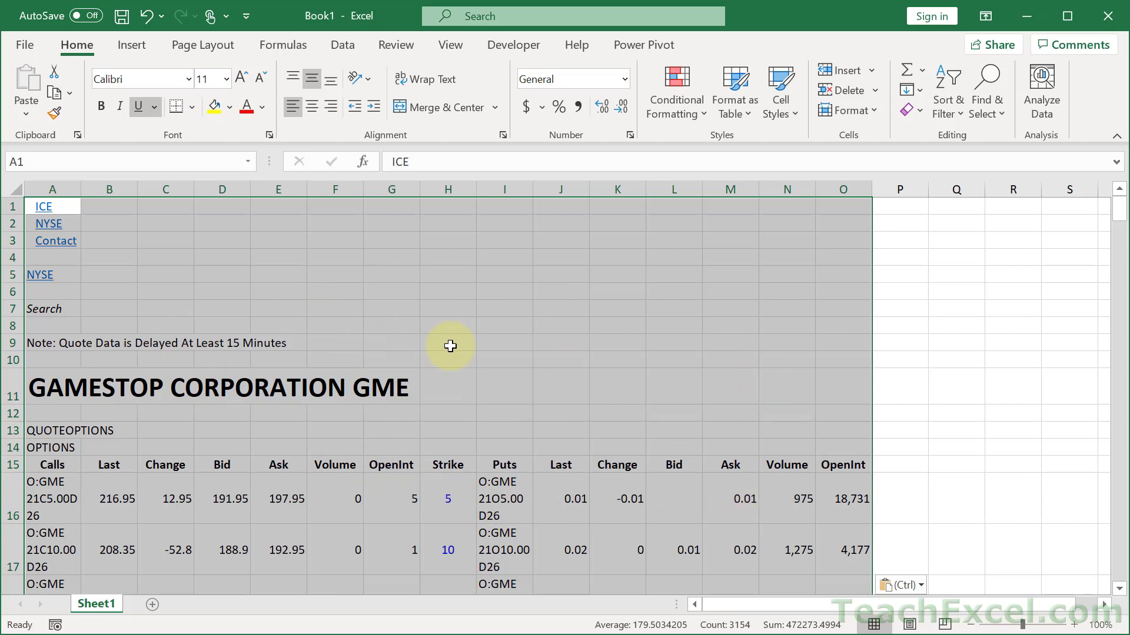
Turn off text wrapping for all of the pasted web data so the rows shrink to single-line height
scroll(450, 346, "down", 18)
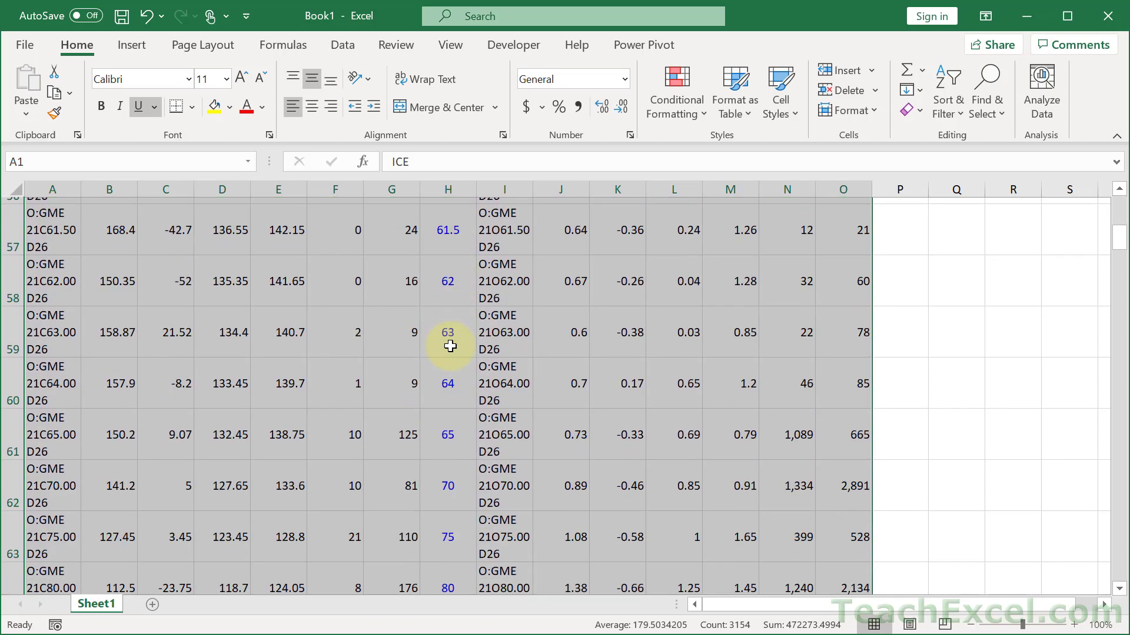
scroll(450, 346, "down", 15)
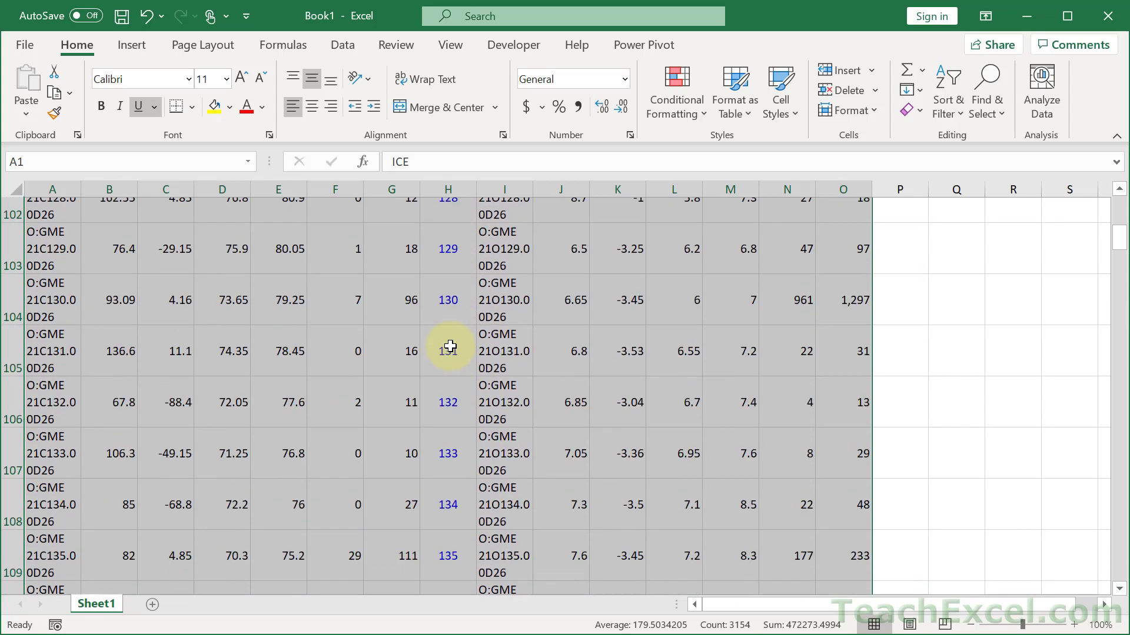
scroll(450, 346, "up", 20)
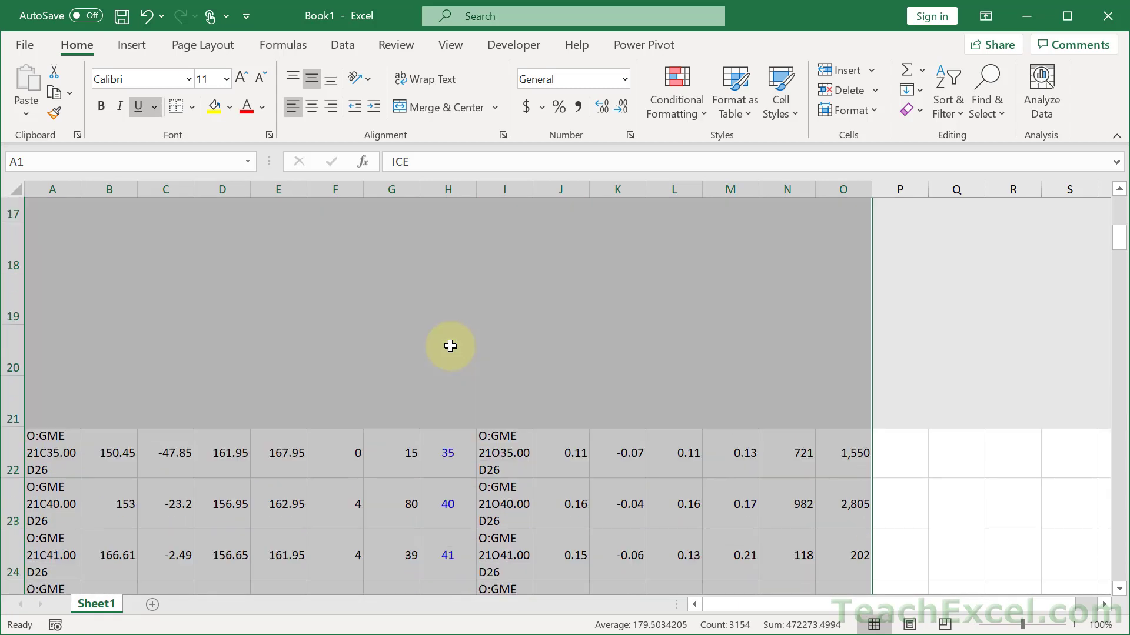
scroll(450, 346, "up", 5)
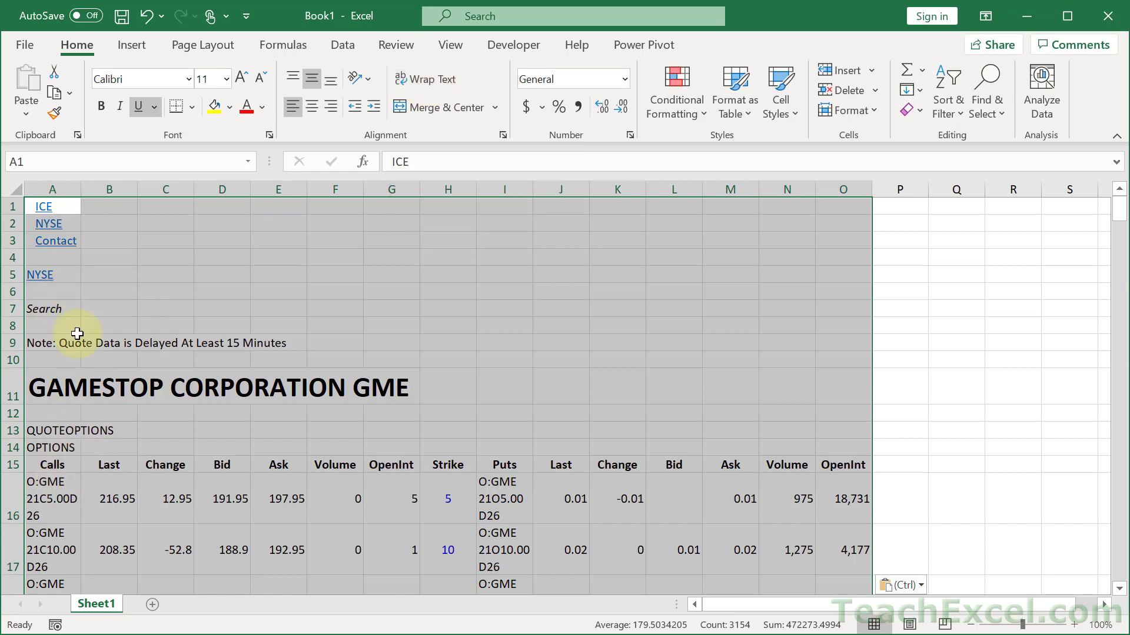
left_click(418, 76)
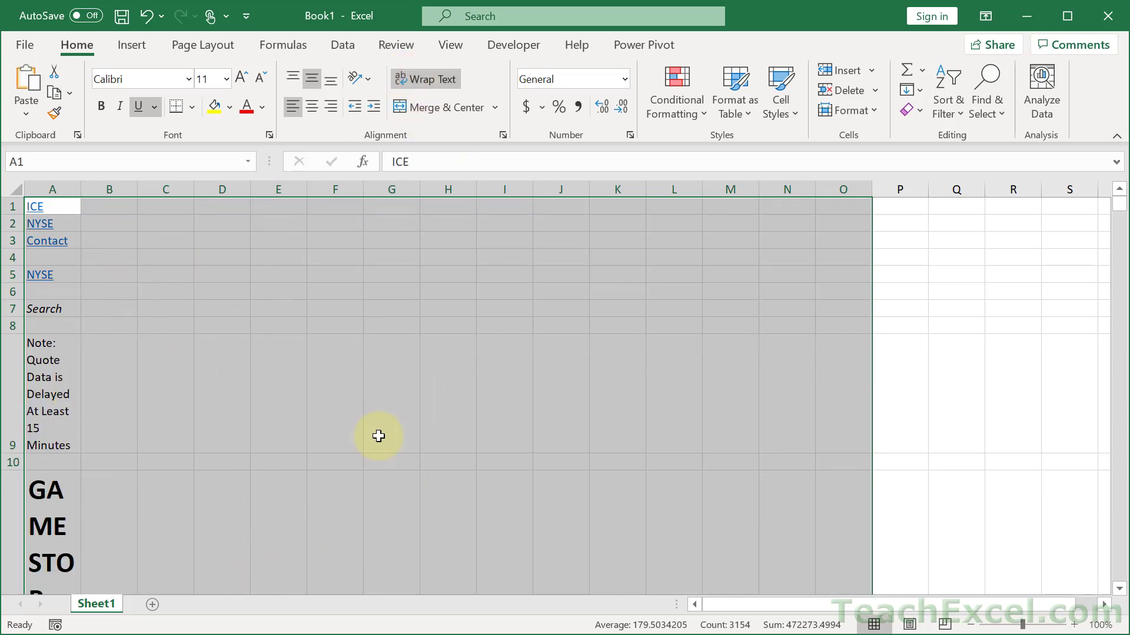
left_click(430, 80)
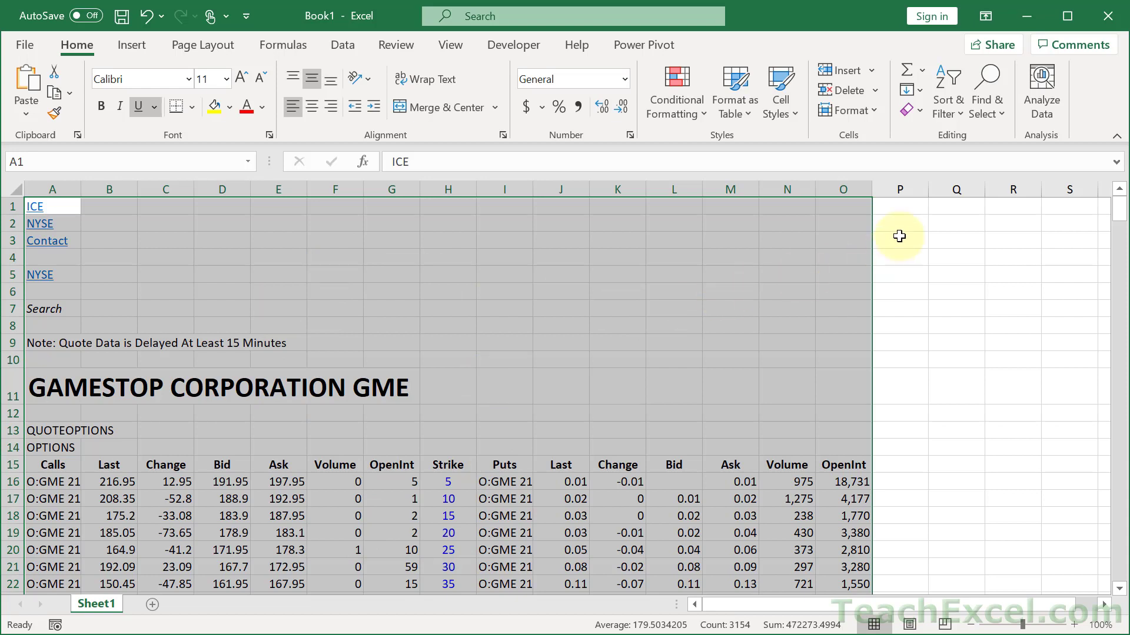
Remove the hyperlinks and clear all formatting from the pasted web data, leaving plain values
left_click(919, 111)
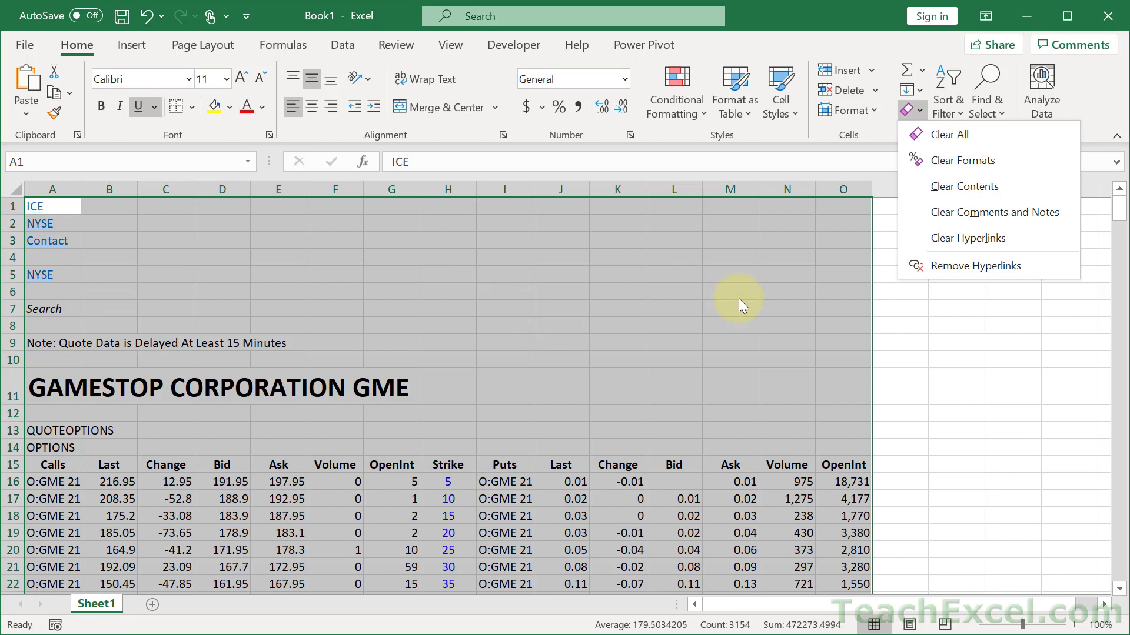
left_click(959, 267)
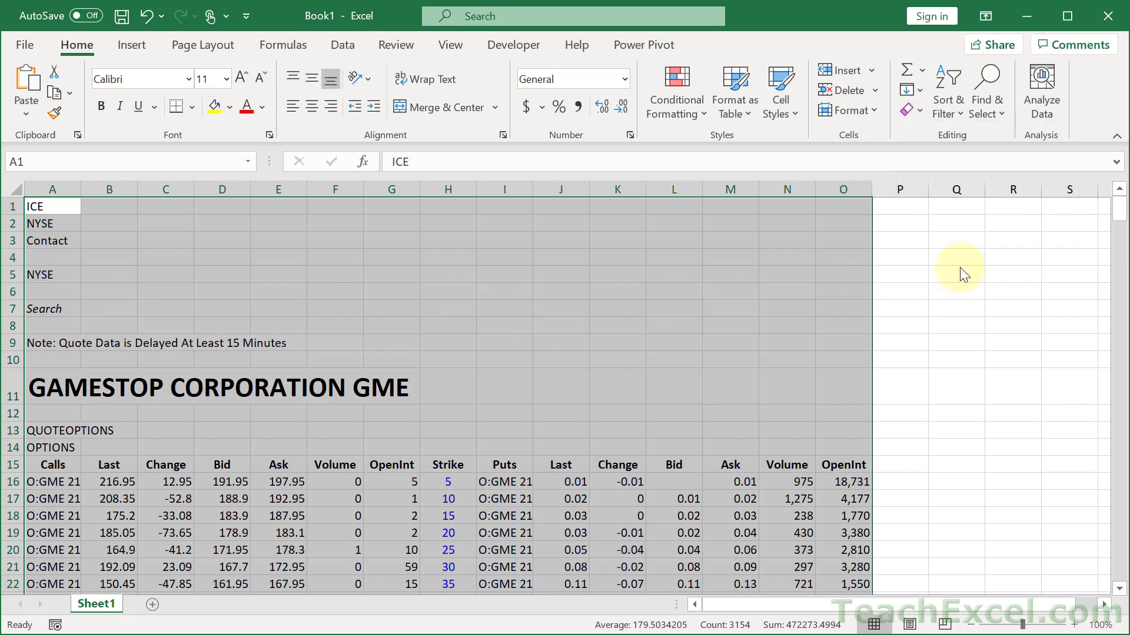
left_click(913, 107)
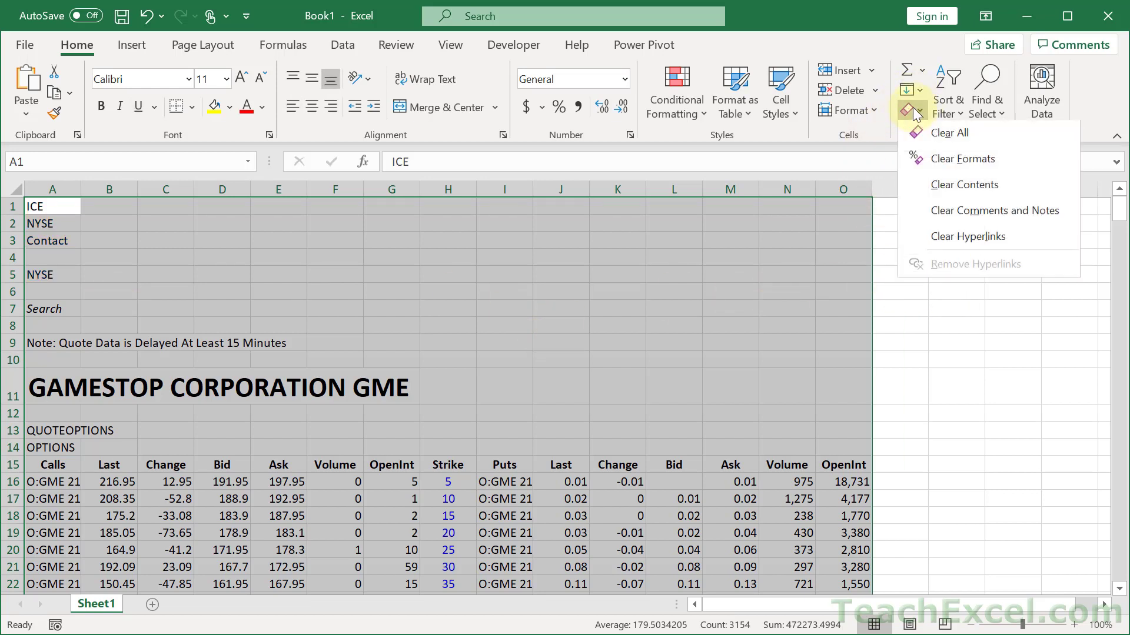
left_click(943, 166)
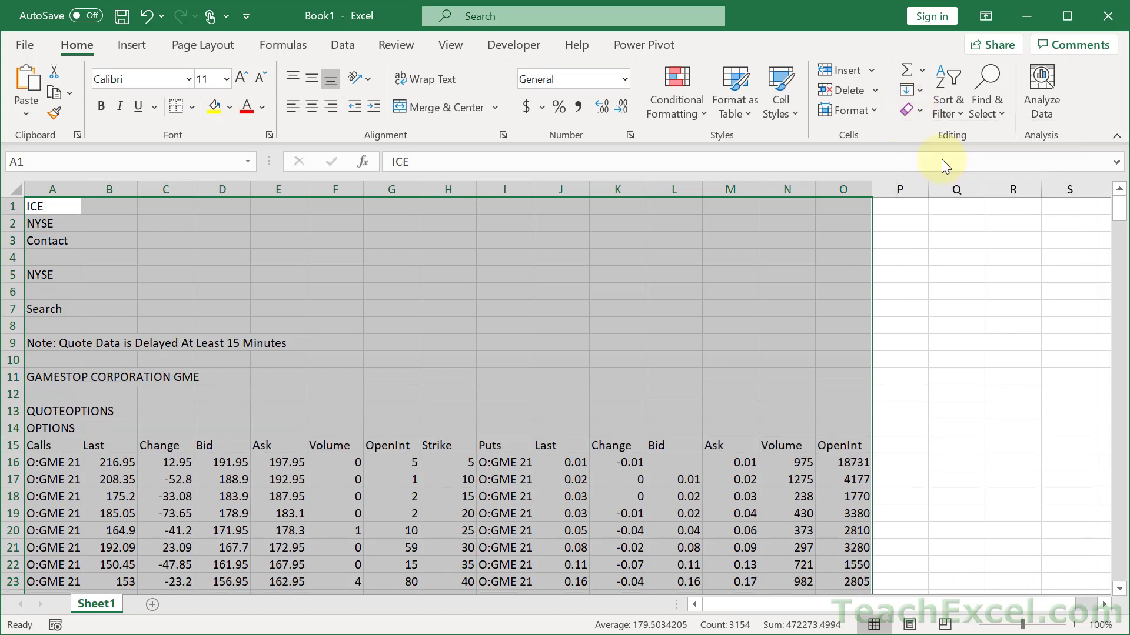
left_click(421, 323)
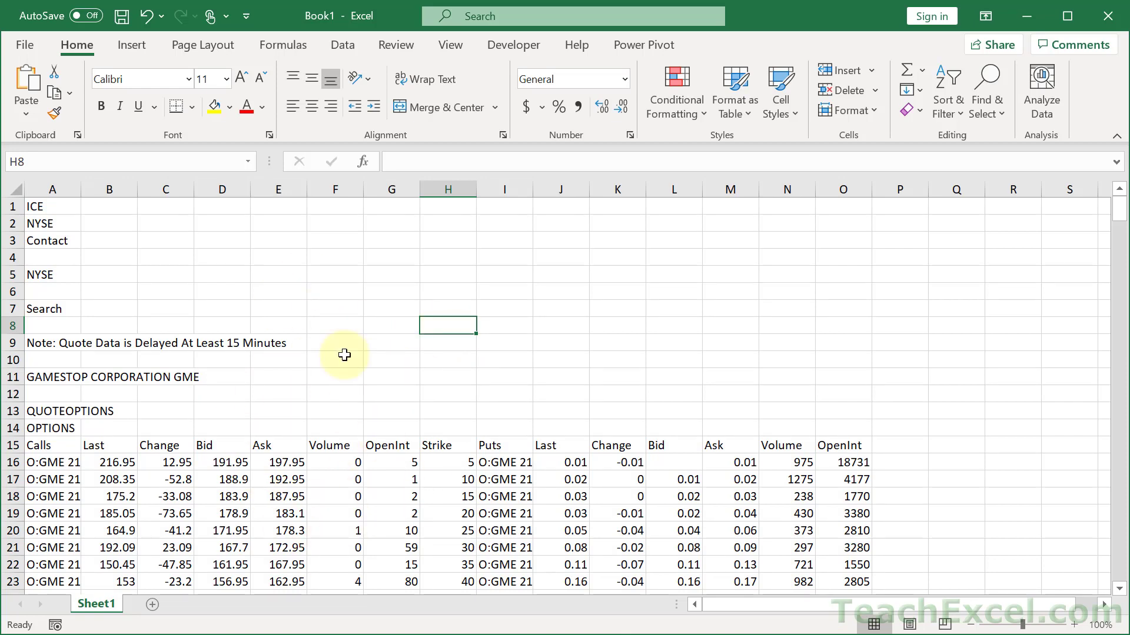
Clear the contents of rows 1 to 14 above the options table's header row
scroll(330, 391, "down", 2)
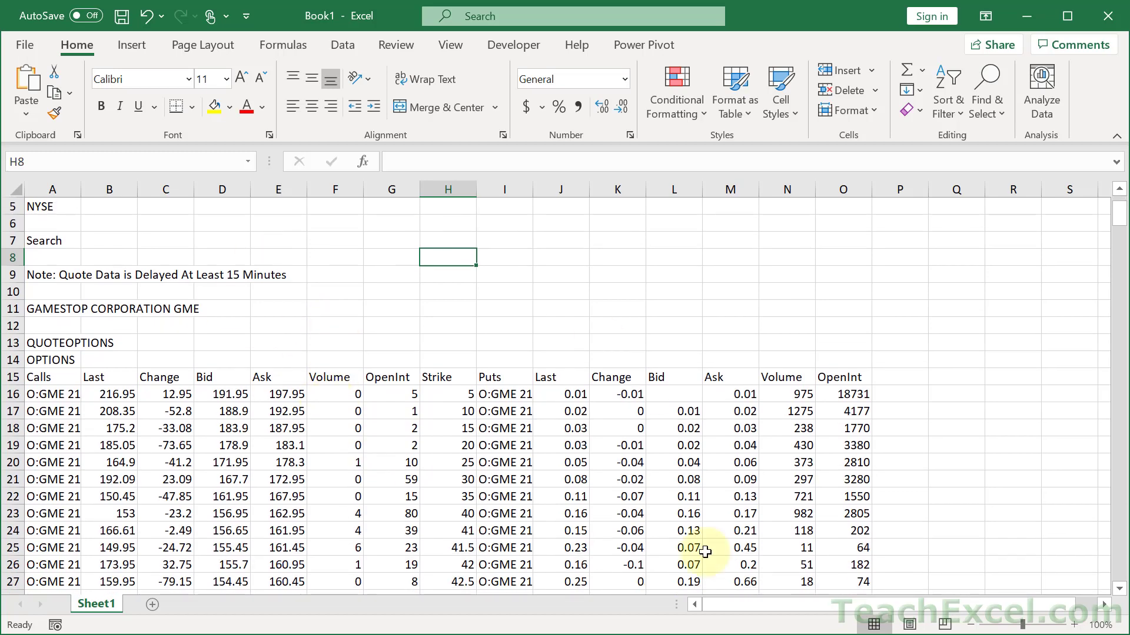
scroll(523, 494, "up", 2)
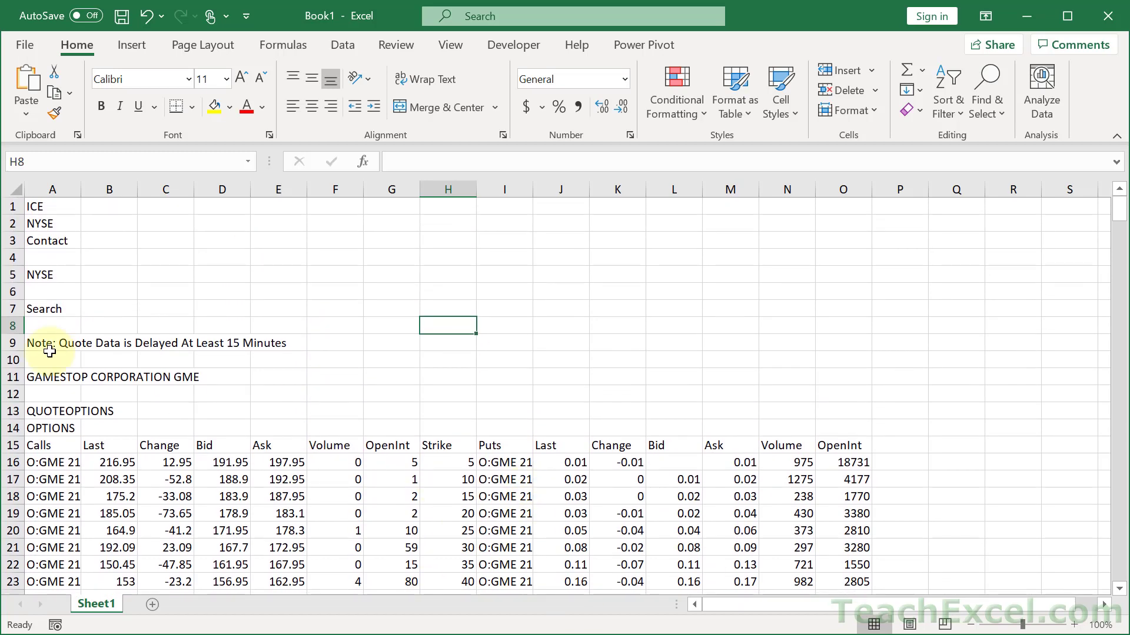
left_click_drag(7, 429, 20, 205)
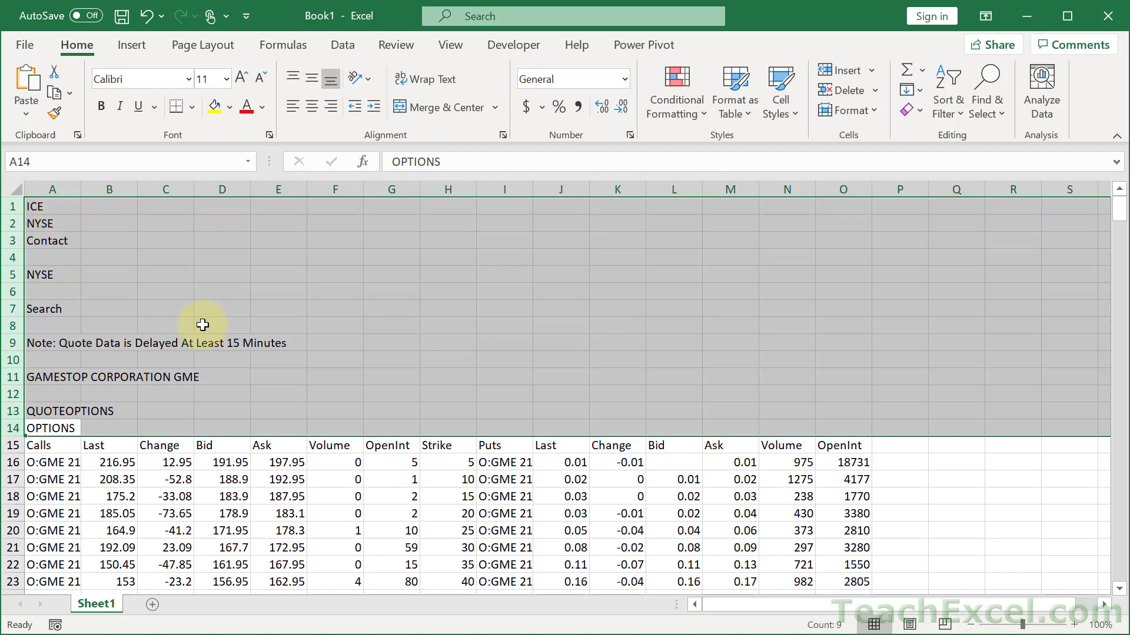
key("Delete")
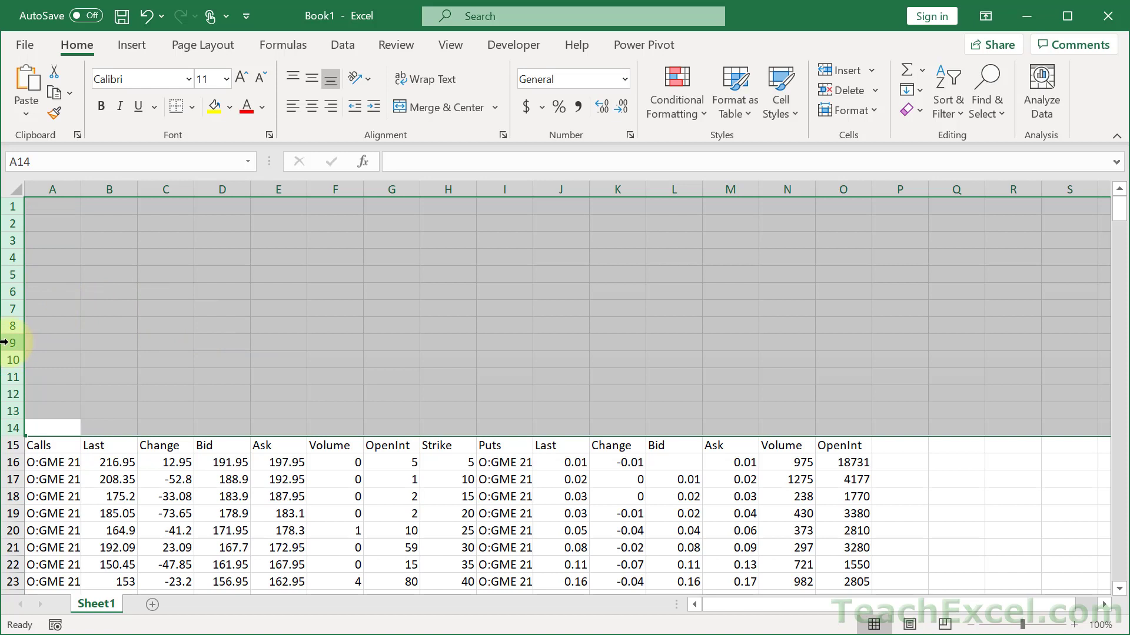
Delete the empty rows 1 to 8 at the start of the sheet
left_click_drag(10, 324, 13, 217)
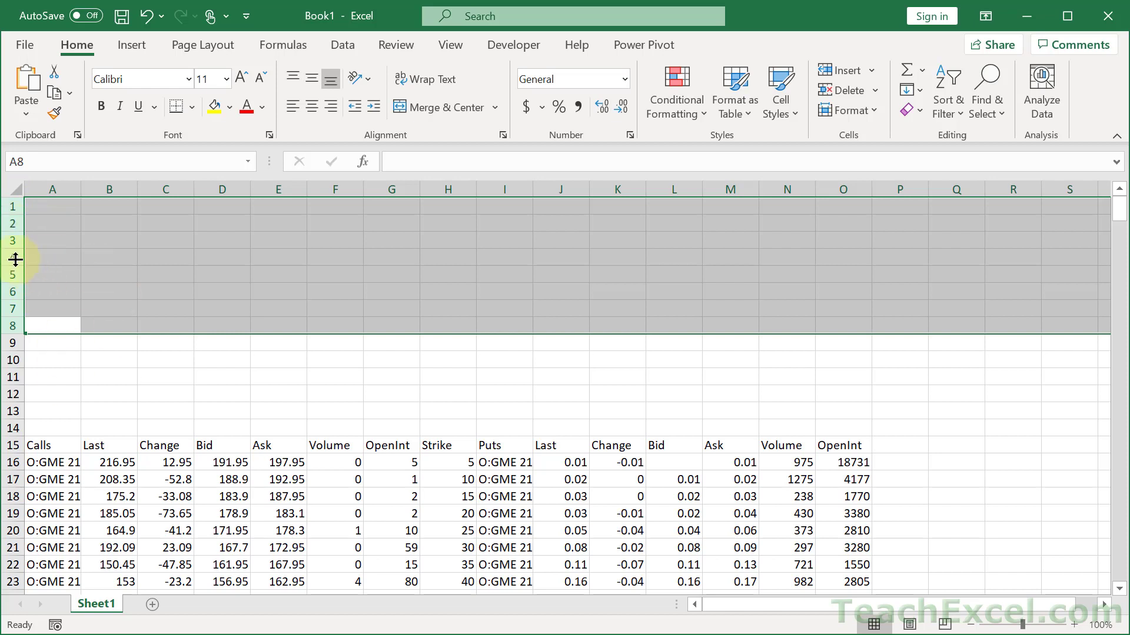
right_click(7, 221)
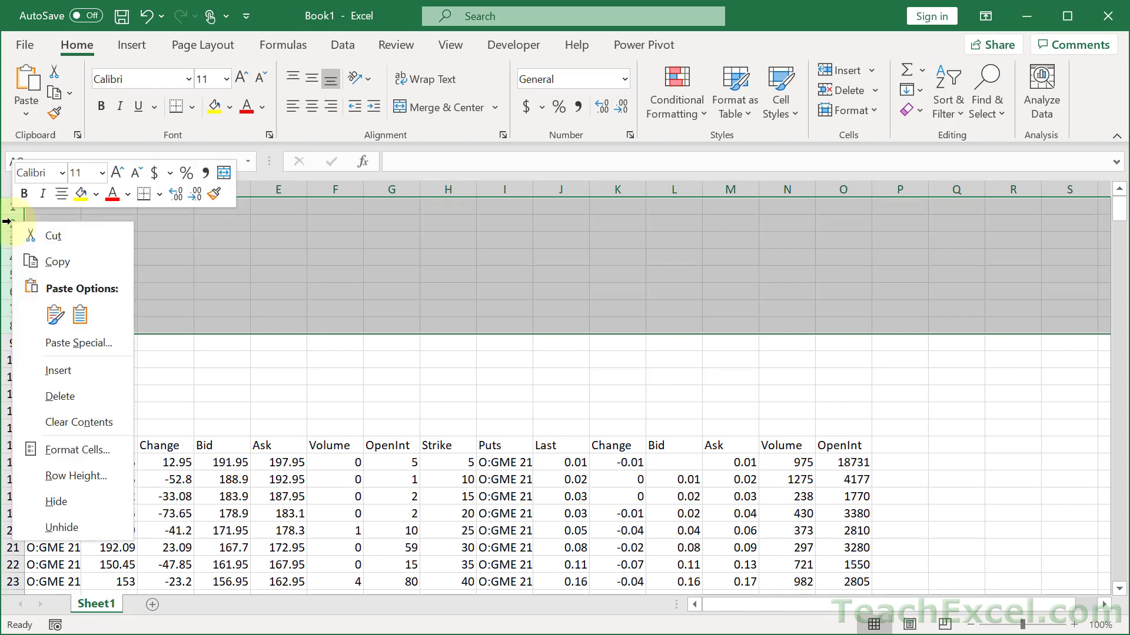
left_click(59, 396)
left_click(227, 236)
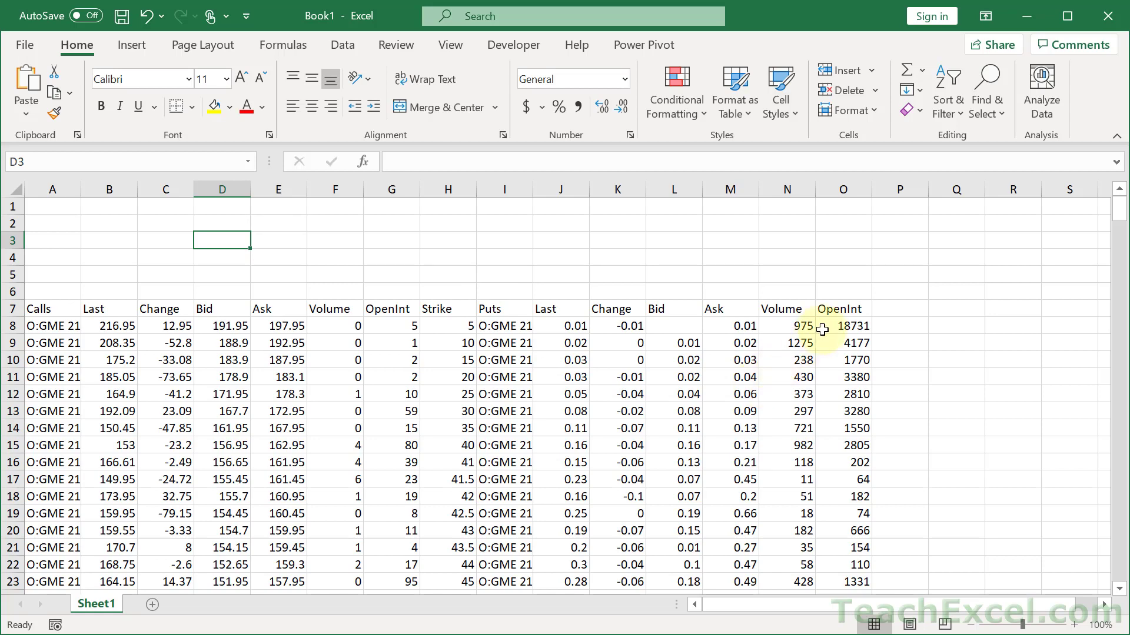
Examine the end of the options table and the leftover web page content below its last row
left_click(833, 310)
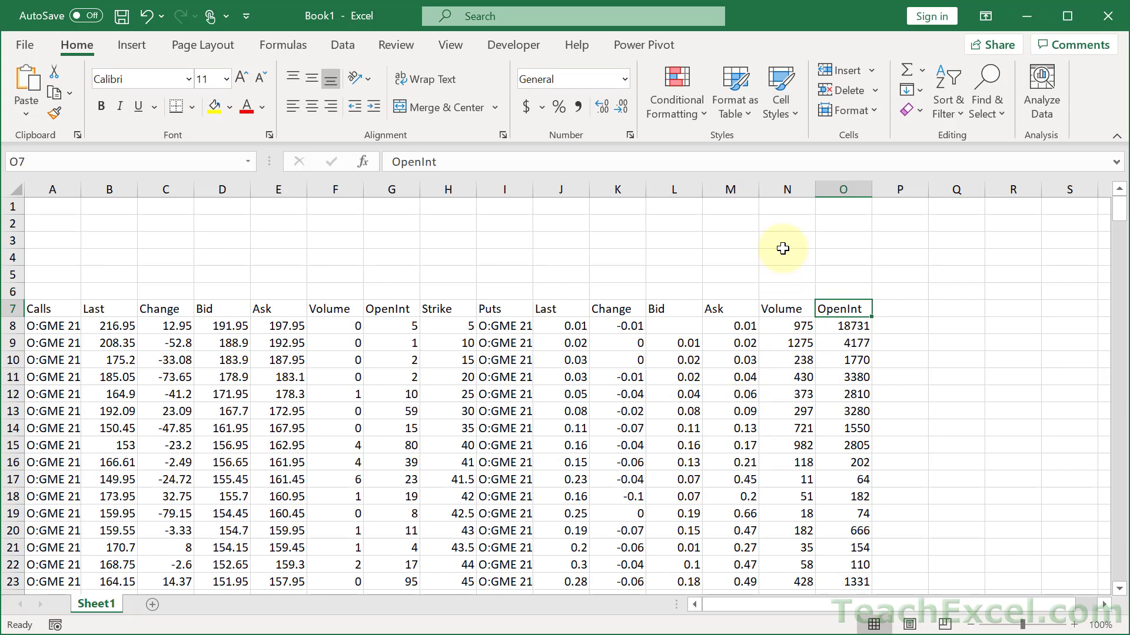
key("ctrl+Down")
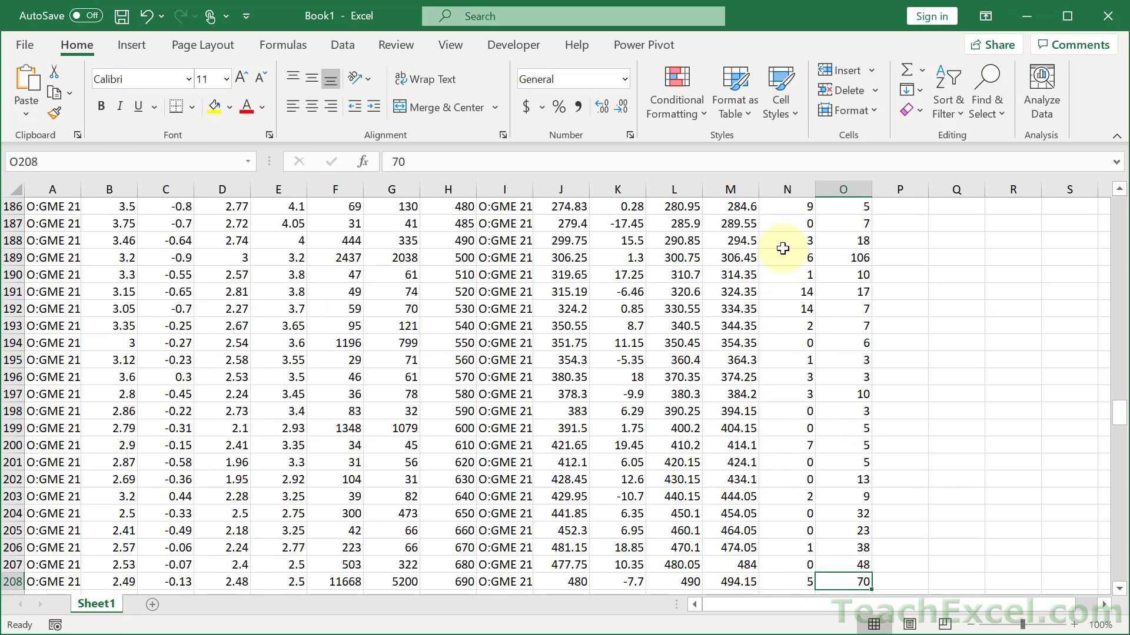
scroll(783, 248, "down", 2)
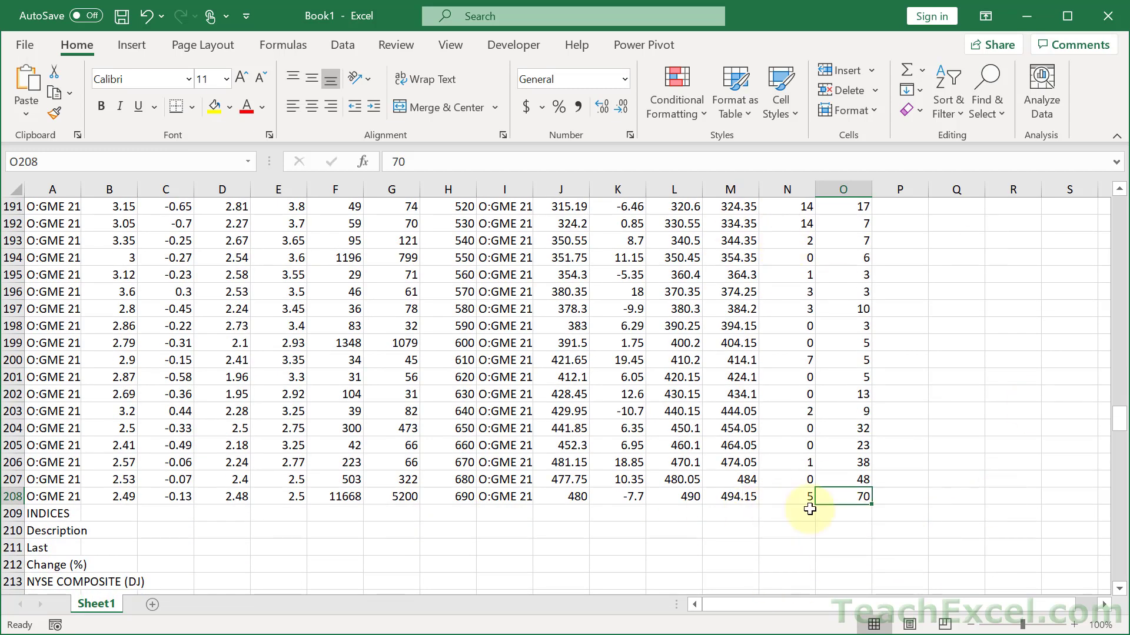
scroll(809, 509, "down", 3)
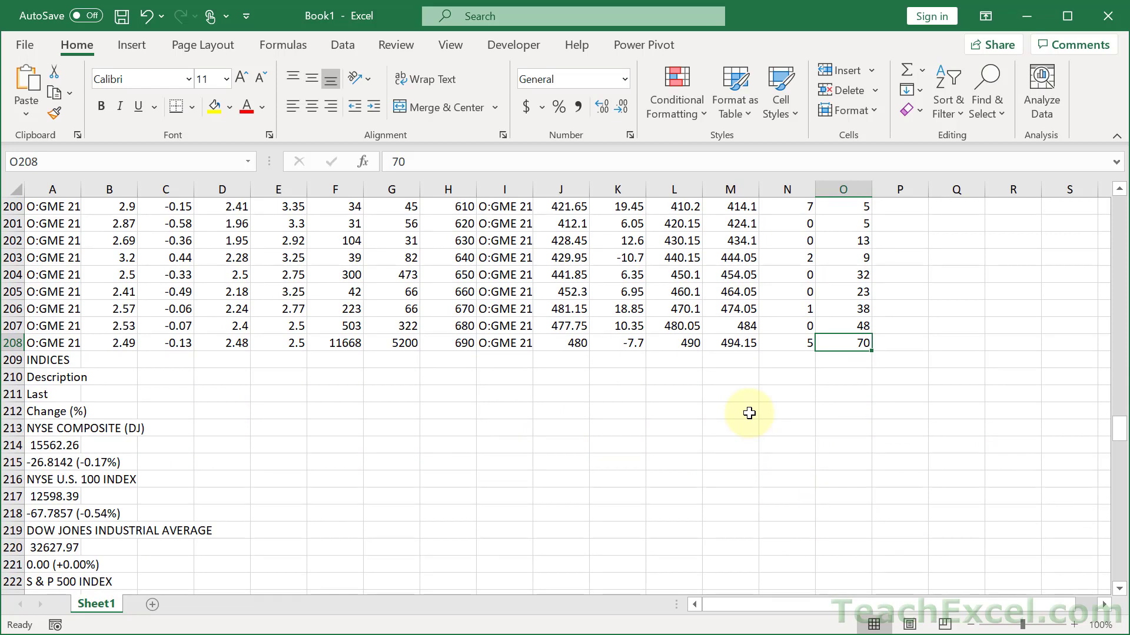
key("Return")
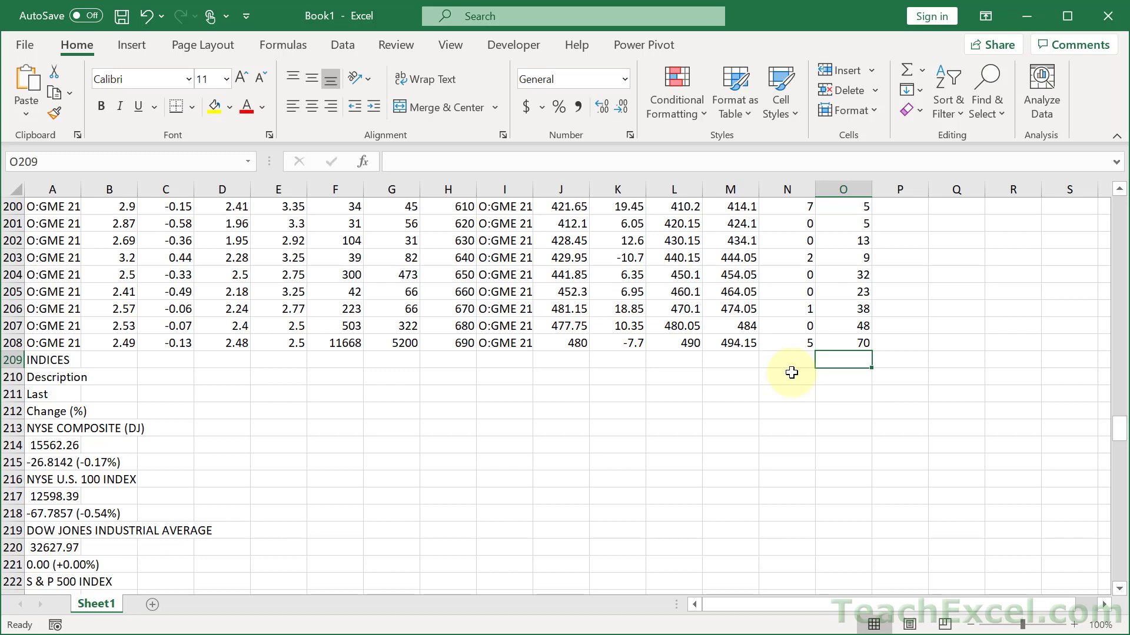
key("ctrl+Right")
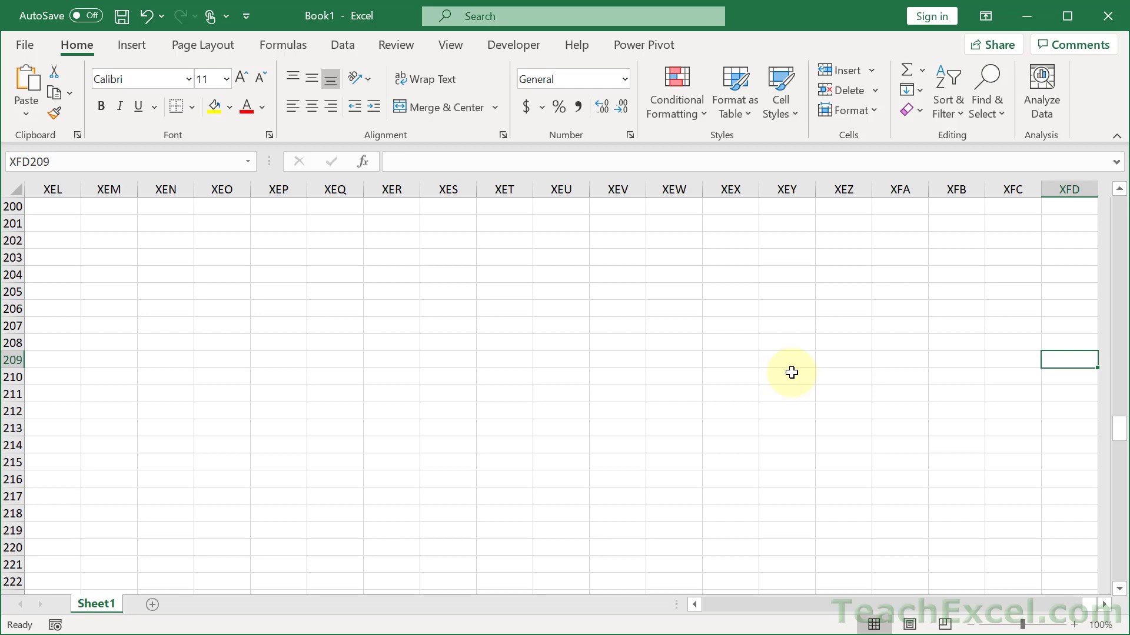
key("ctrl+Left")
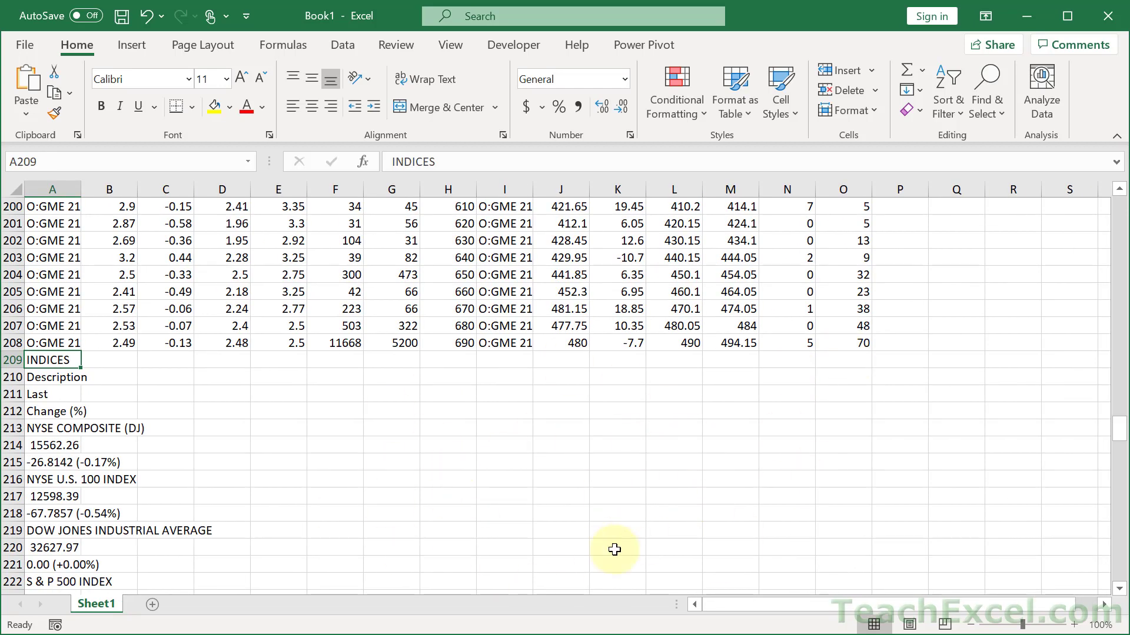
scroll(594, 522, "down", 20)
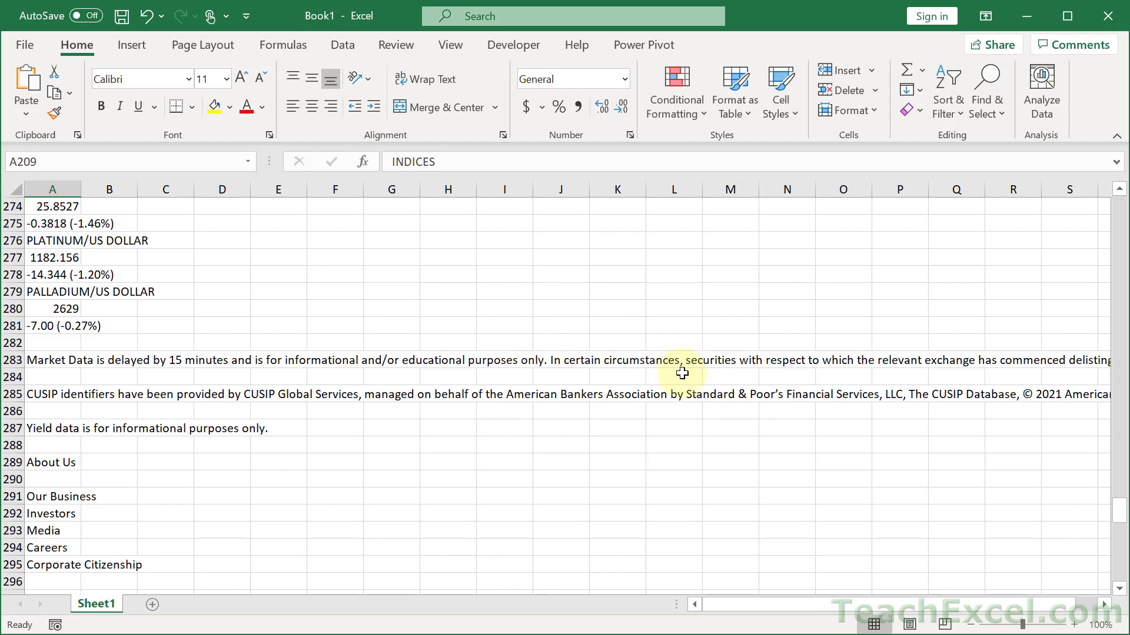
scroll(682, 373, "up", 20)
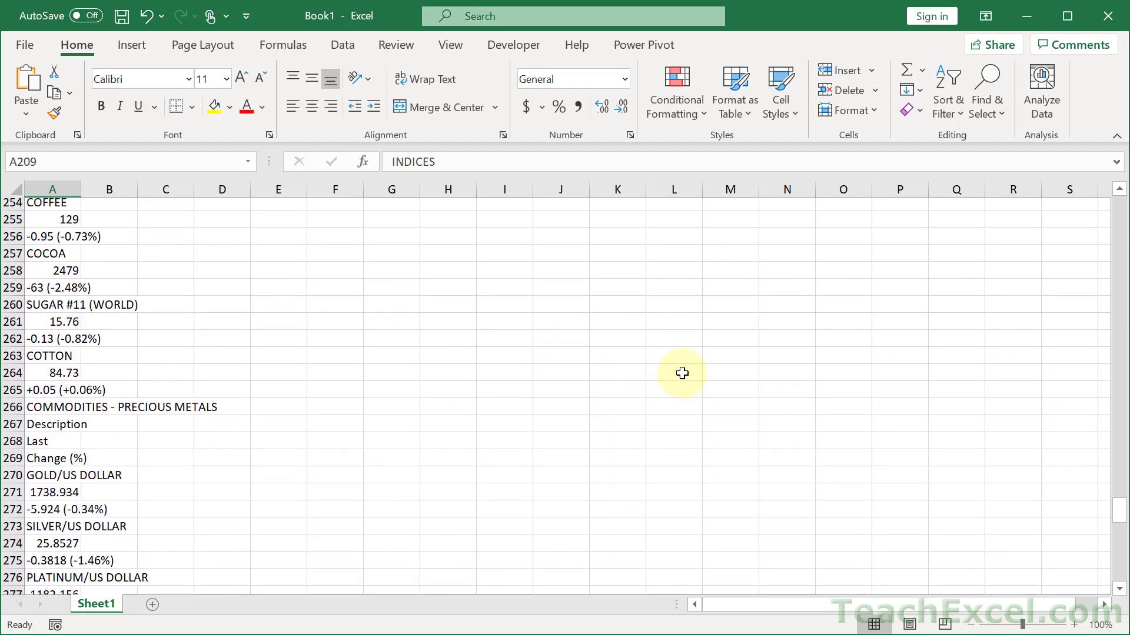
scroll(682, 373, "up", 1)
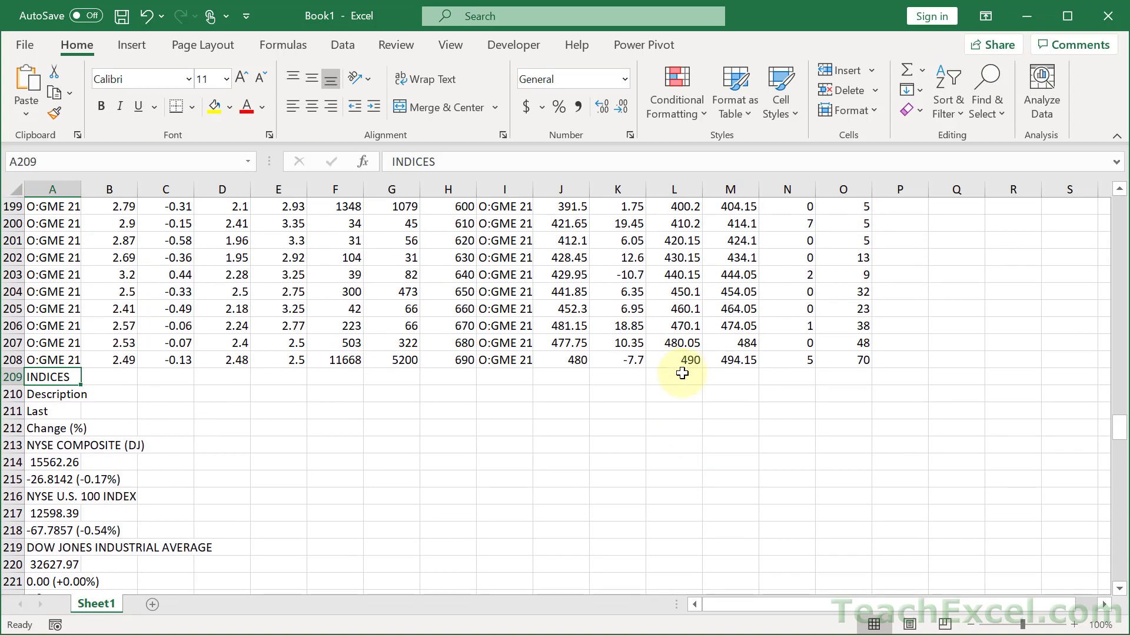
Delete all rows from row 209 to the end of the sheet, removing the leftover web content below the table
key("ctrl+Right")
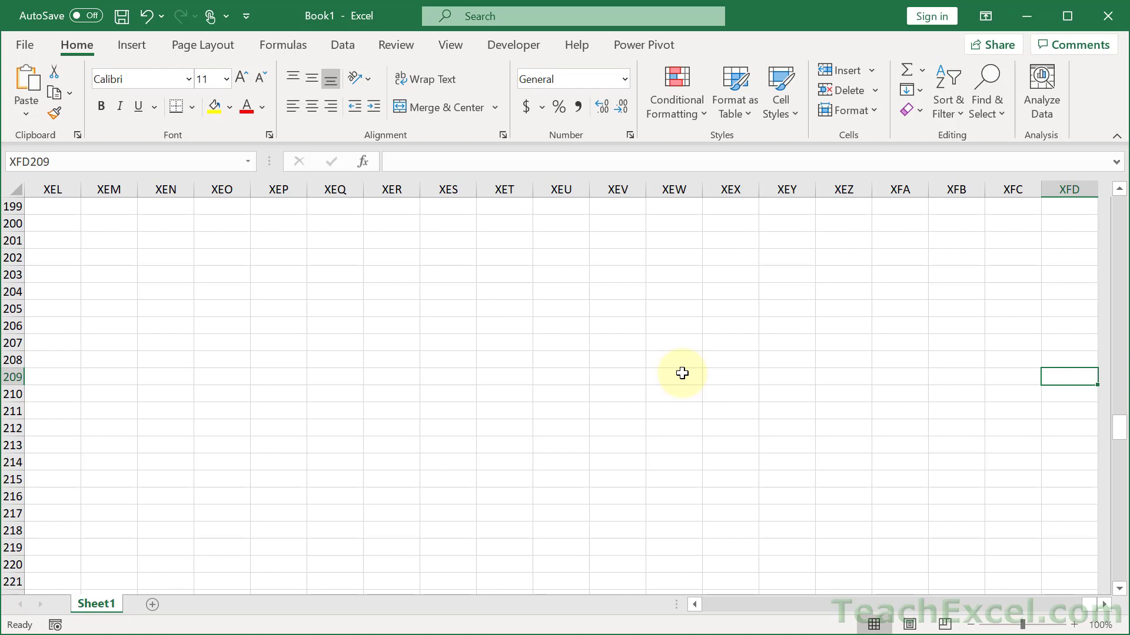
key("ctrl+shift+Down")
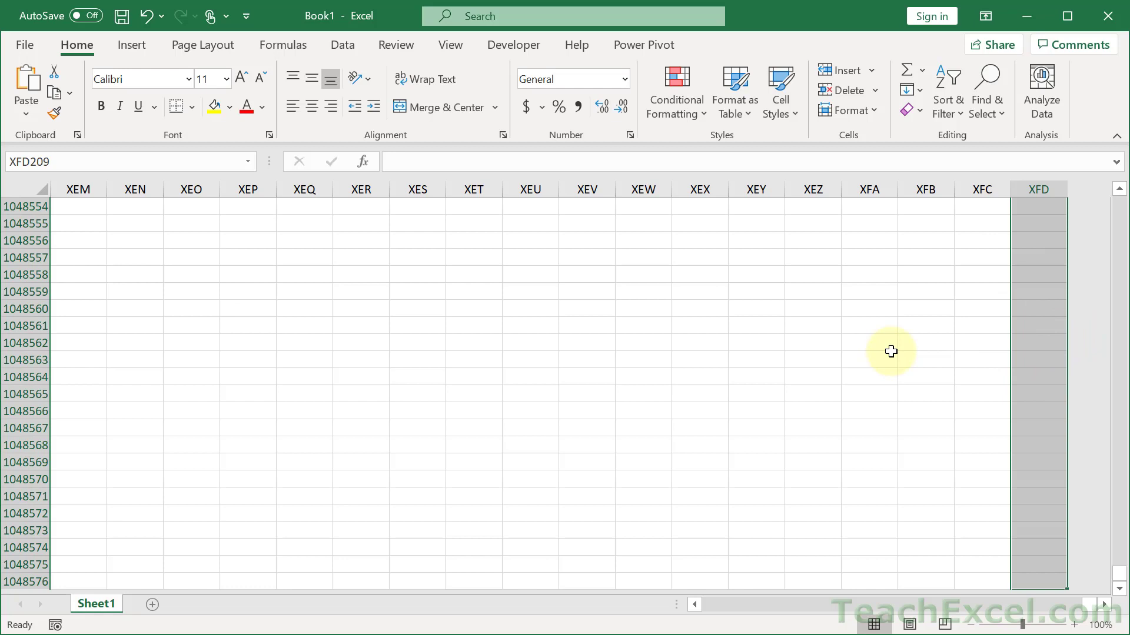
key("ctrl+shift+Left")
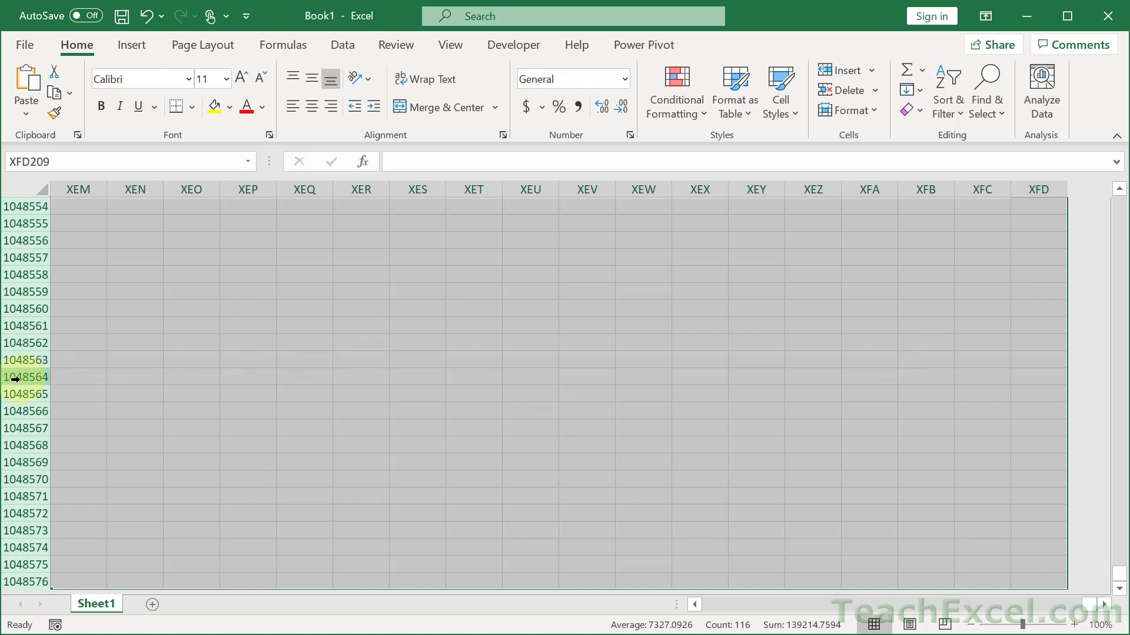
right_click(224, 317)
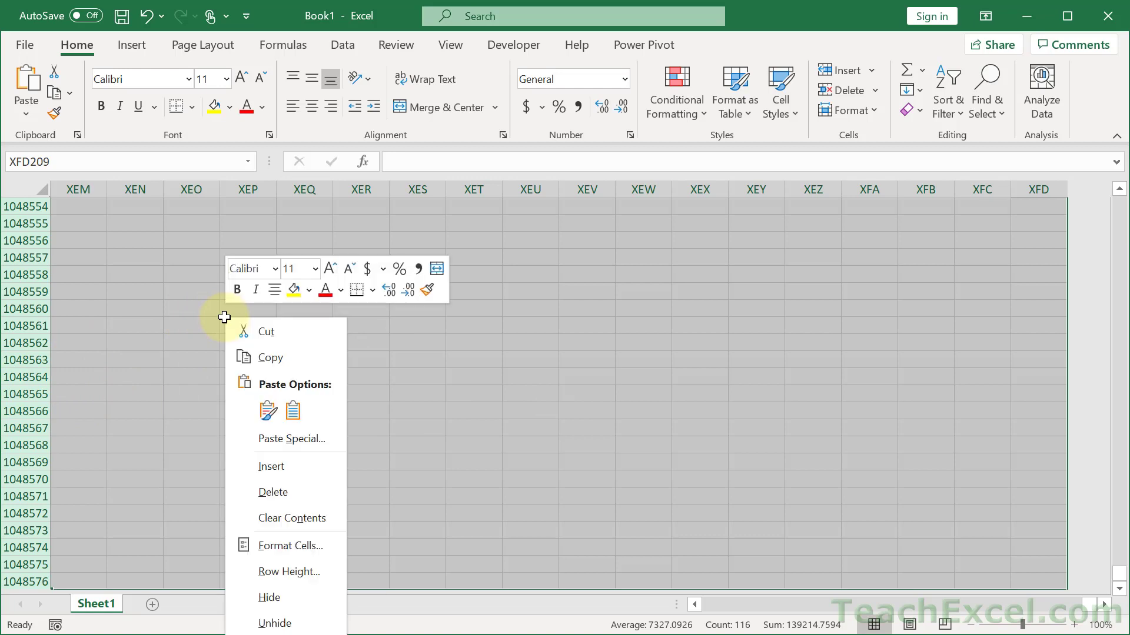
left_click(298, 490)
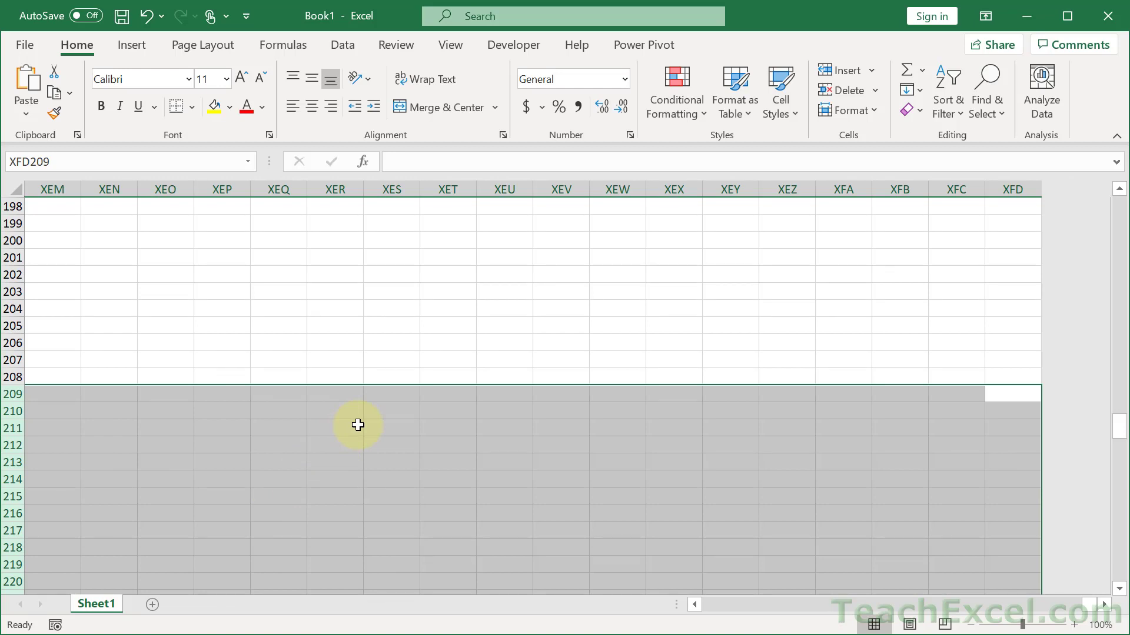
Check the sheet below row 208 for remaining content and return to cell A1
key("Home")
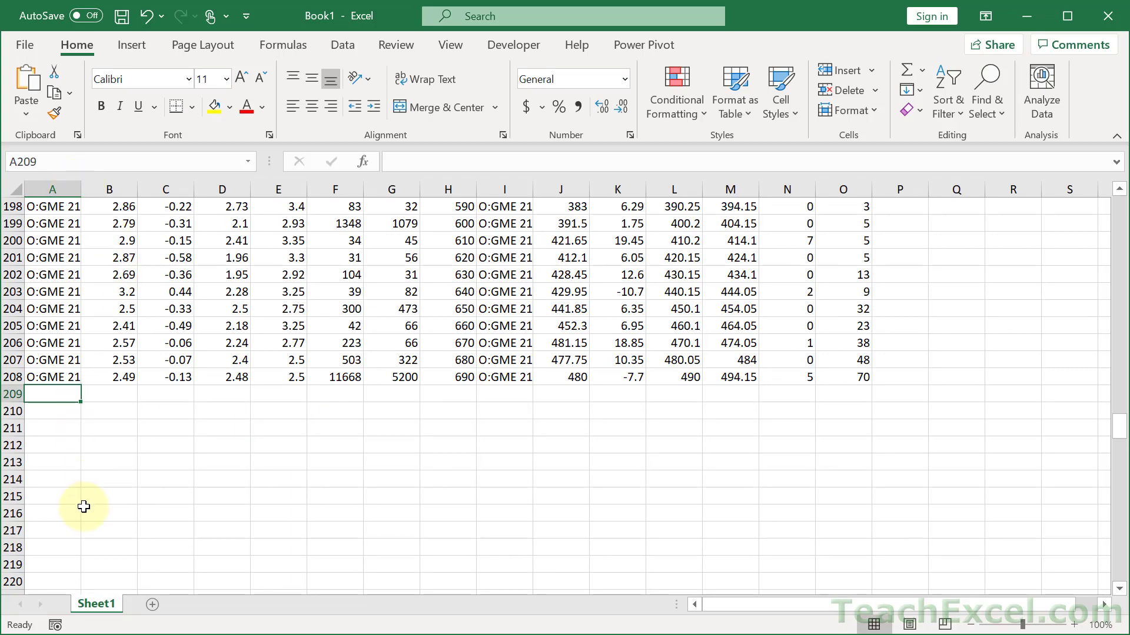
scroll(83, 507, "down", 3)
scroll(84, 506, "up", 2)
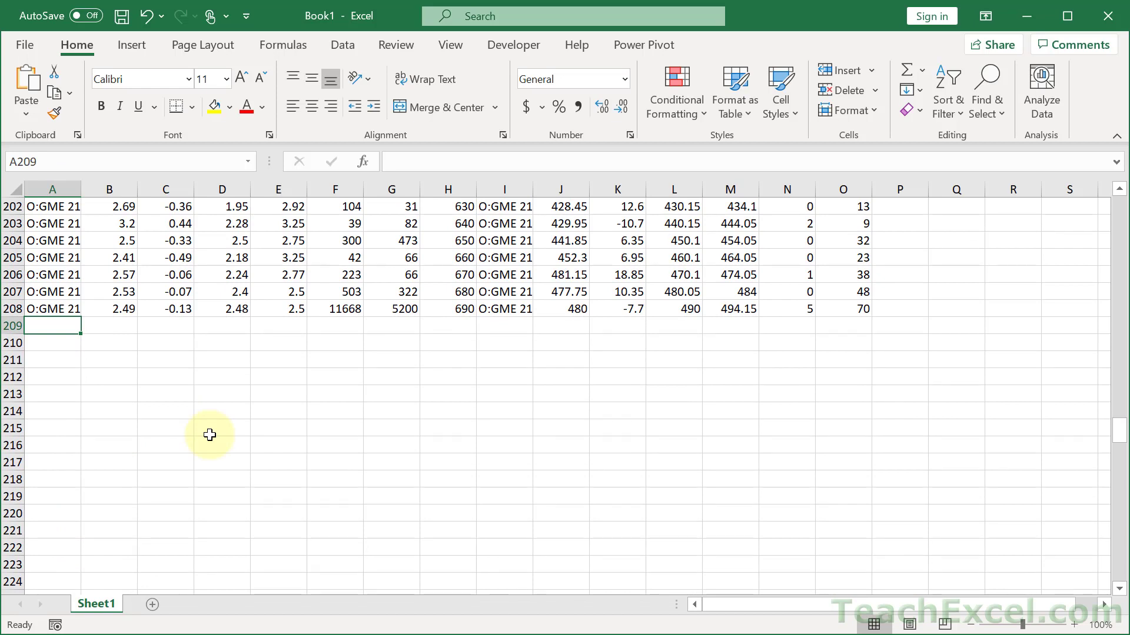
key("ctrl+Down")
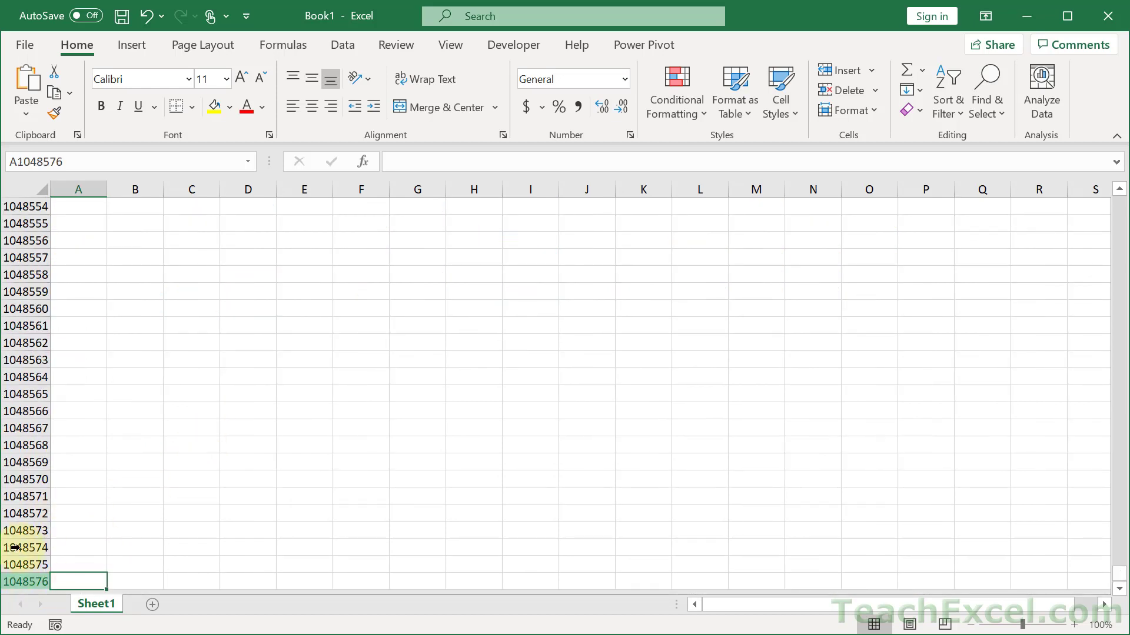
key("ctrl+Up")
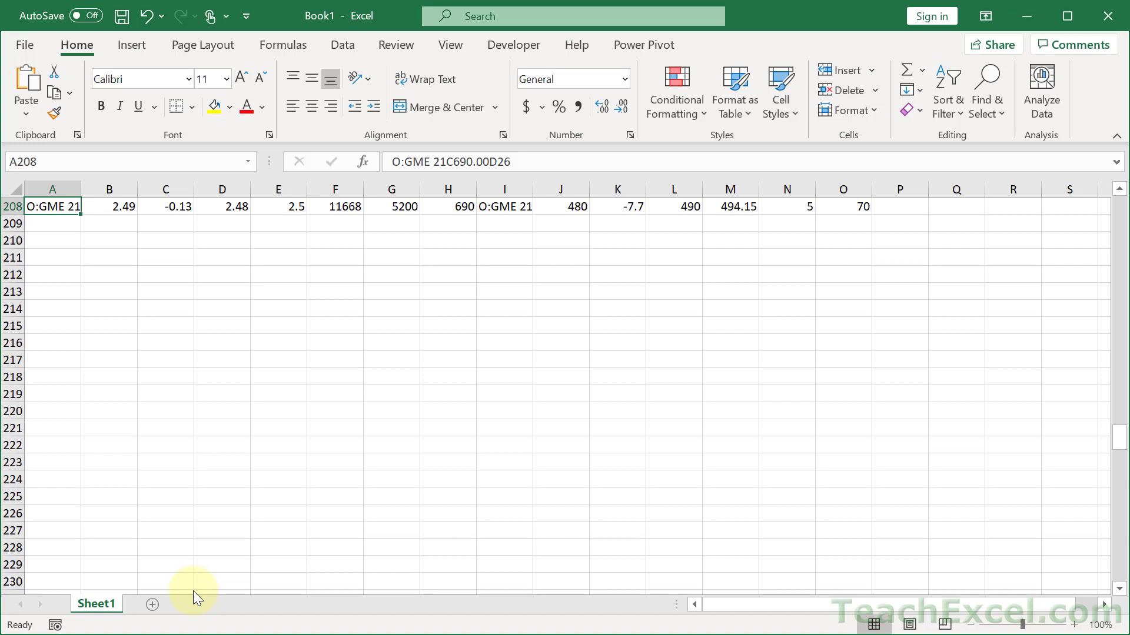
key("ctrl+Home")
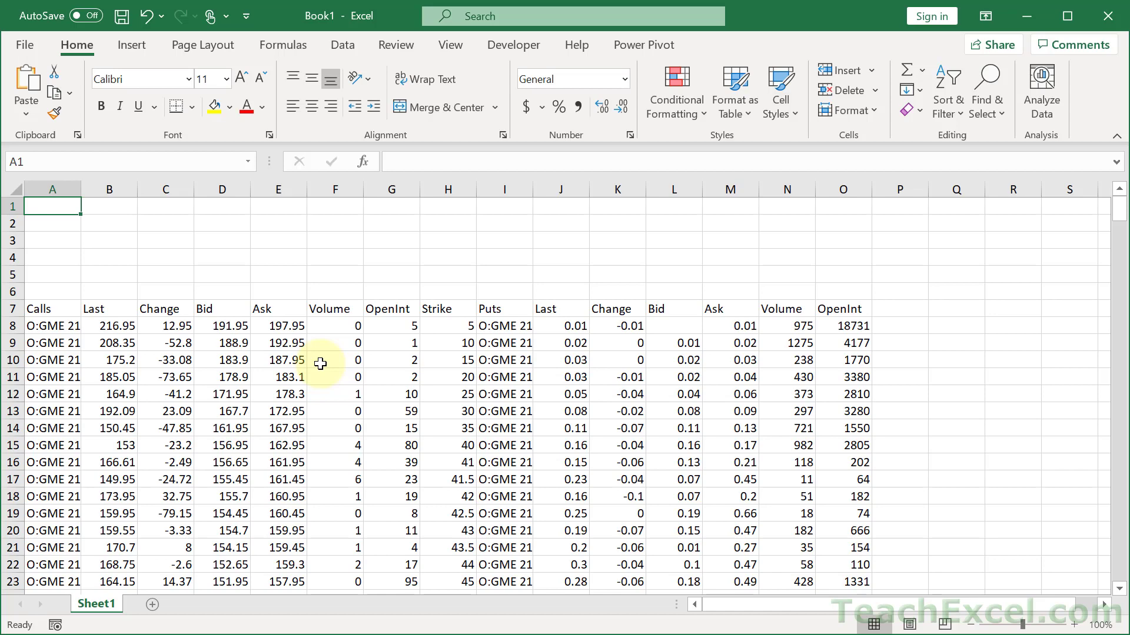
Select the whole options table from the Calls header in A7 through the last OpenInt value in O208
left_click(40, 308)
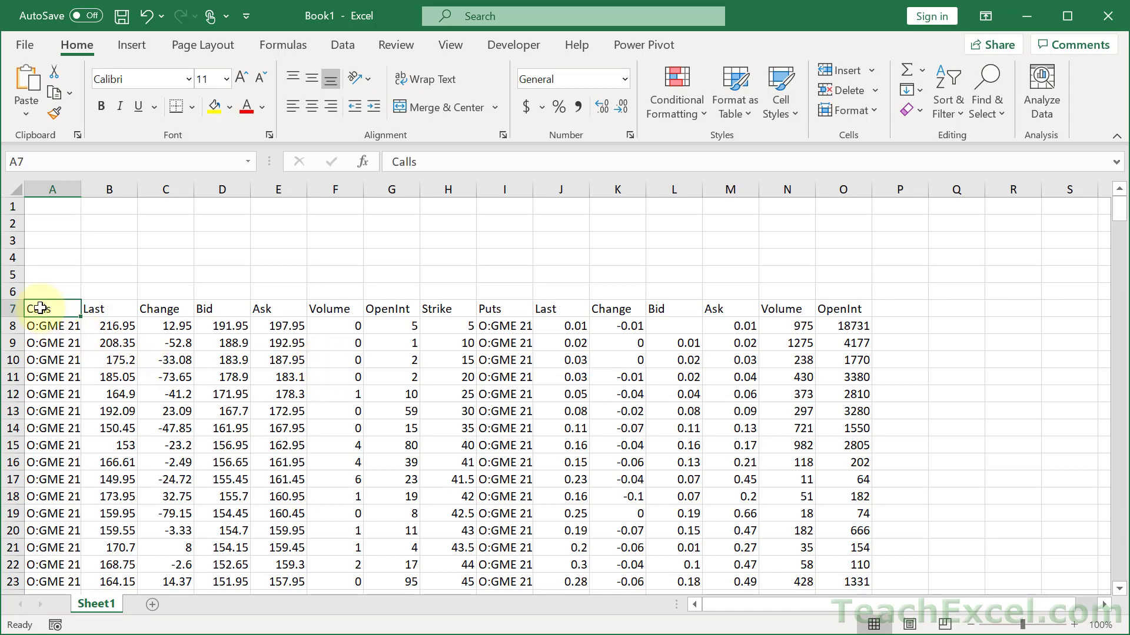
left_click(346, 47)
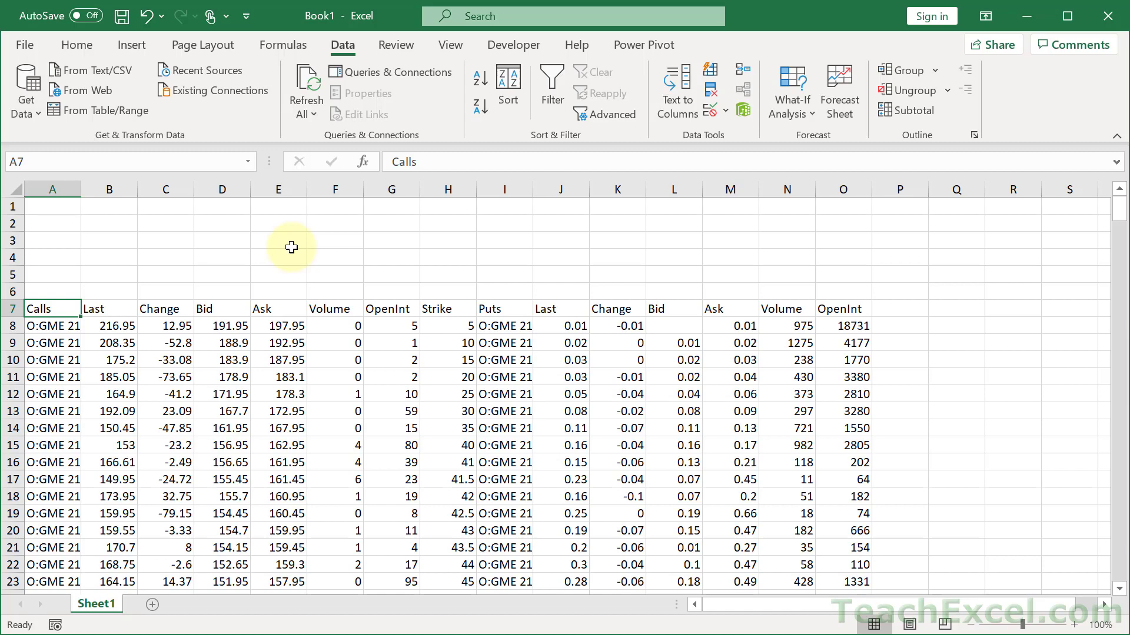
key("ctrl+shift+Right")
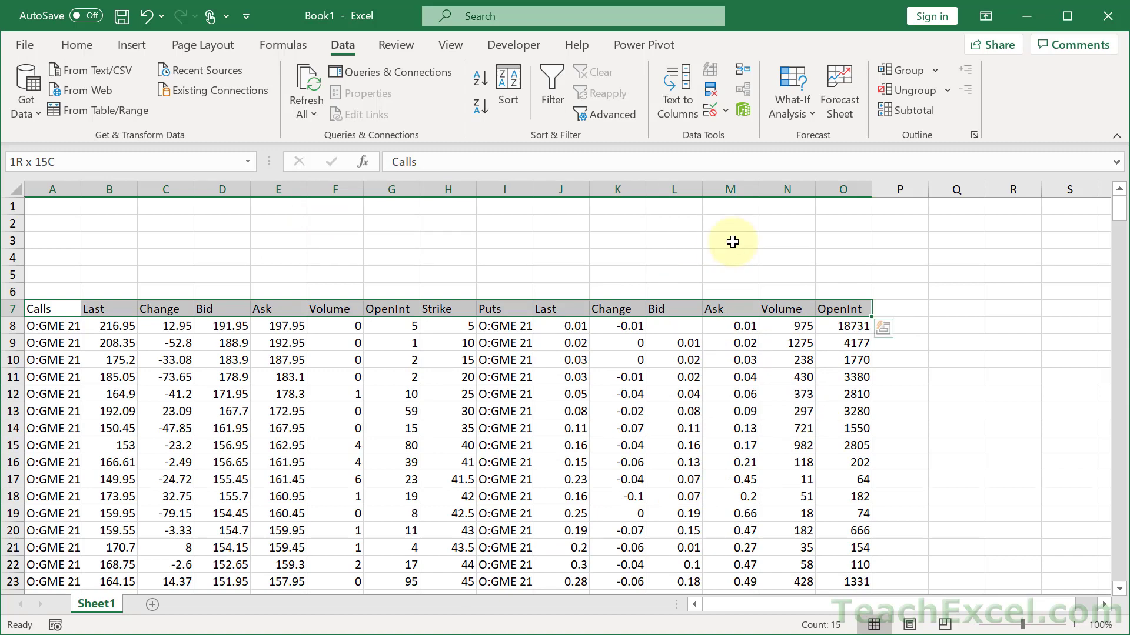
key("ctrl+shift+Down")
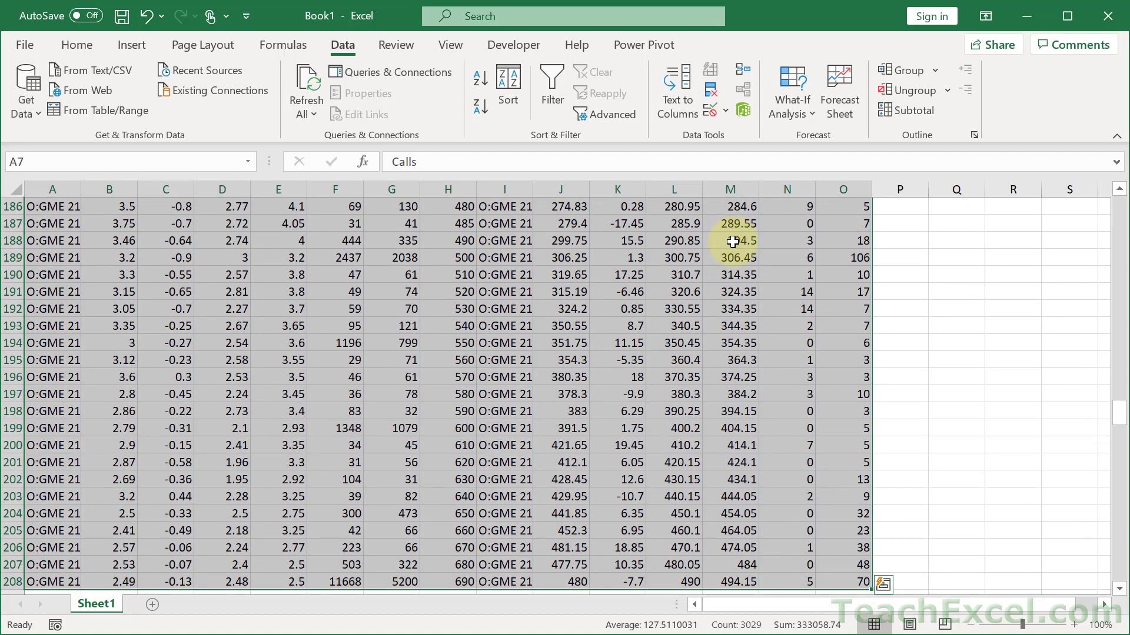
scroll(733, 241, "down", 3)
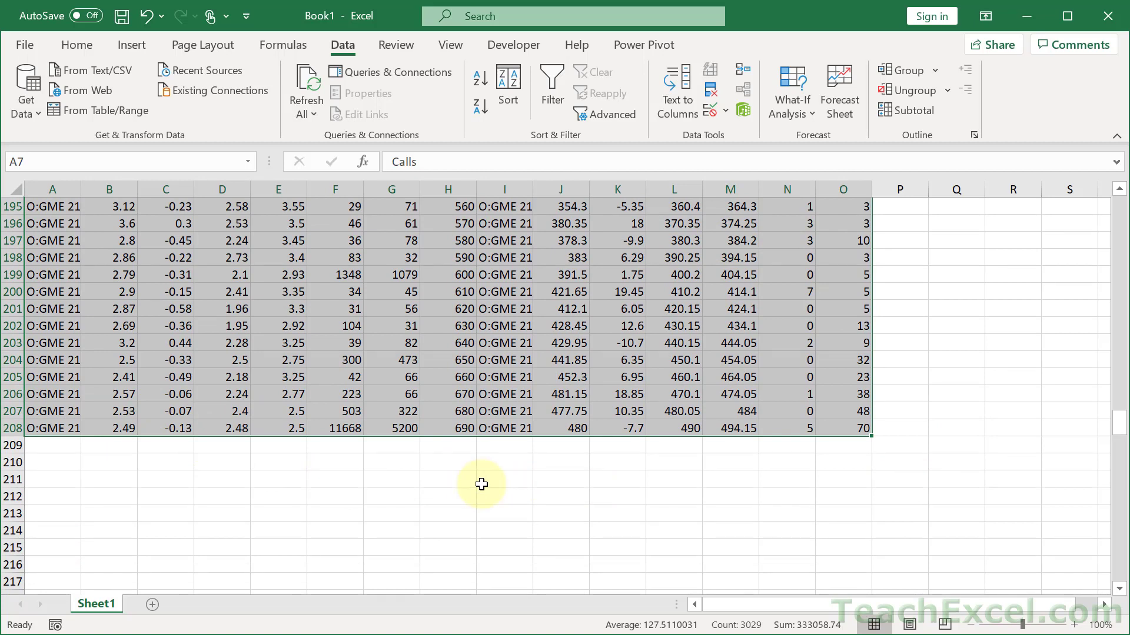
Try extending the table selection into the blank rows below and two extra columns, and shrink it back to A7:O208
key("shift+Down")
key("shift+Down")
key("shift+Down")
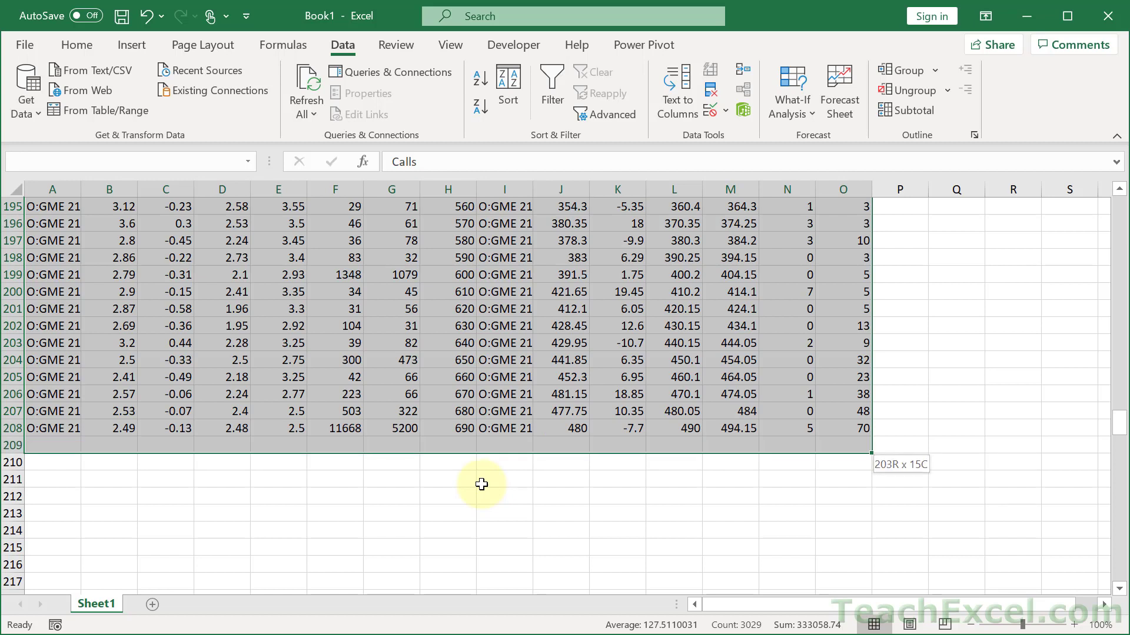
key("shift+Up")
key("shift+Up")
key("shift+Up")
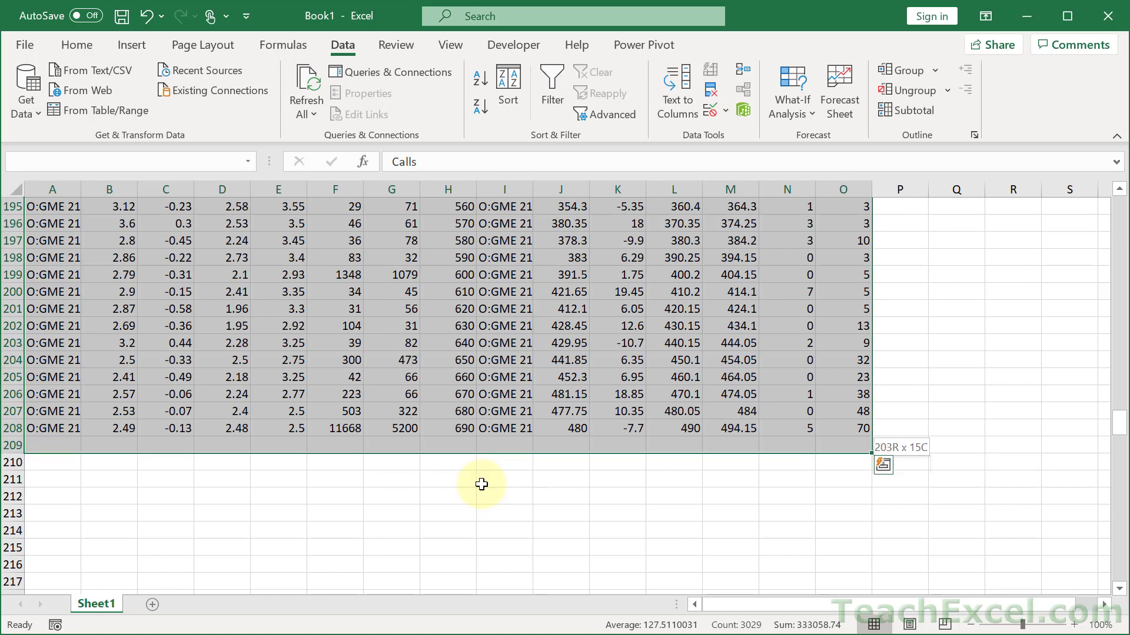
key("shift+Right")
key("shift+Right")
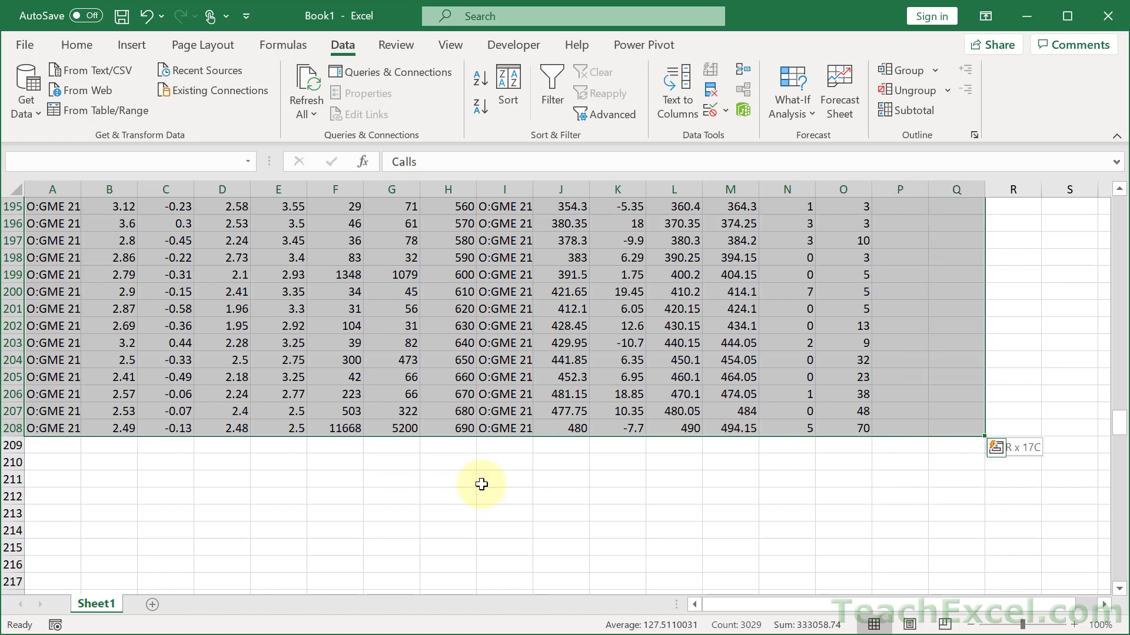
key("shift+Left")
key("shift+Left")
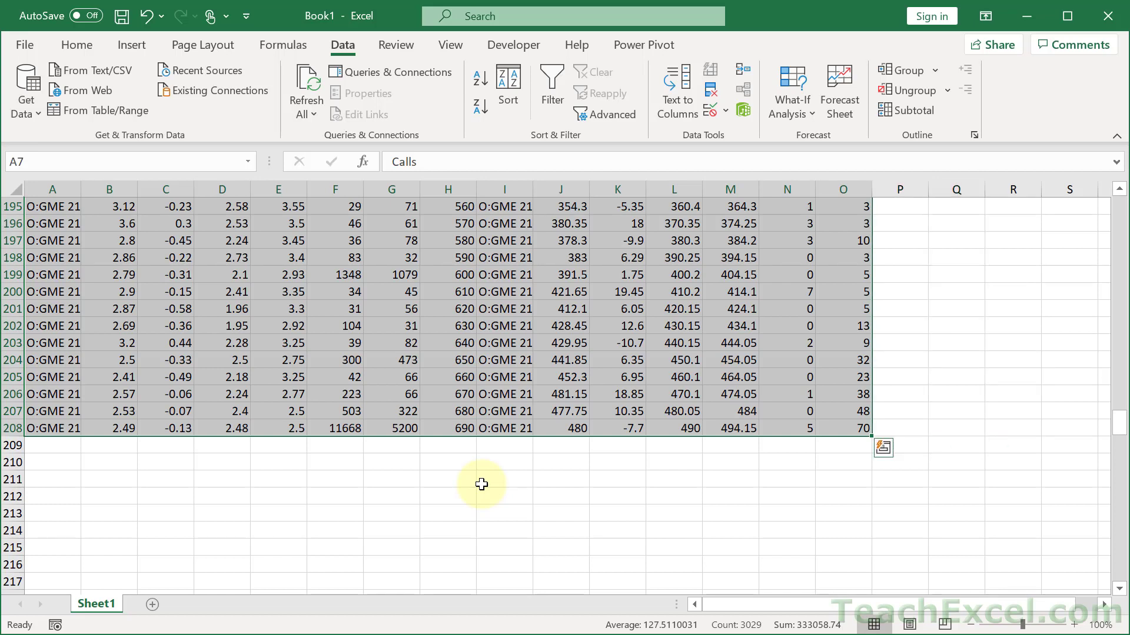
Add filters to the selected options table and widen both OpenInt columns so their headers show in full
left_click(555, 88)
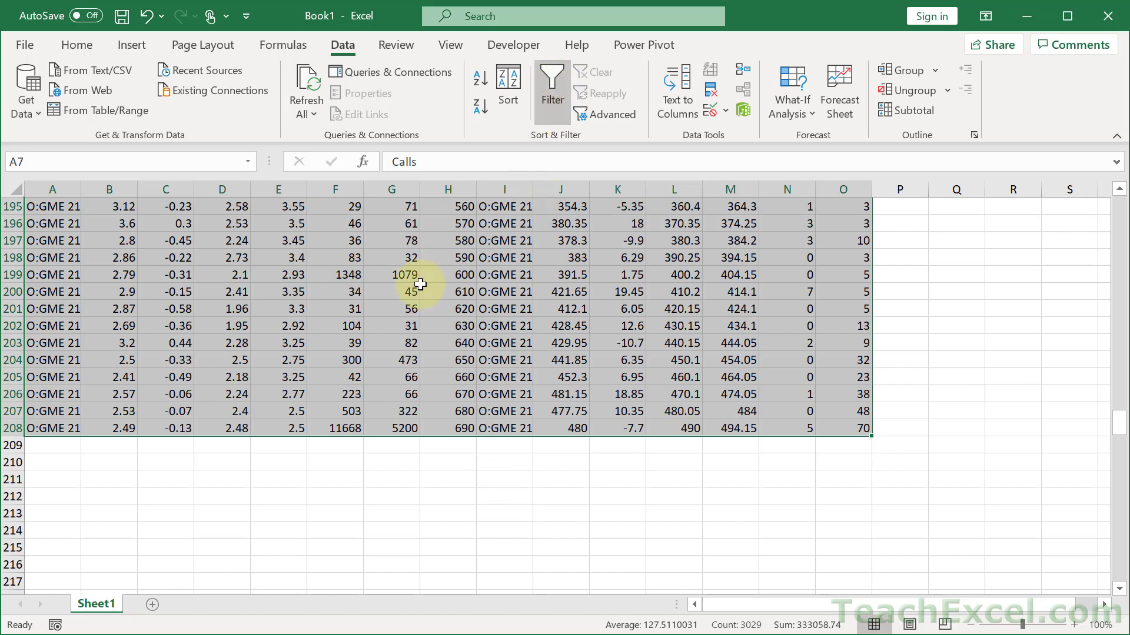
key("ctrl+Home")
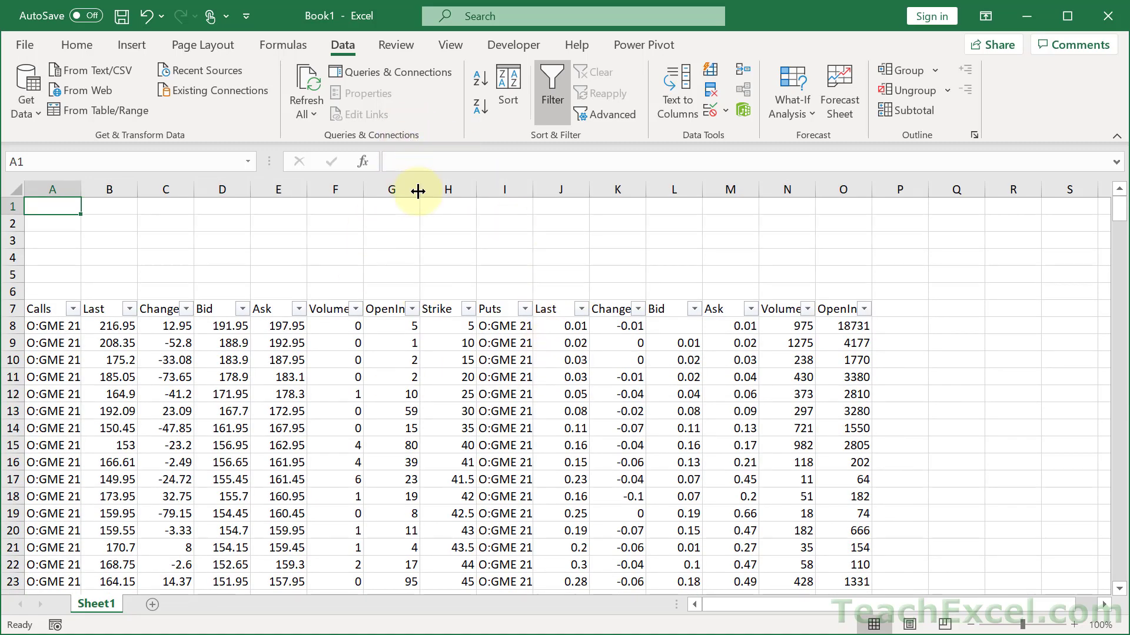
left_click_drag(419, 189, 441, 189)
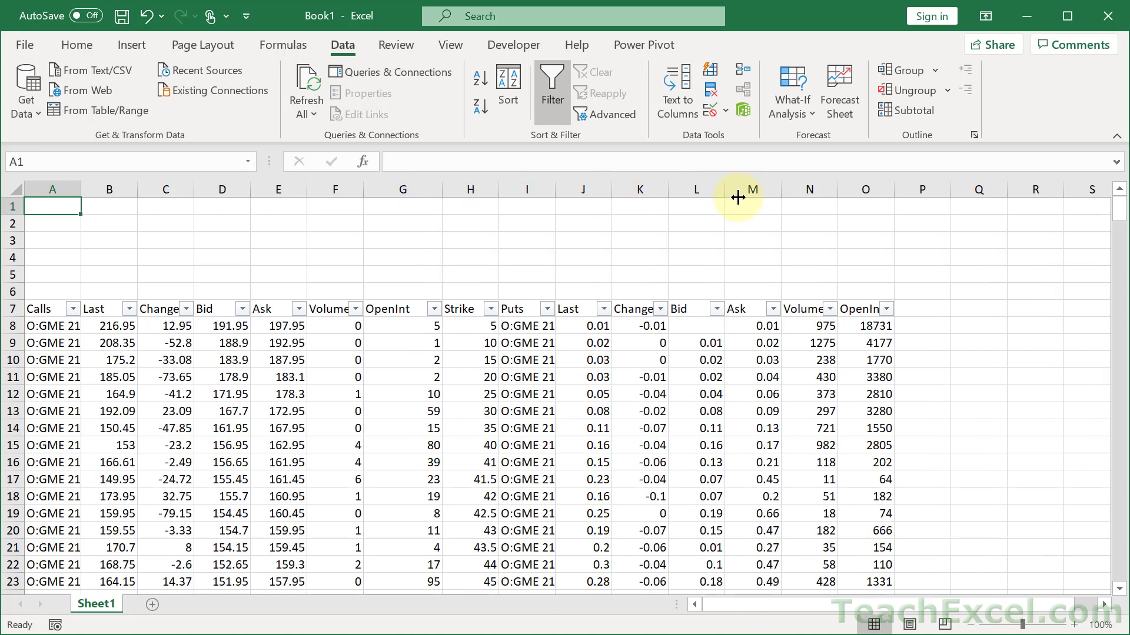
left_click_drag(906, 189, 909, 189)
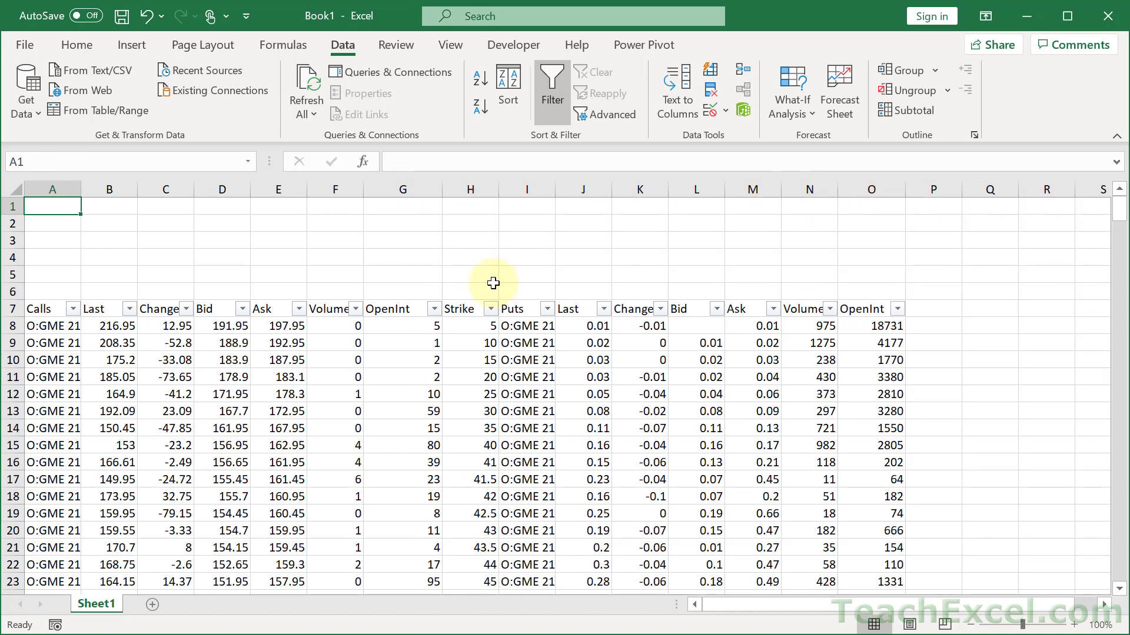
Filter the calls OpenInt column to values greater than 500 and select the values that remain in it
left_click(434, 310)
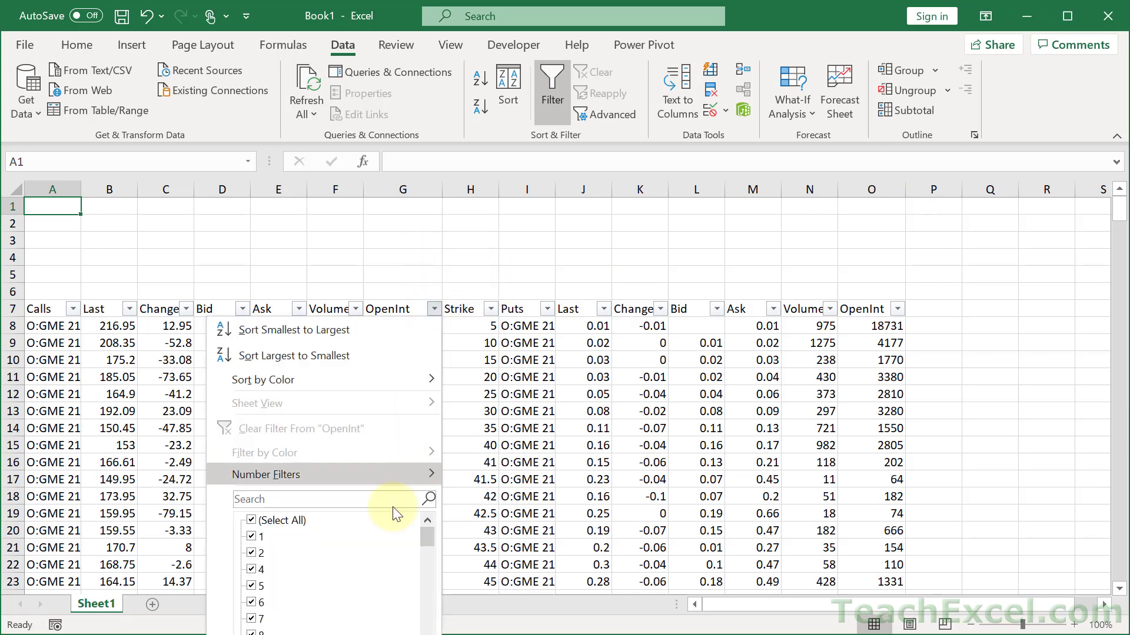
mouse_move(412, 474)
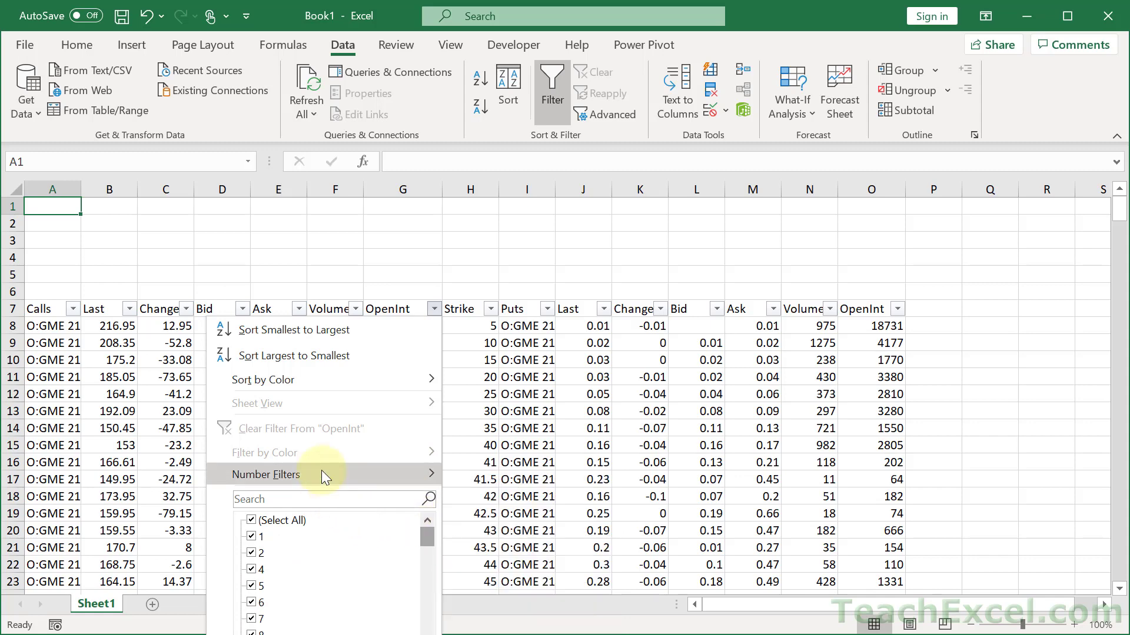
mouse_move(323, 476)
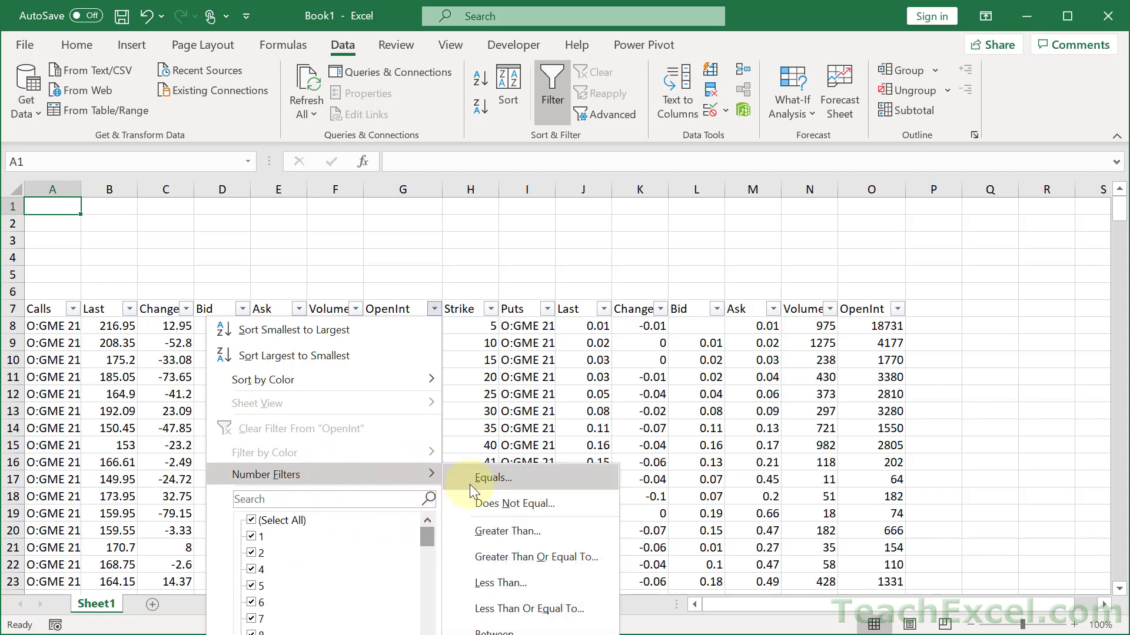
left_click(515, 530)
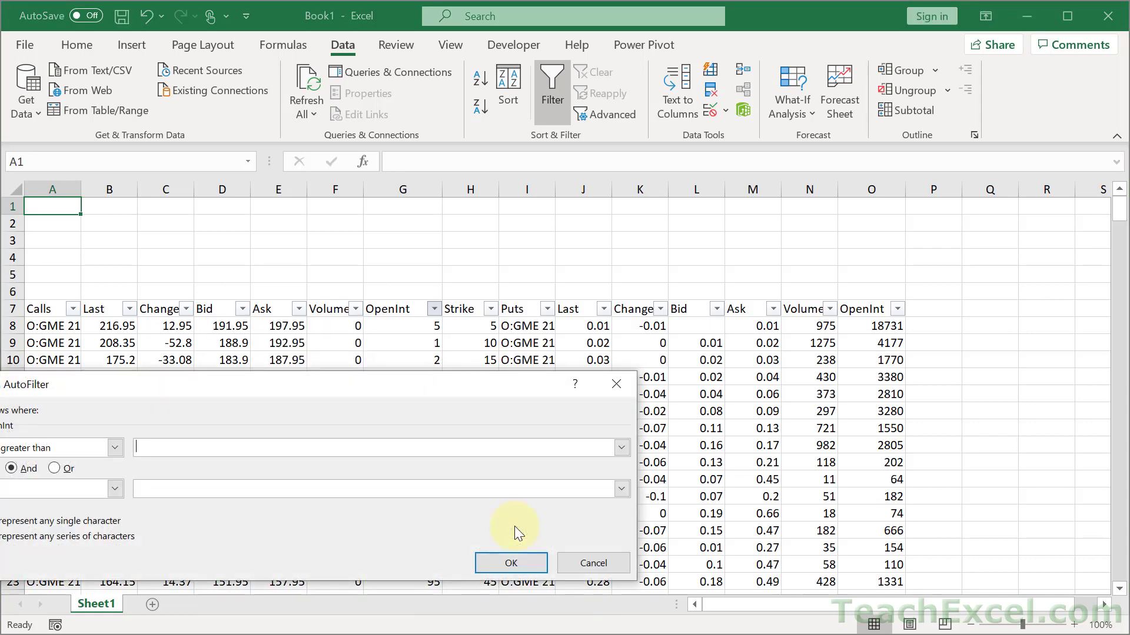
type("500")
left_click(498, 562)
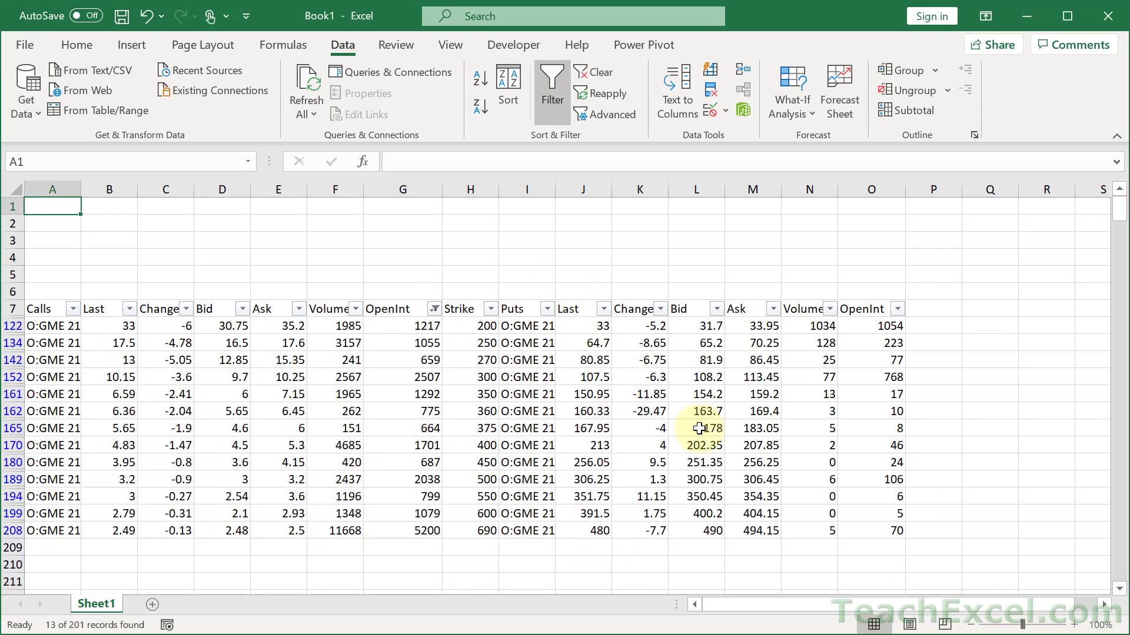
left_click_drag(422, 529, 409, 330)
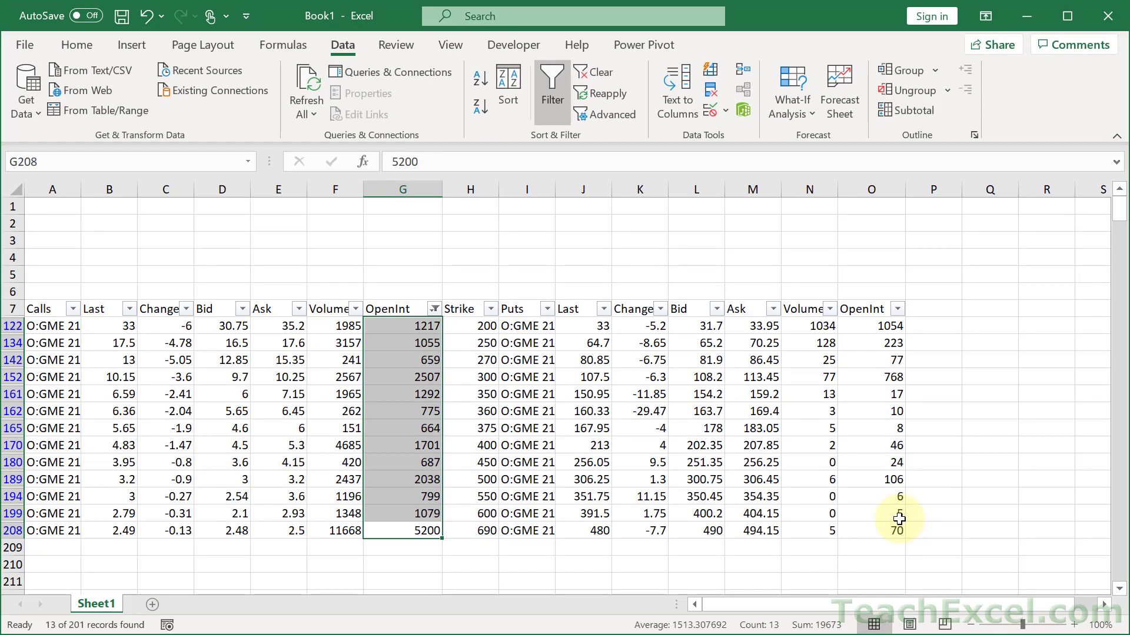
Select cell G4 above the calls OpenInt column and enlarge the sheet to 170% zoom
left_click(380, 254)
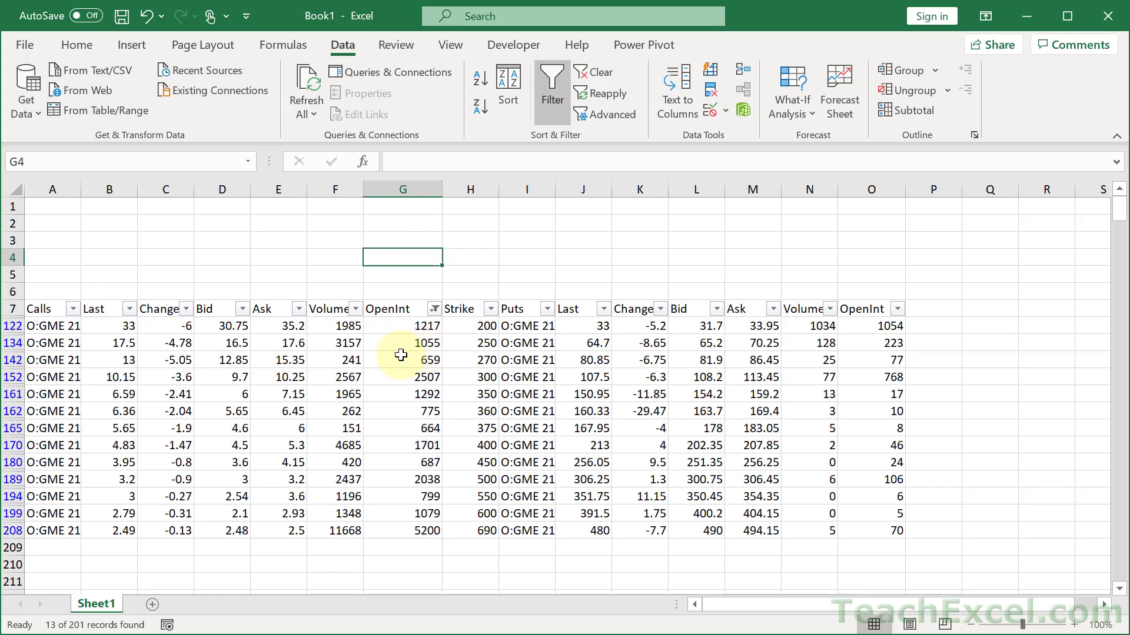
type("=")
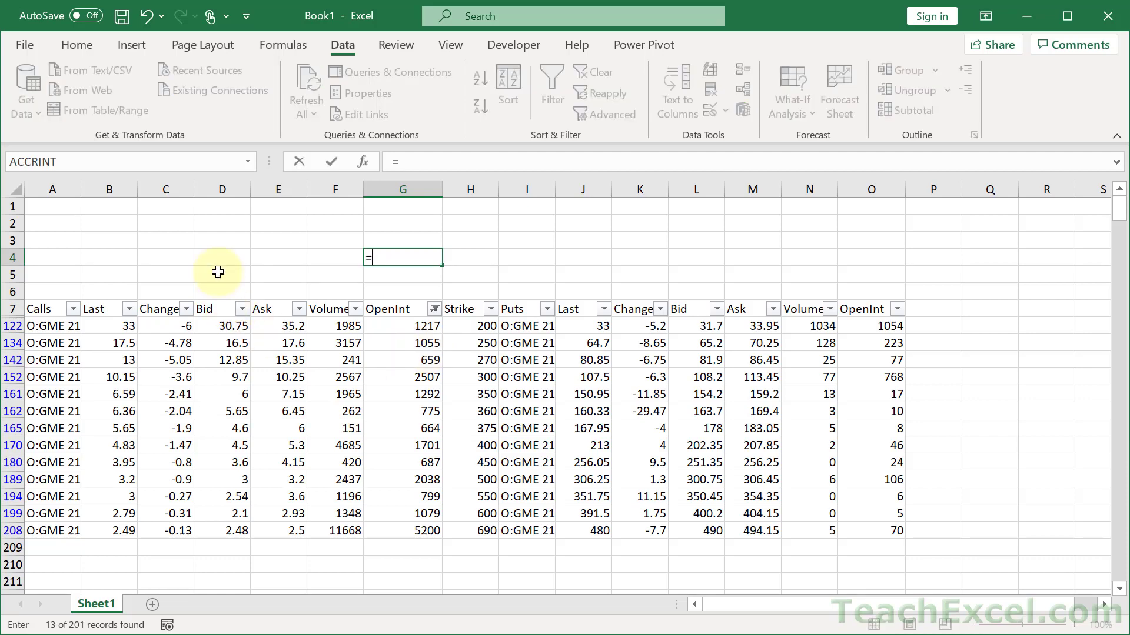
key("Escape")
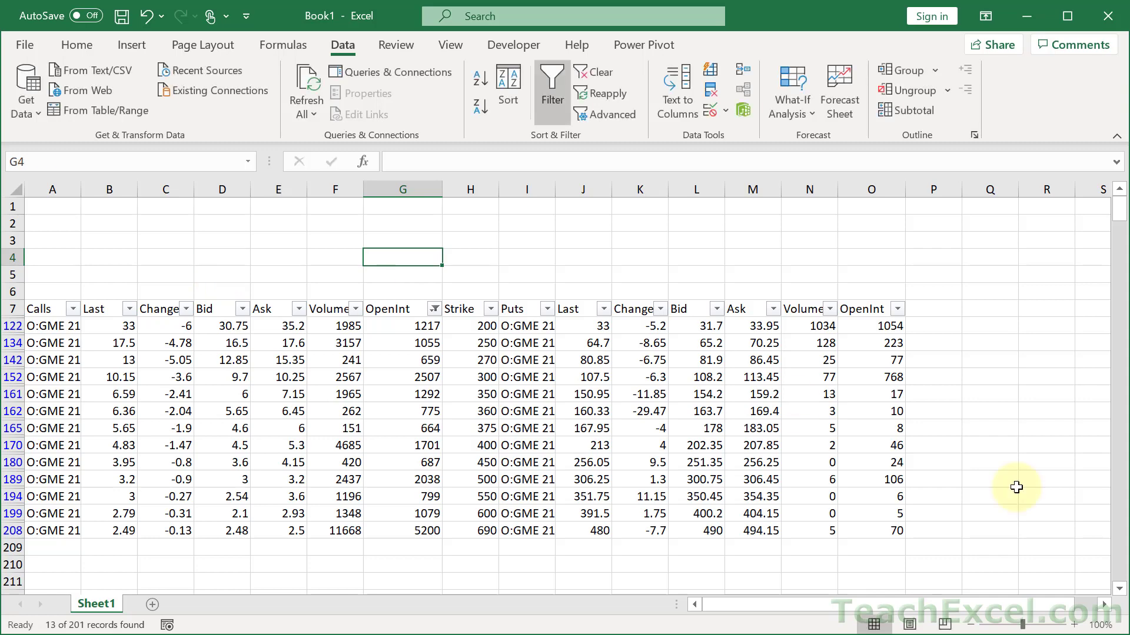
left_click(1076, 625)
left_click(1076, 625)
left_click(1076, 625)
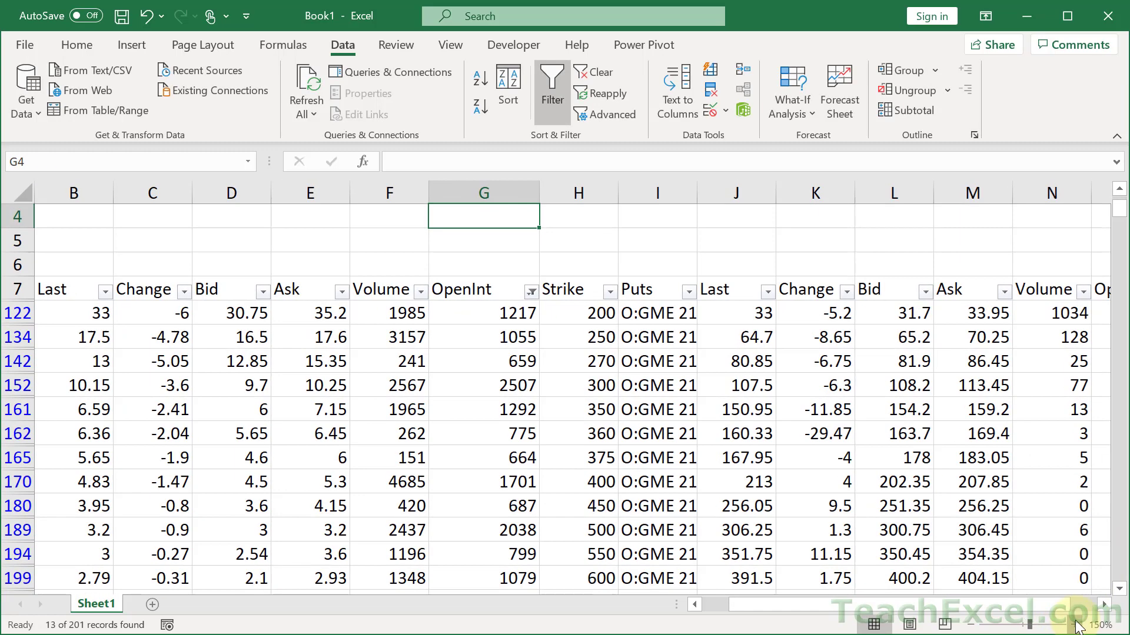
left_click(1076, 624)
left_click(1076, 624)
left_click(1076, 624)
left_click(1076, 625)
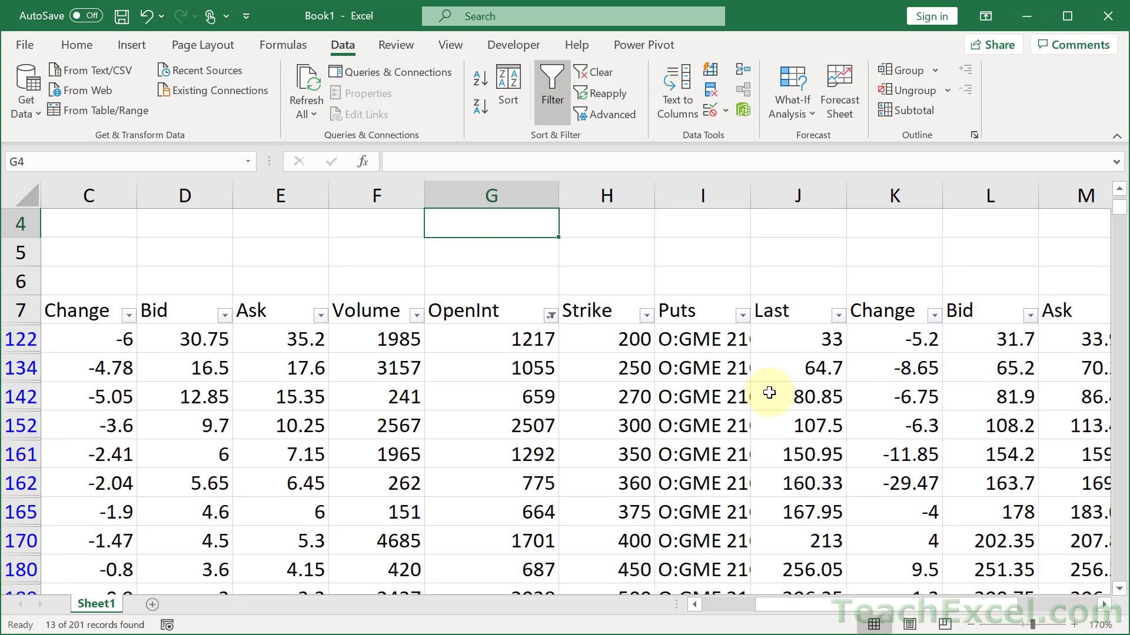
scroll(769, 393, "up", 1)
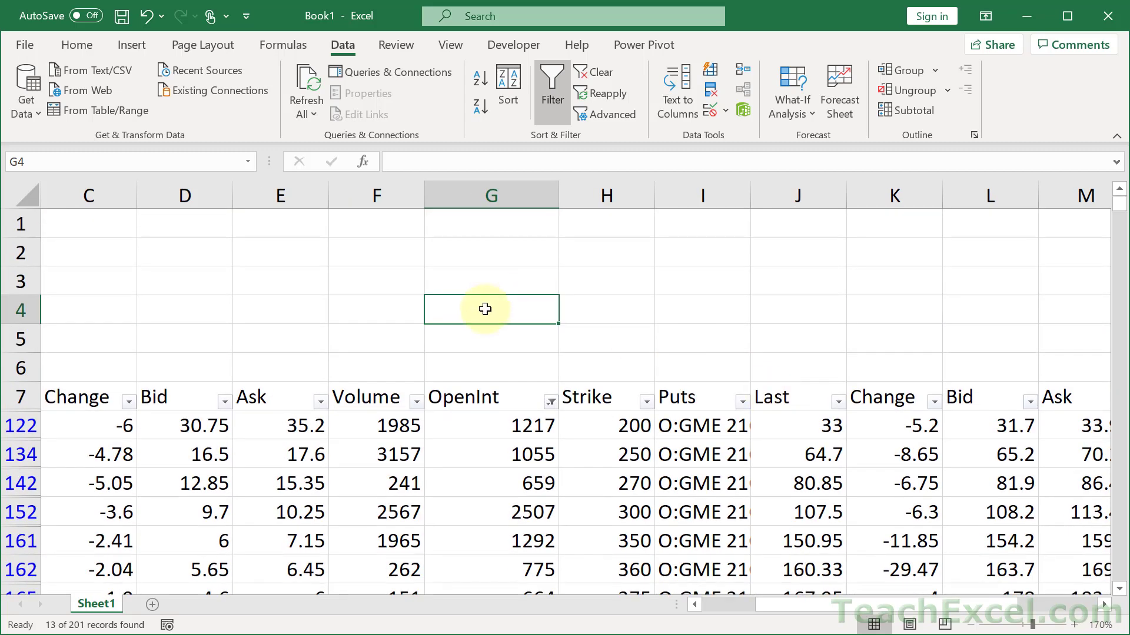
type("=subt")
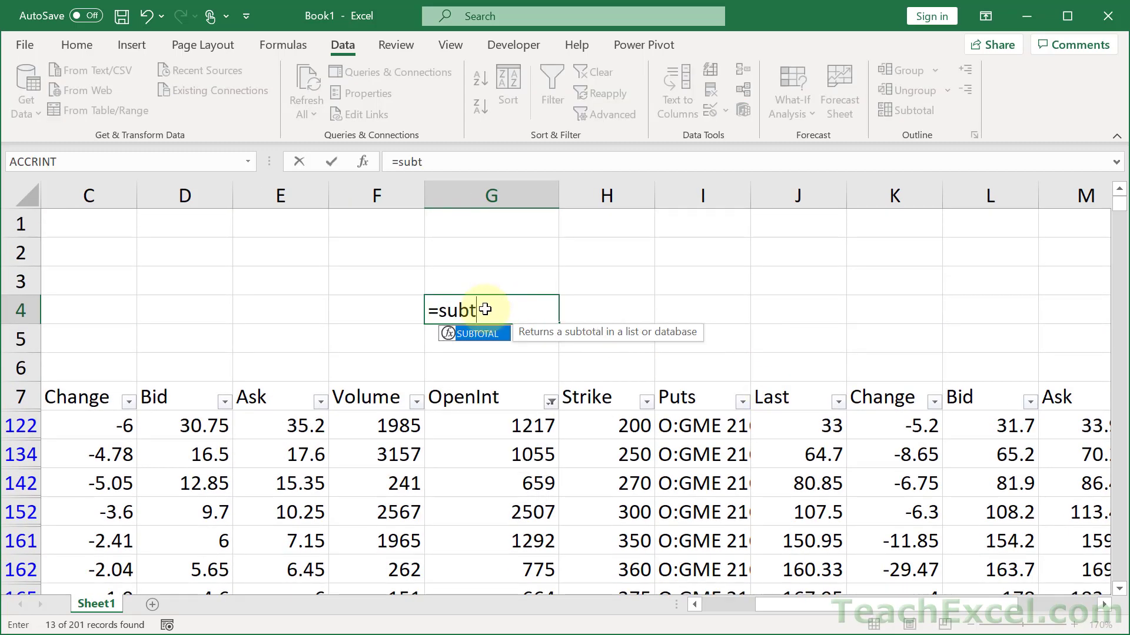
key("Tab")
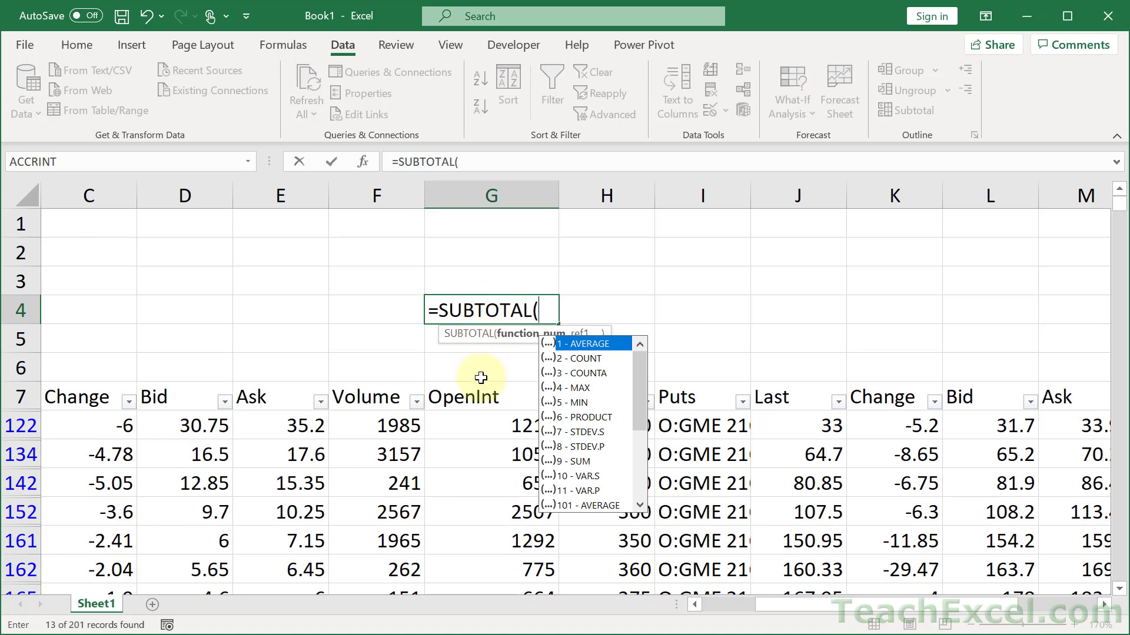
key("Escape")
key("Escape")
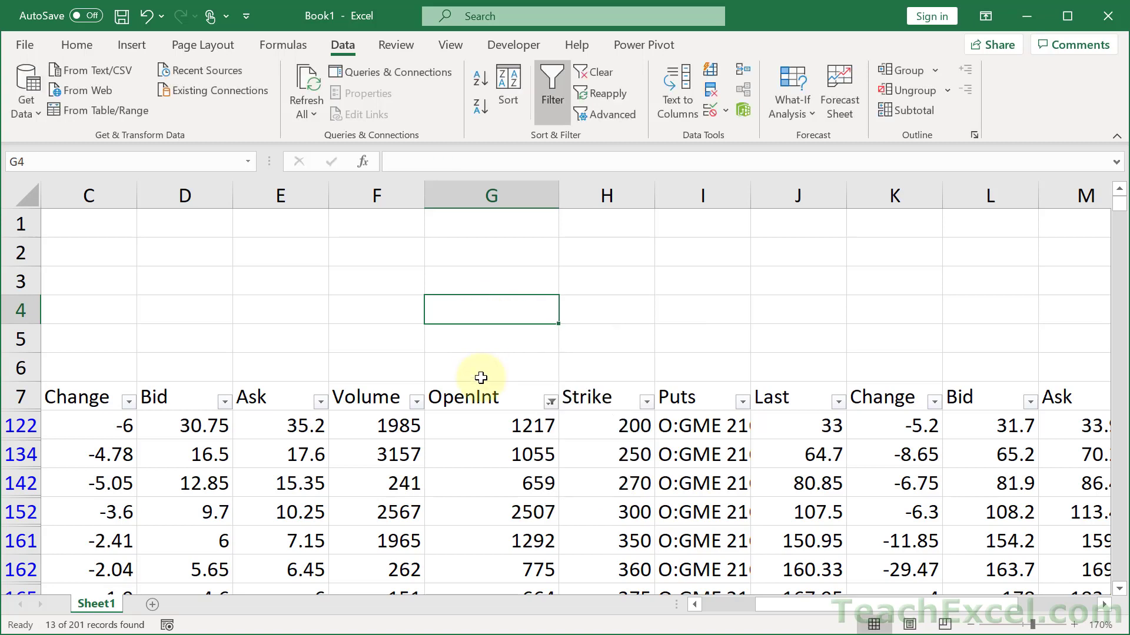
type("=aggre")
key("Tab")
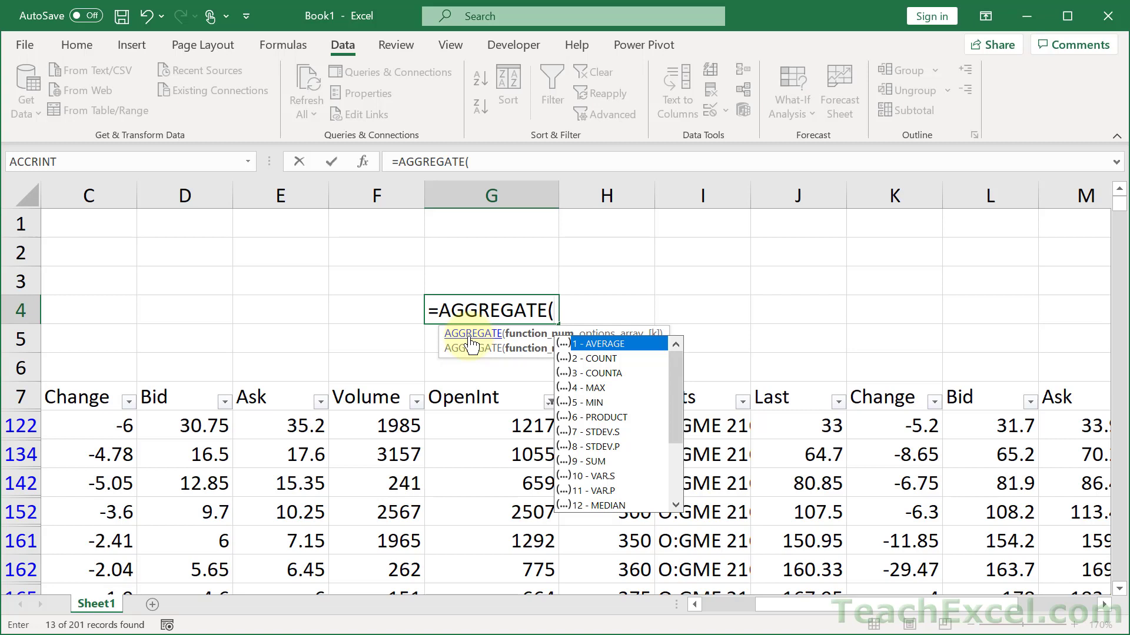
key("Escape")
key("Escape")
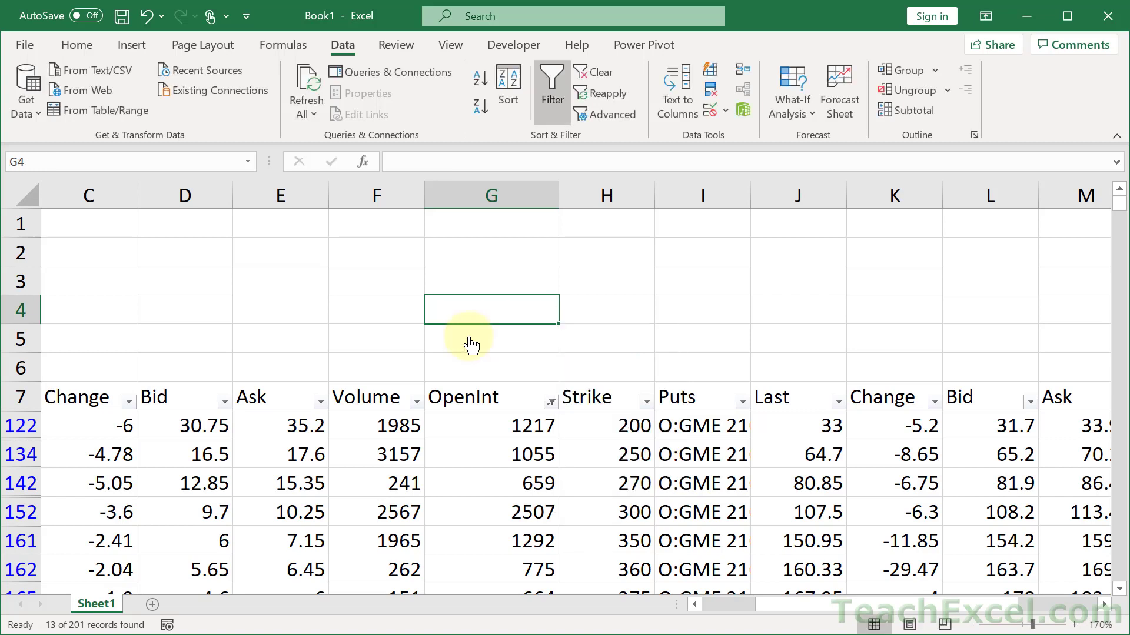
Begin a SUBTOTAL formula in G4 using function 9 - SUM as its first argument
type("=su")
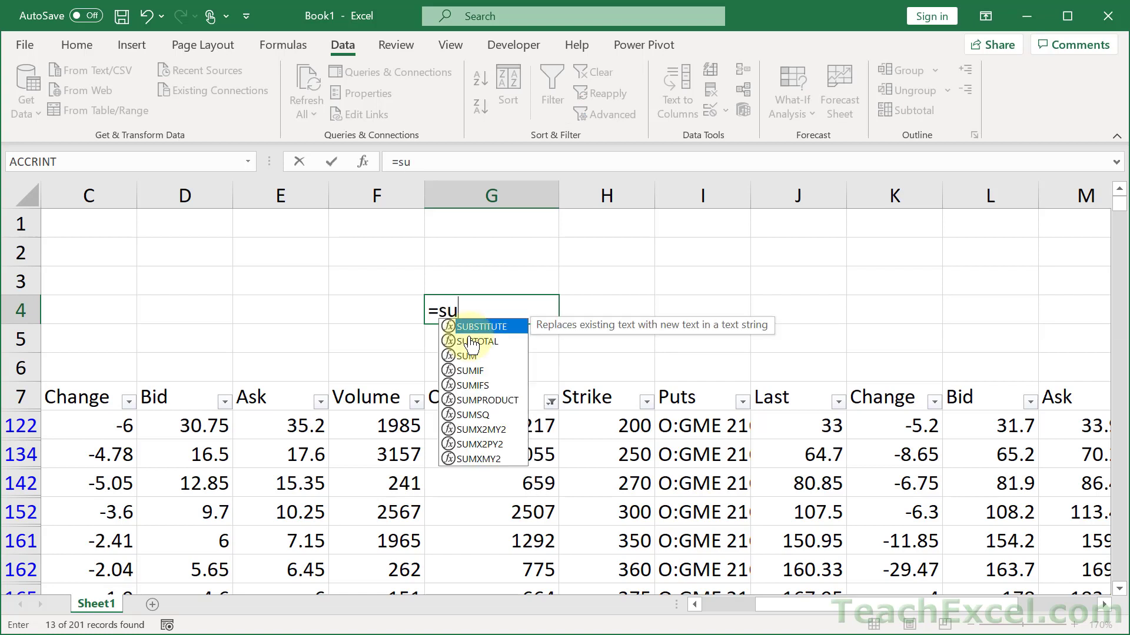
type("bt")
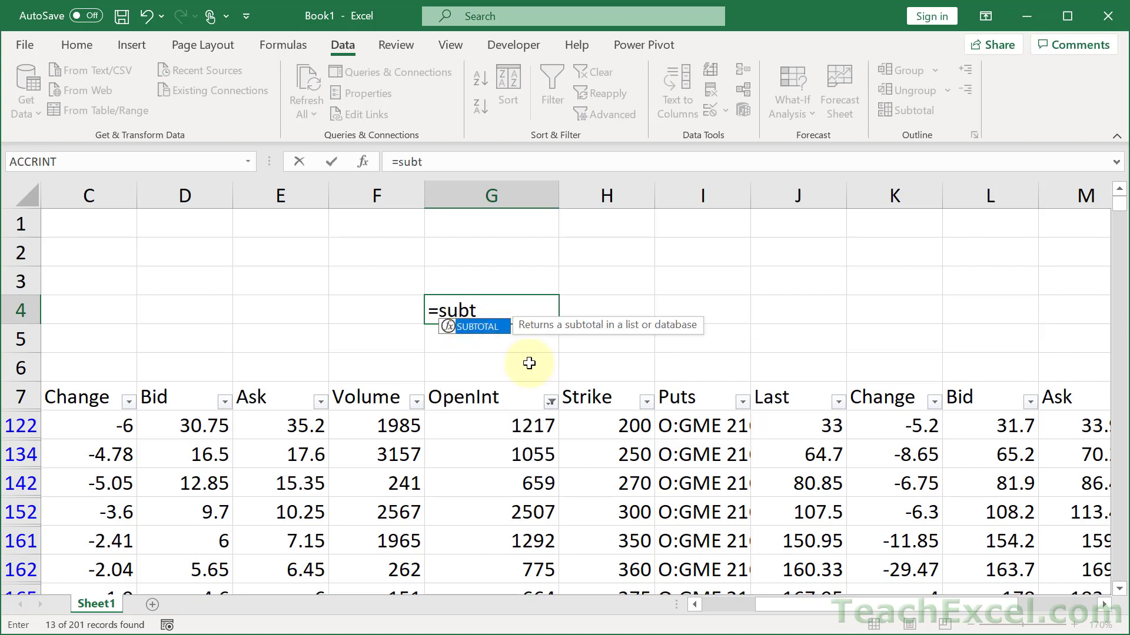
key("Tab")
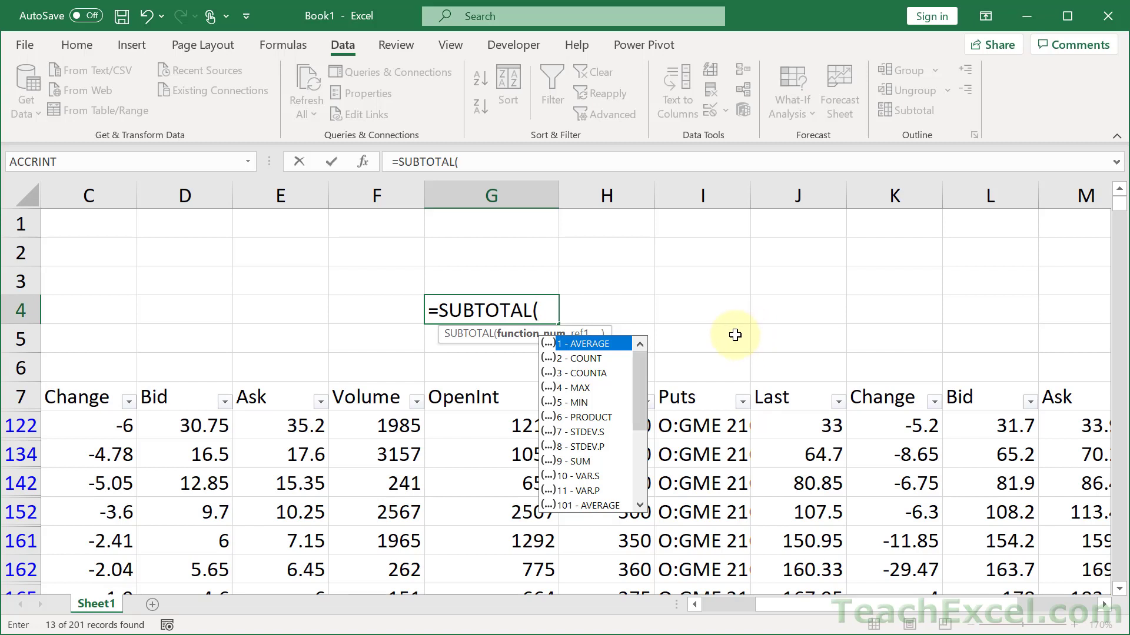
mouse_move(640, 369)
left_mouse_down()
mouse_move(634, 469)
mouse_move(637, 369)
left_mouse_up()
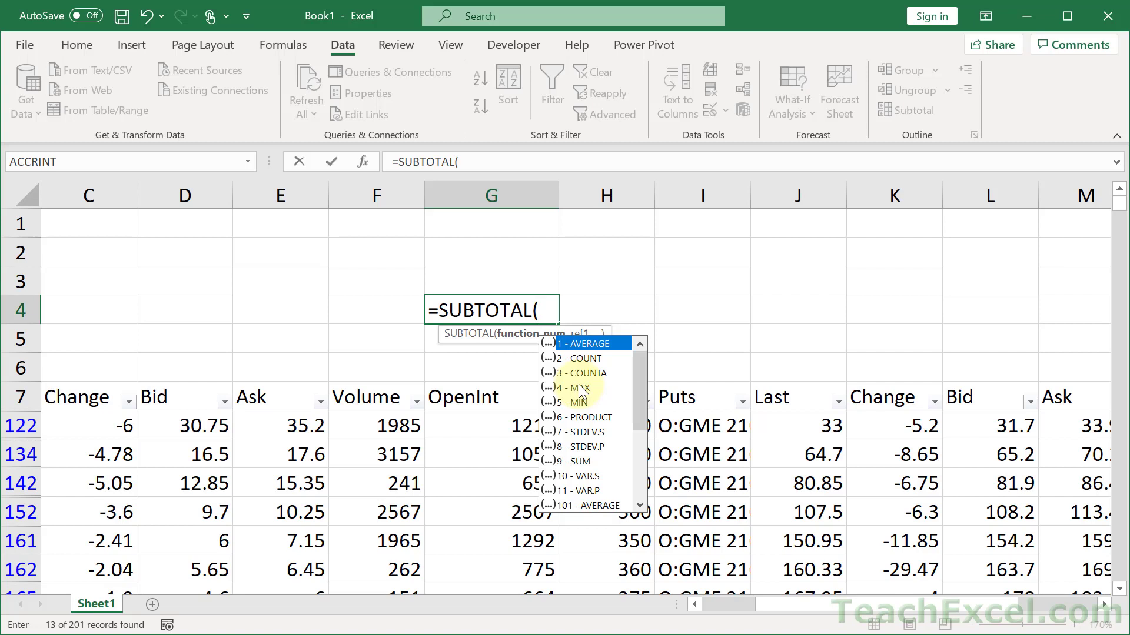
double_click(580, 461)
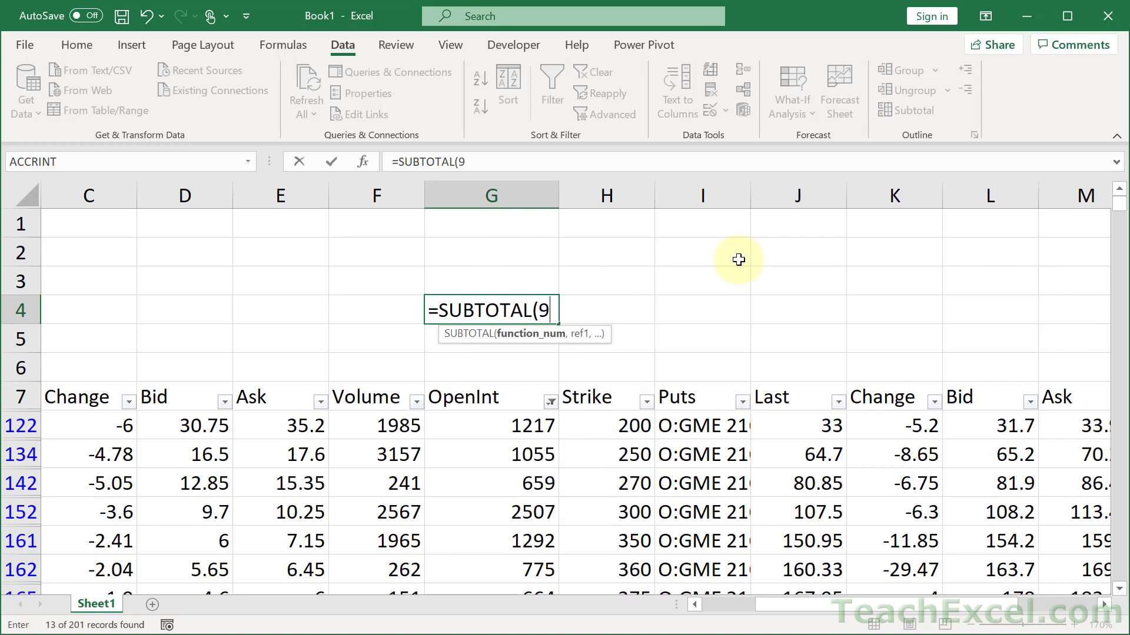
type(",")
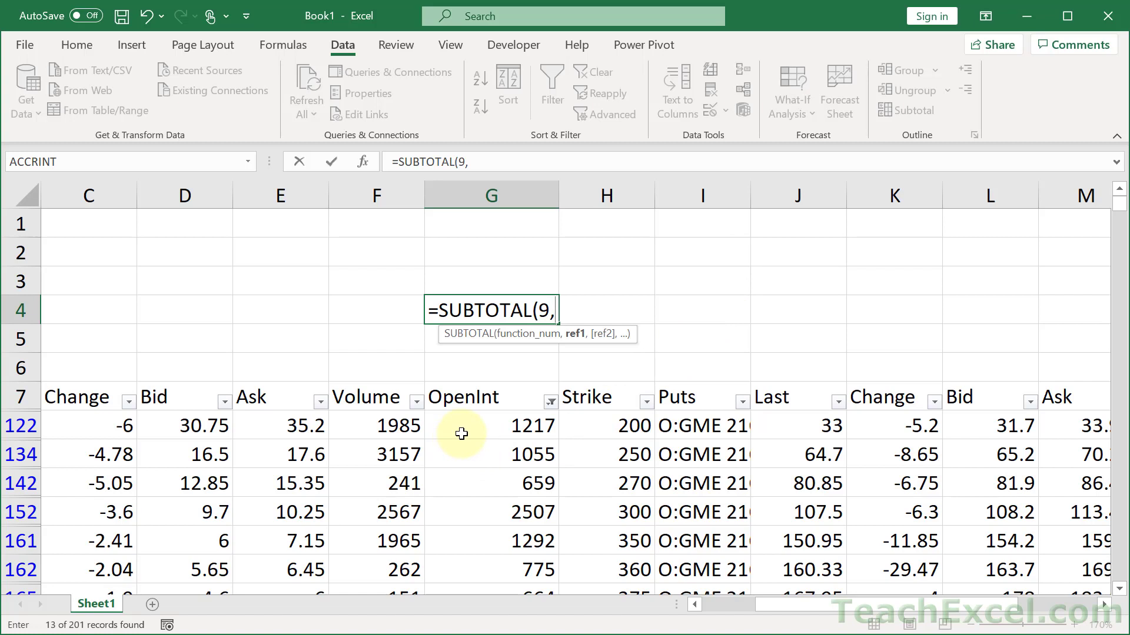
Complete the SUBTOTAL formula with the range G7:G209, from the OpenInt header through the blank row below the table
left_click(478, 399)
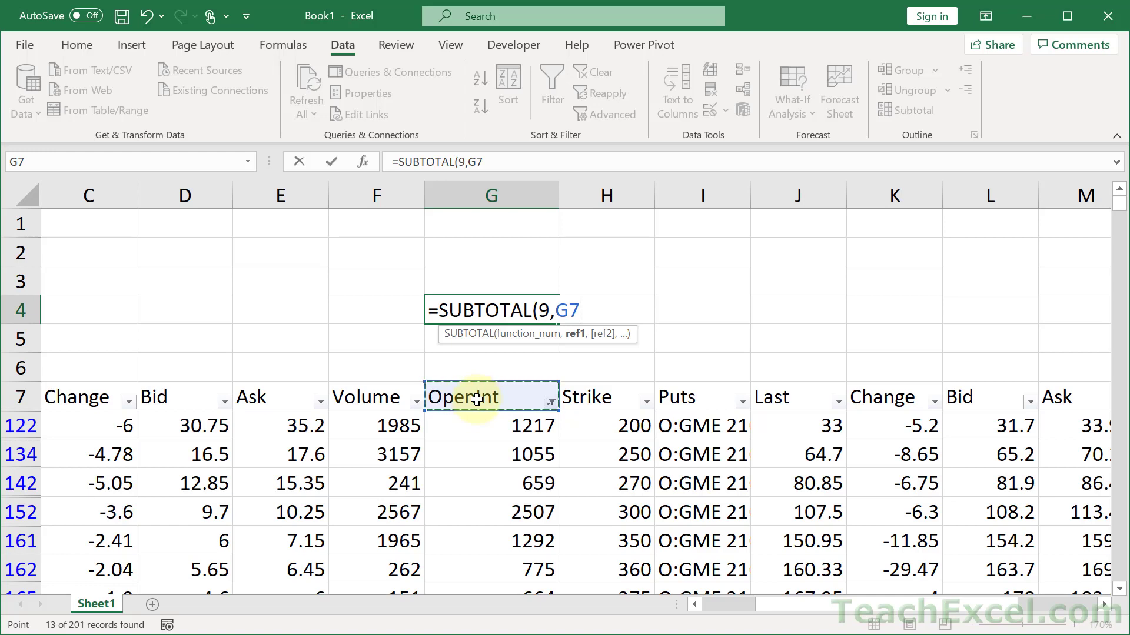
key("ctrl+shift+Down")
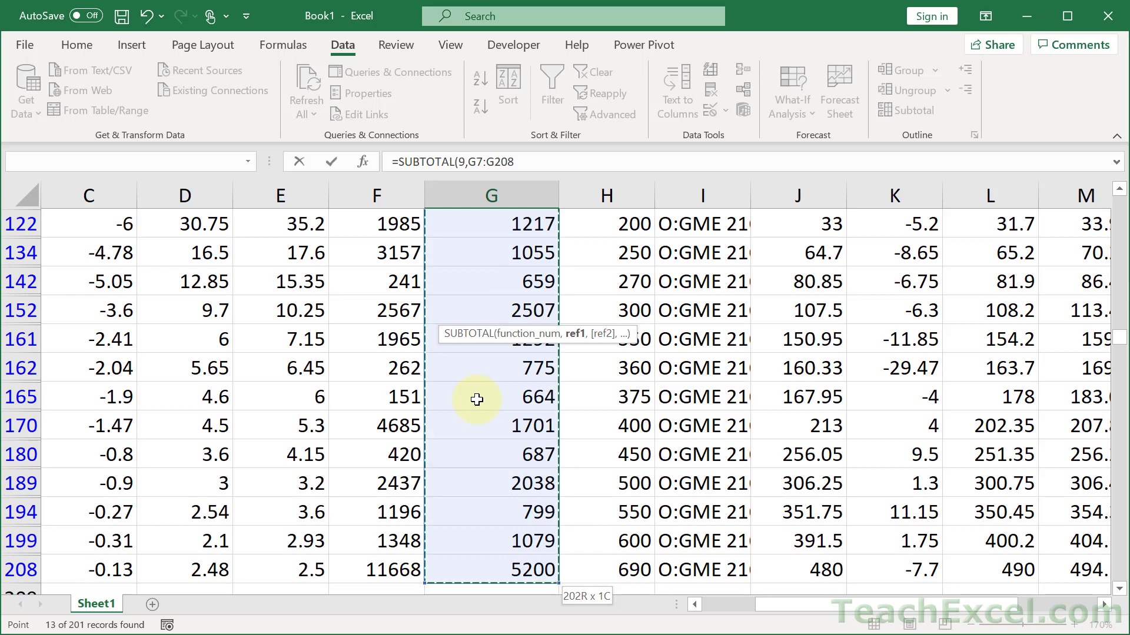
key("shift+Down")
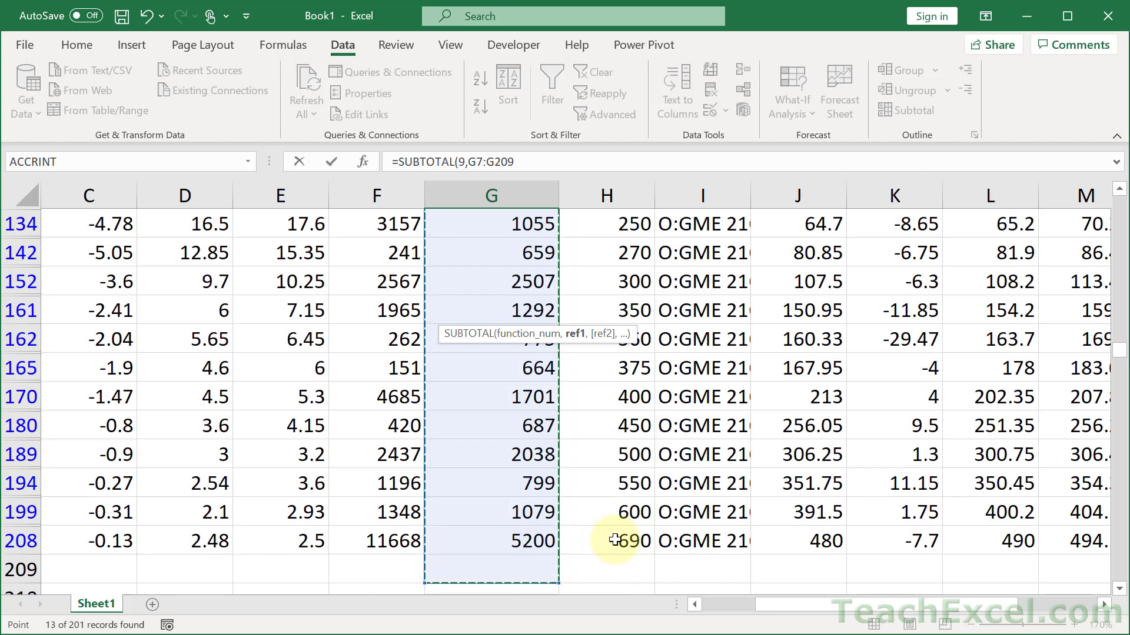
scroll(606, 524, "up", 3)
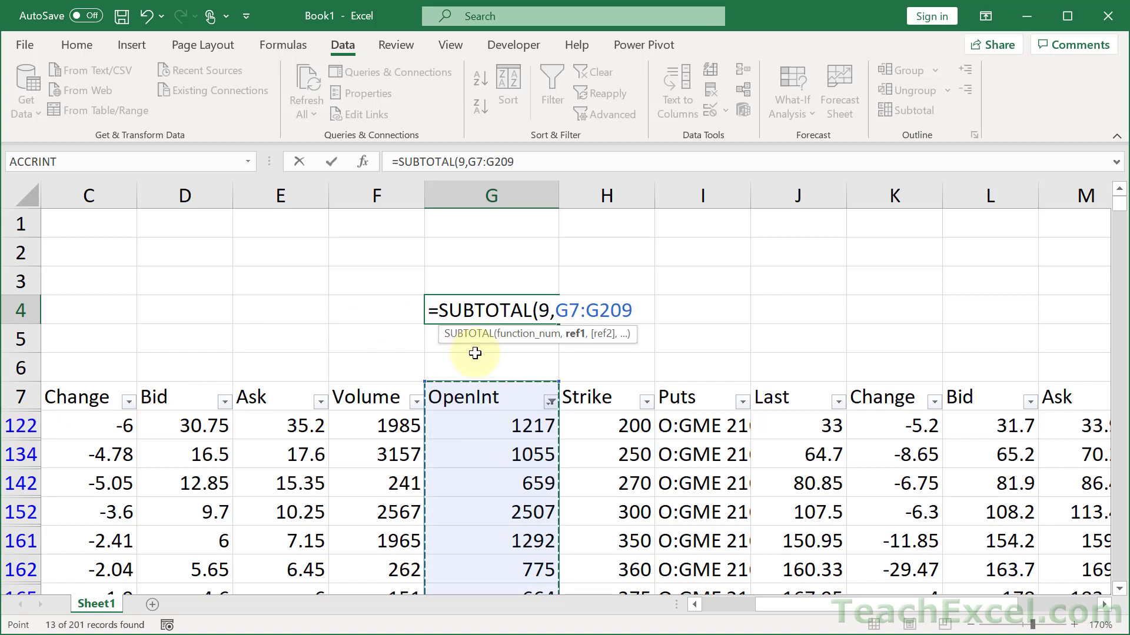
type(")")
key("Return")
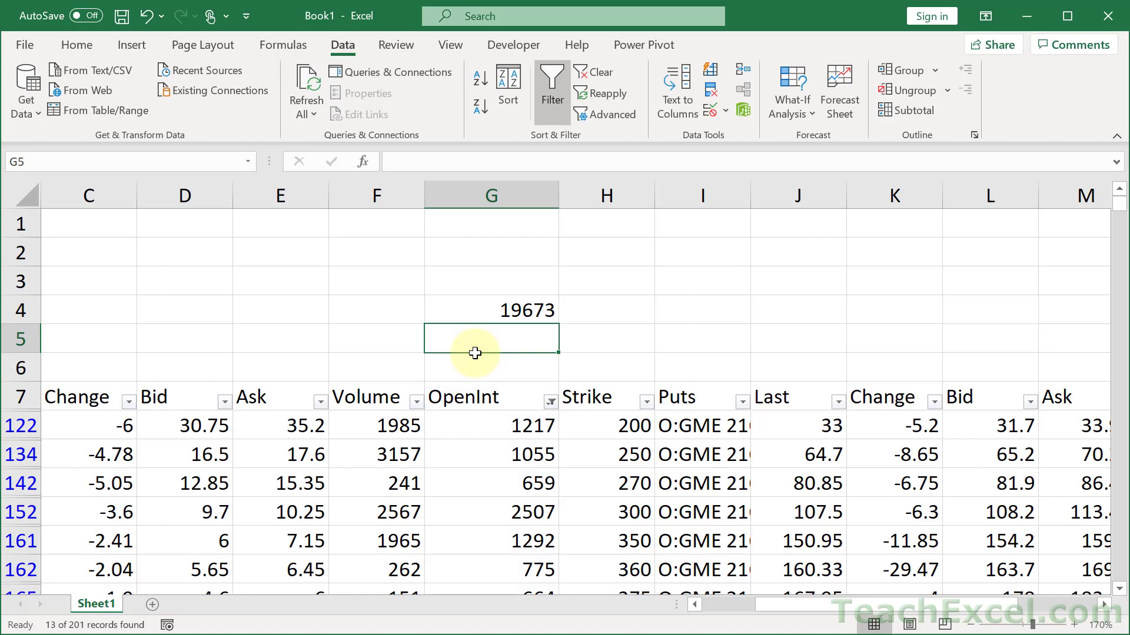
Compare the G4 subtotal with the sum of the visible OpenInt values selected from G122 to G208
left_click(464, 306)
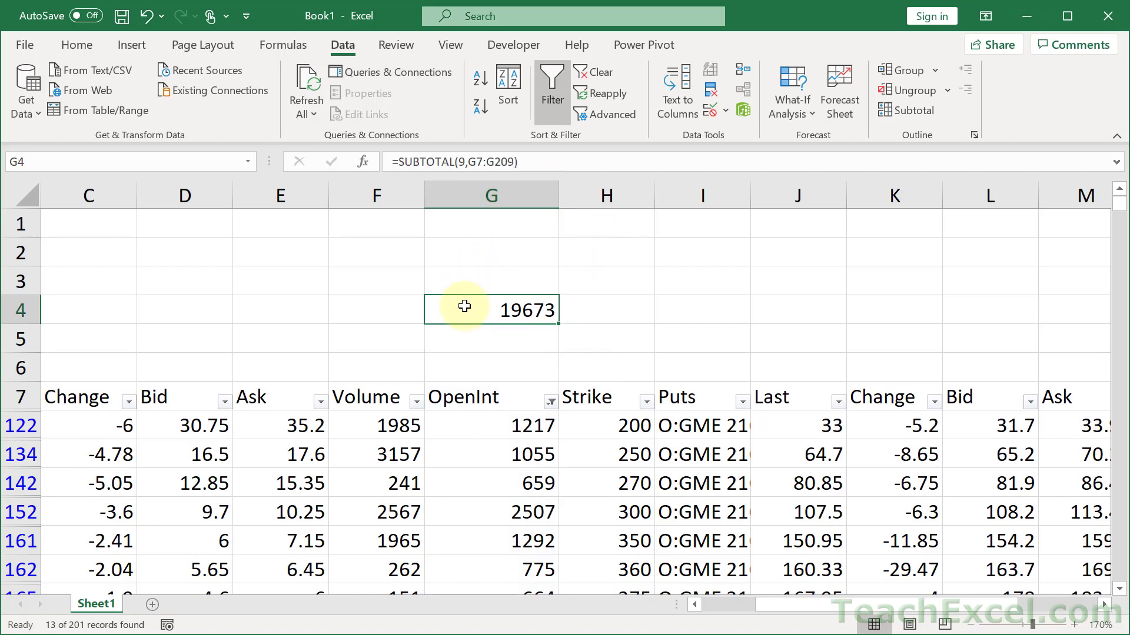
left_click(492, 422)
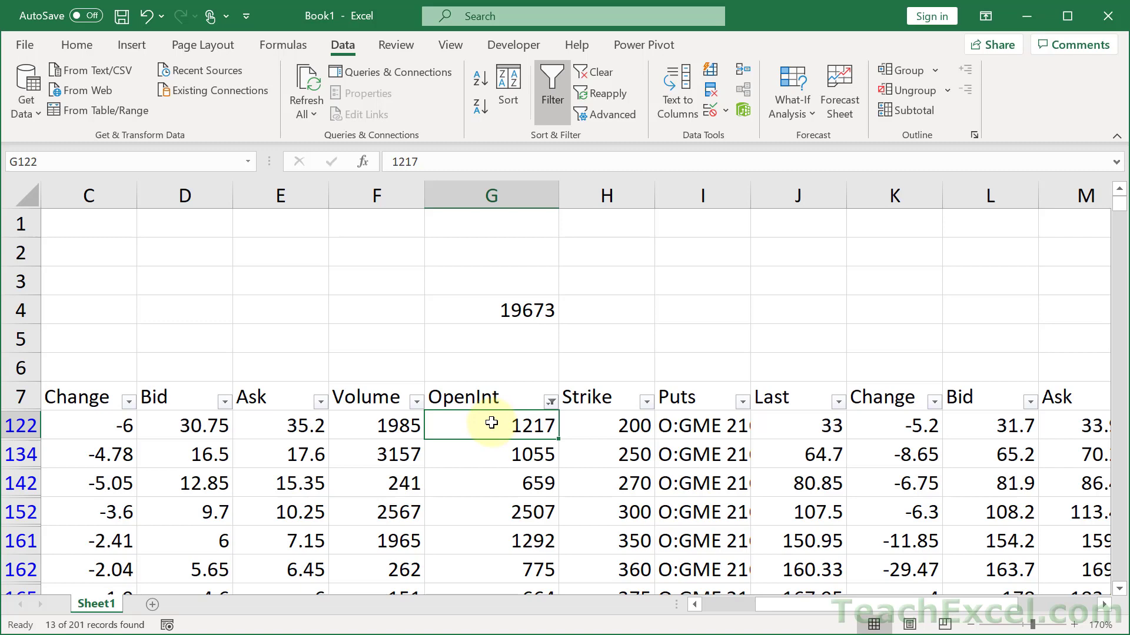
key("ctrl+shift+Down")
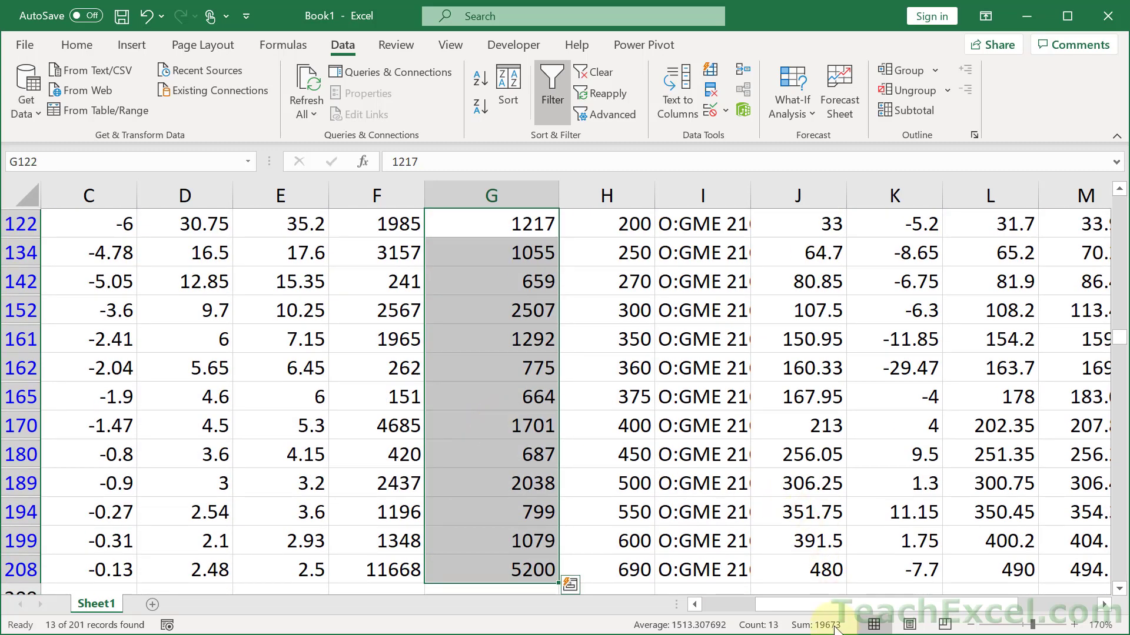
scroll(588, 308, "up", 3)
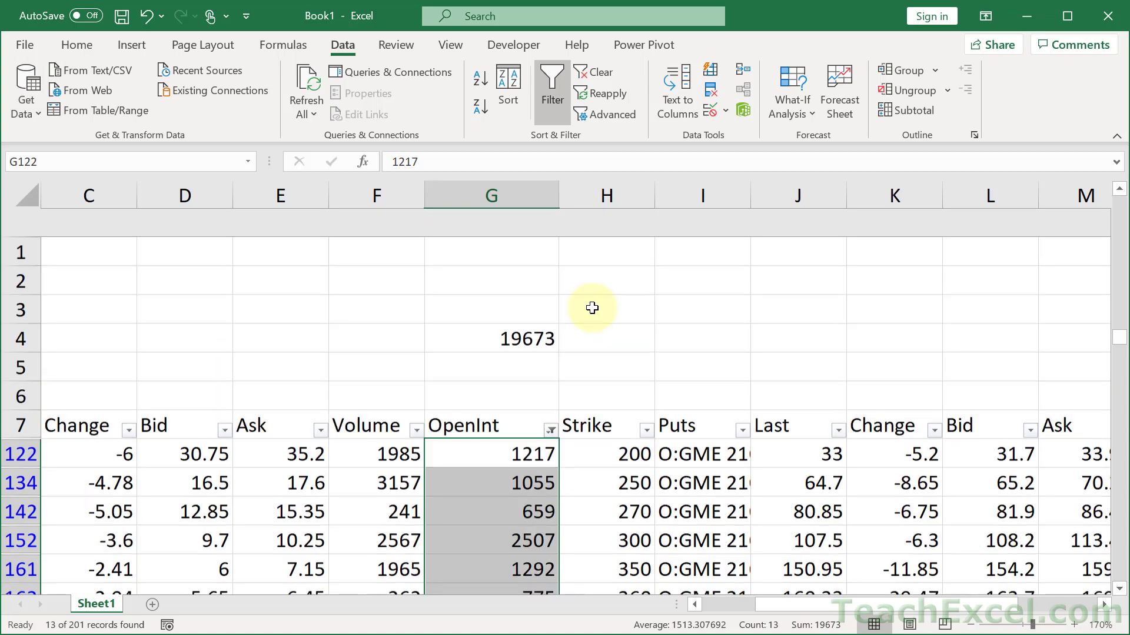
Clear the filter from the calls OpenInt column
left_click(519, 394)
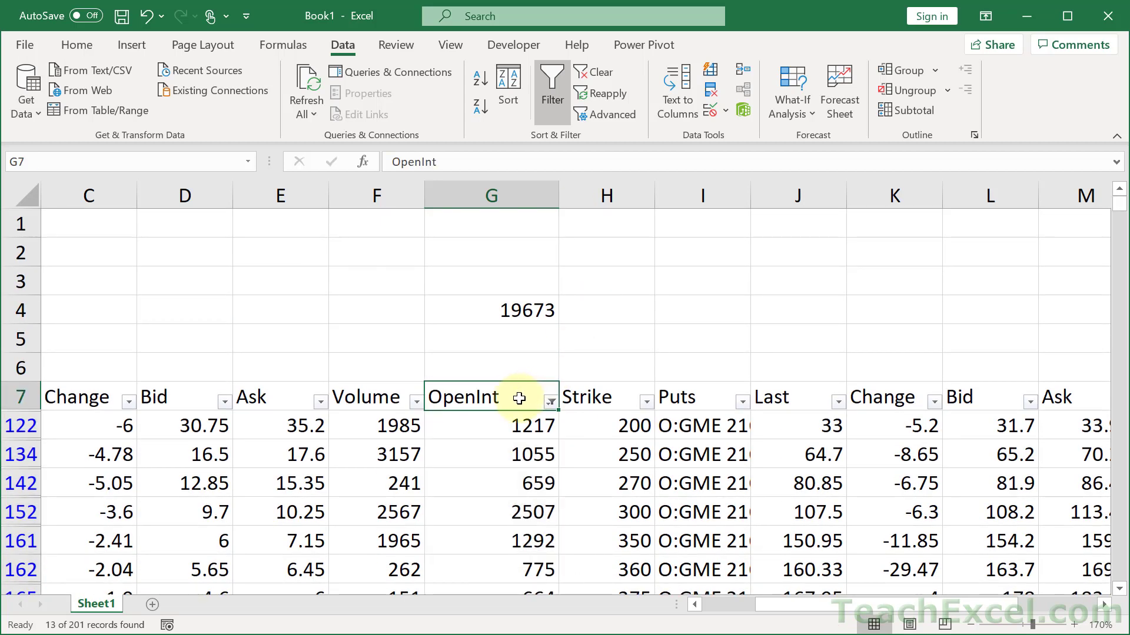
left_click(551, 402)
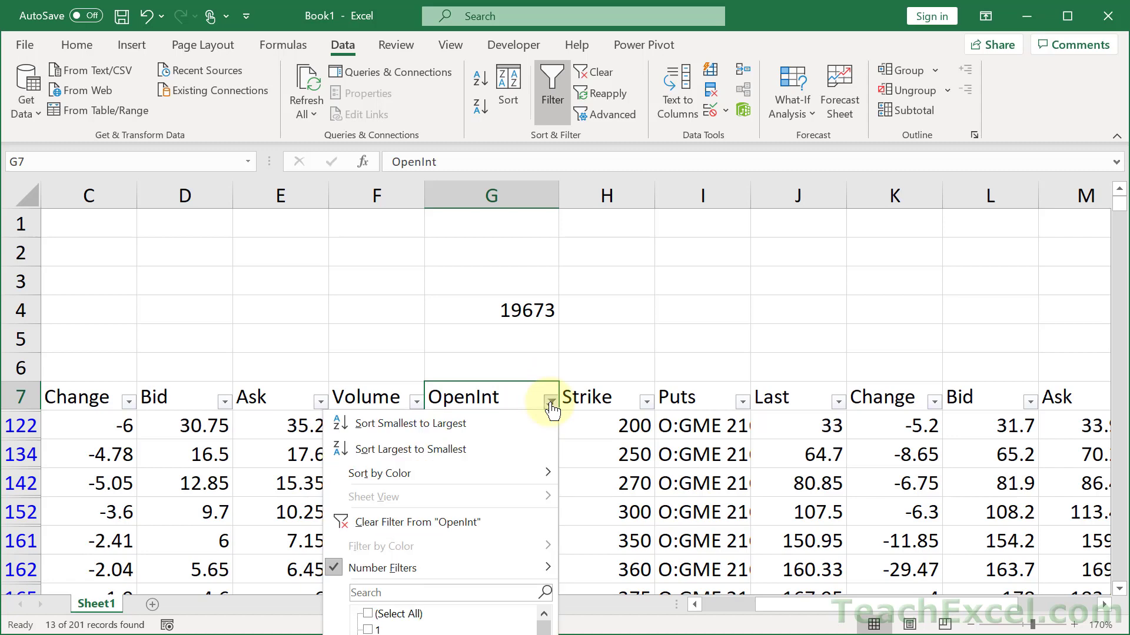
left_click(422, 529)
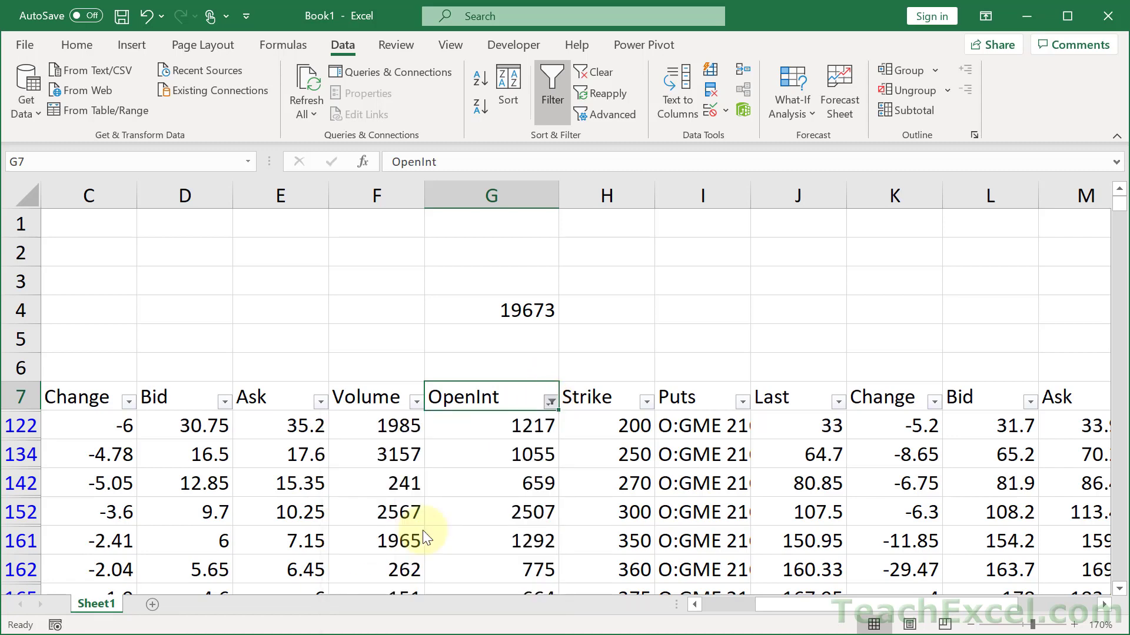
Compare the G4 subtotal with the sum of all unfiltered OpenInt values selected from G8 to G208
left_click(499, 319)
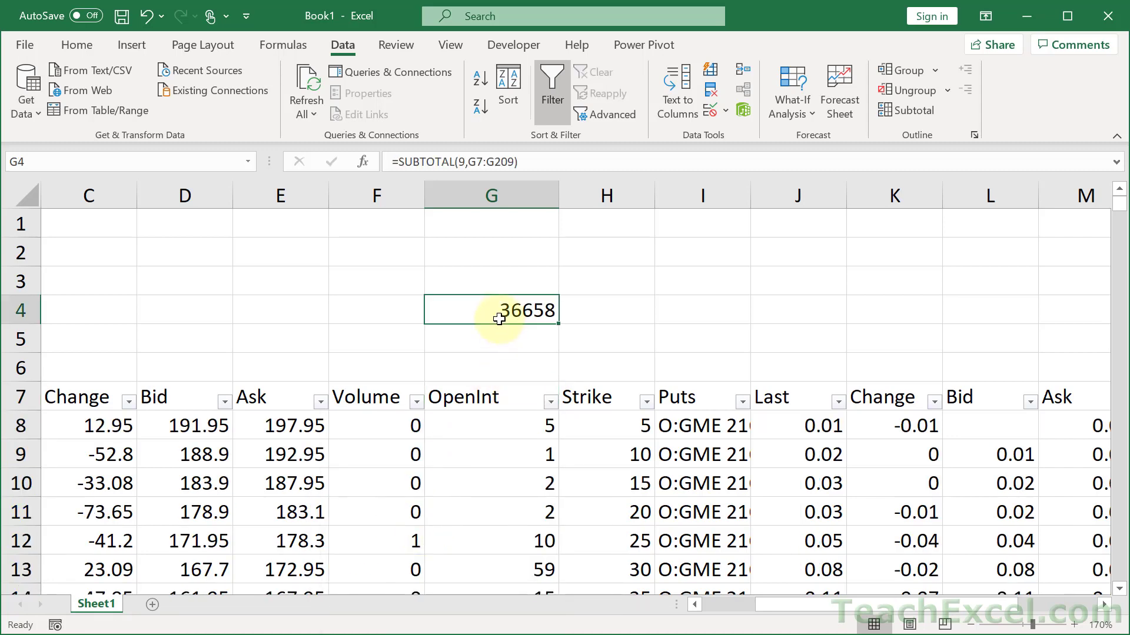
left_click(487, 427)
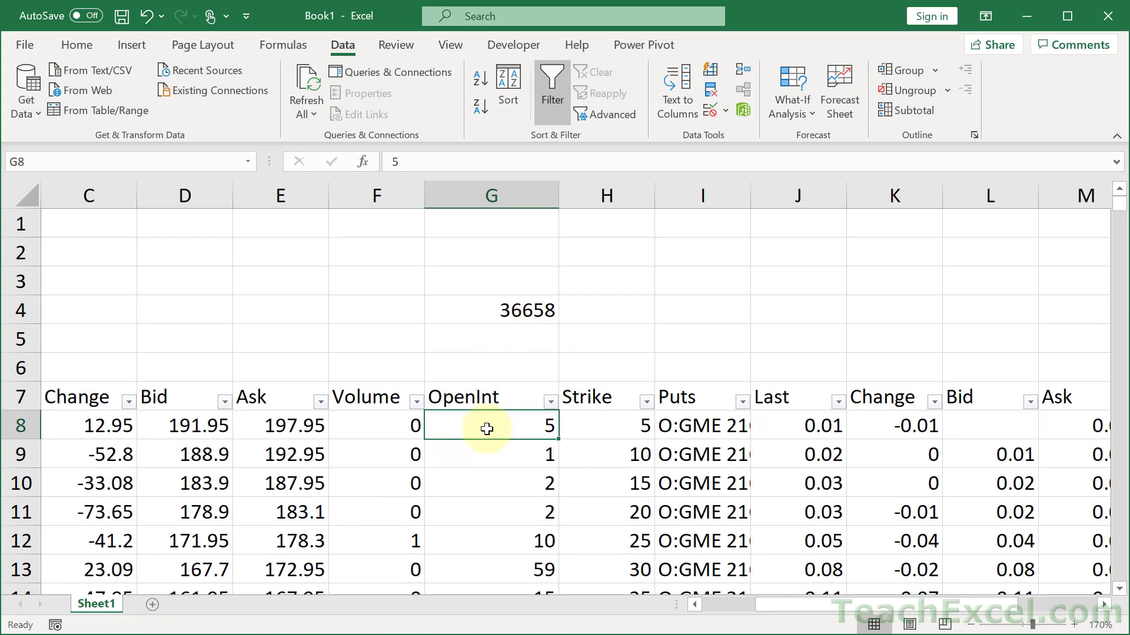
key("ctrl+shift+Down")
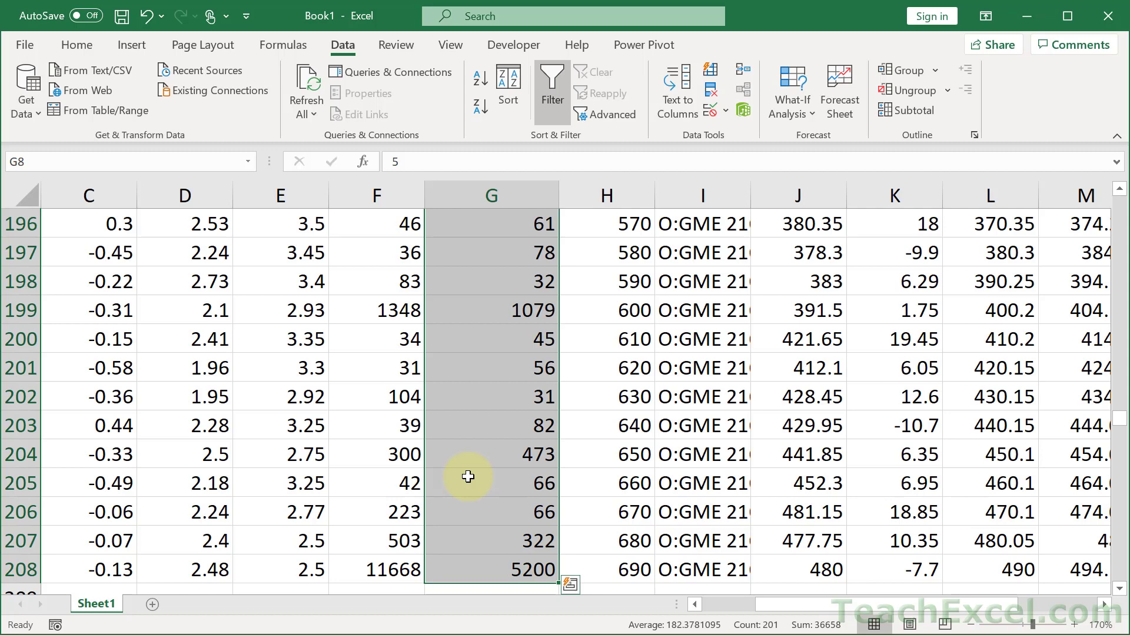
key("ctrl+Home")
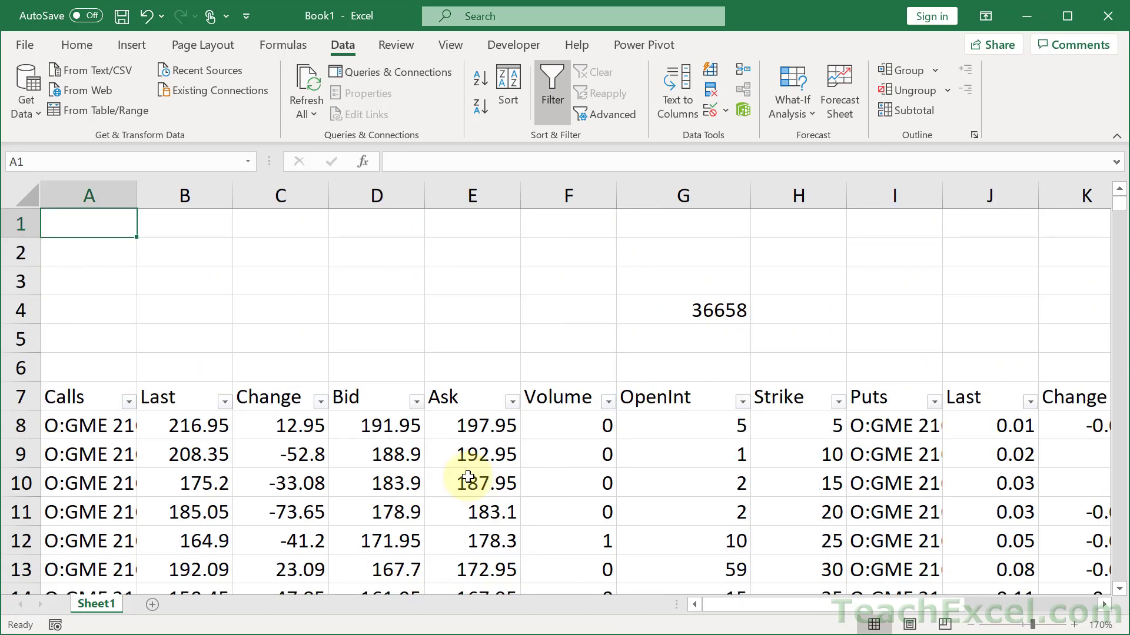
Inspect the function number and range arguments of the SUBTOTAL formula in G4
left_click(663, 303)
double_click(666, 304)
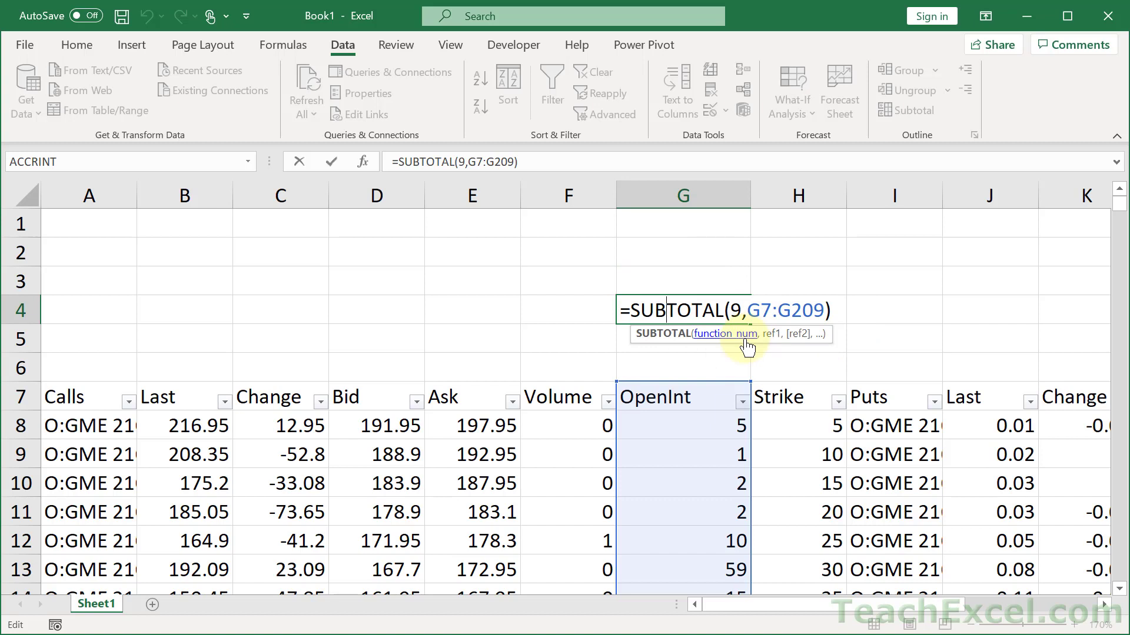
key("ctrl+Return")
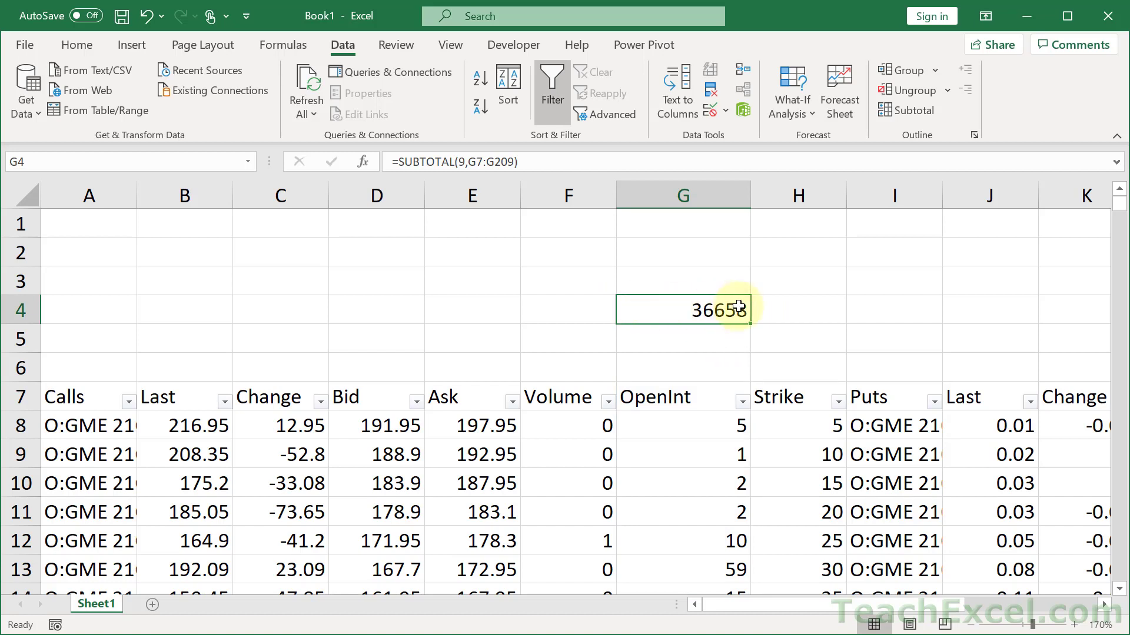
Begin an INDEX formula in G5 with the Strike values H8:H208 as its array
left_click(631, 336)
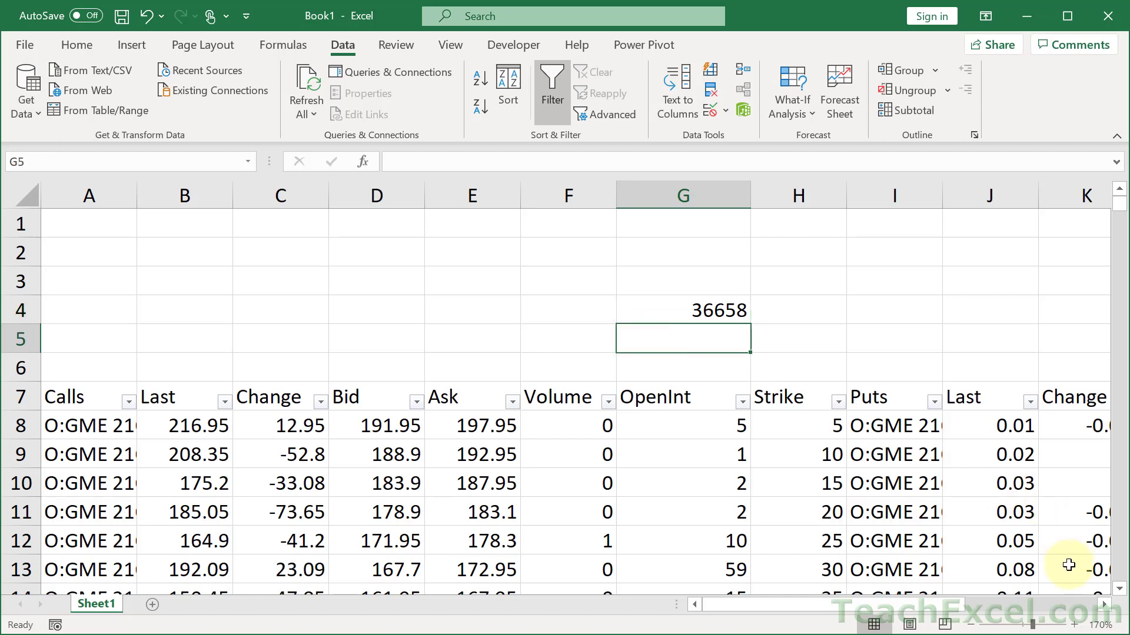
left_click(1109, 605)
left_click(1109, 604)
left_click(1108, 604)
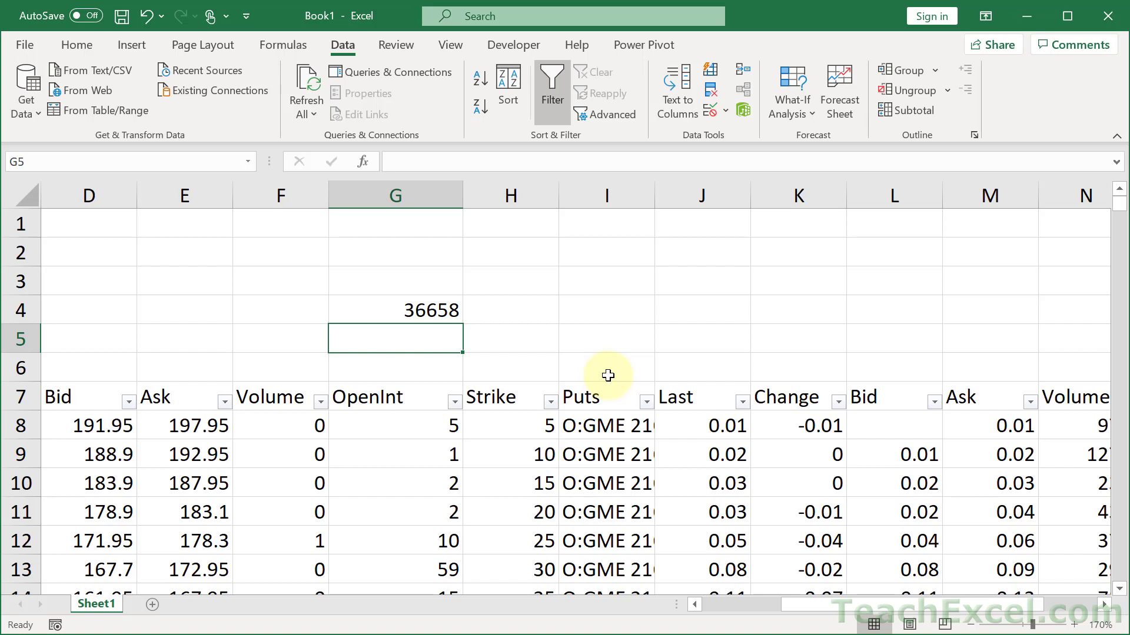
type("=")
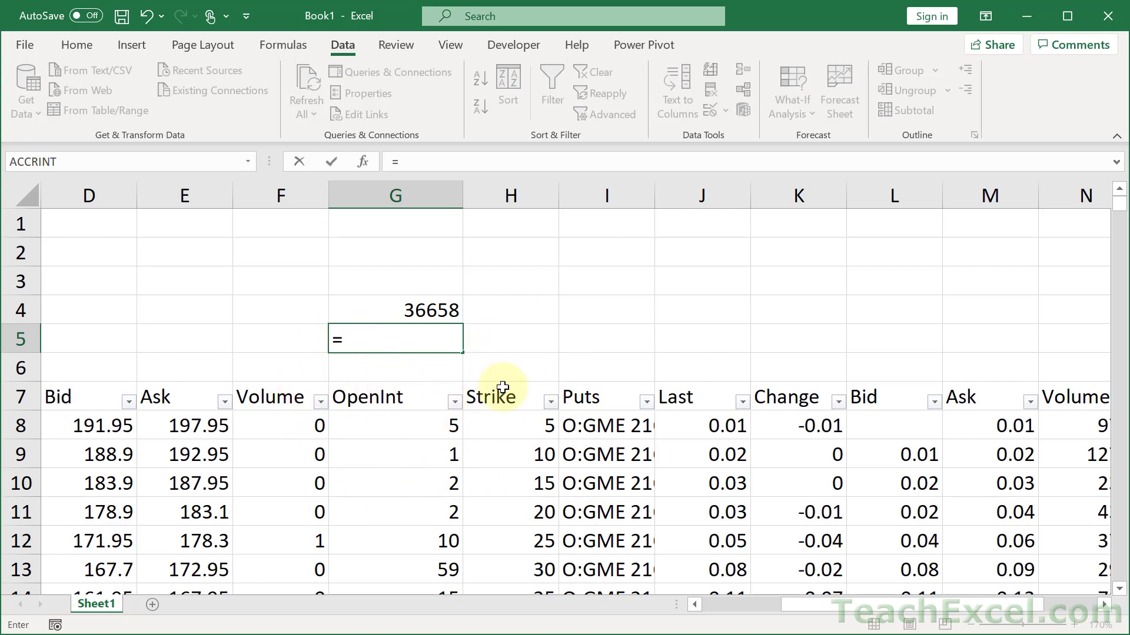
type("inde")
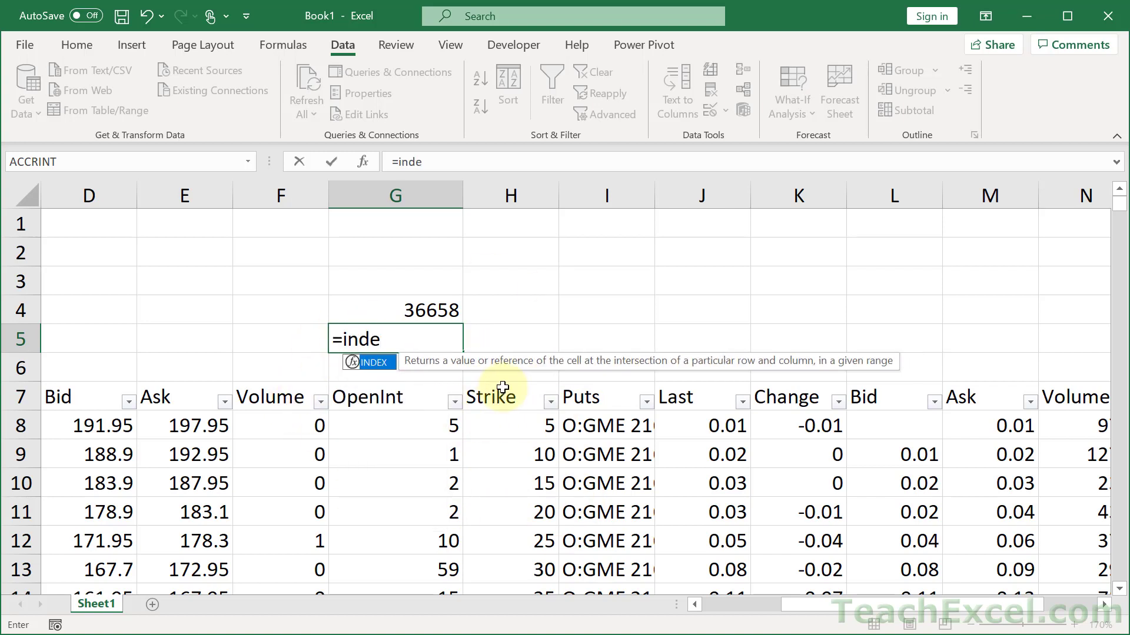
key("Tab")
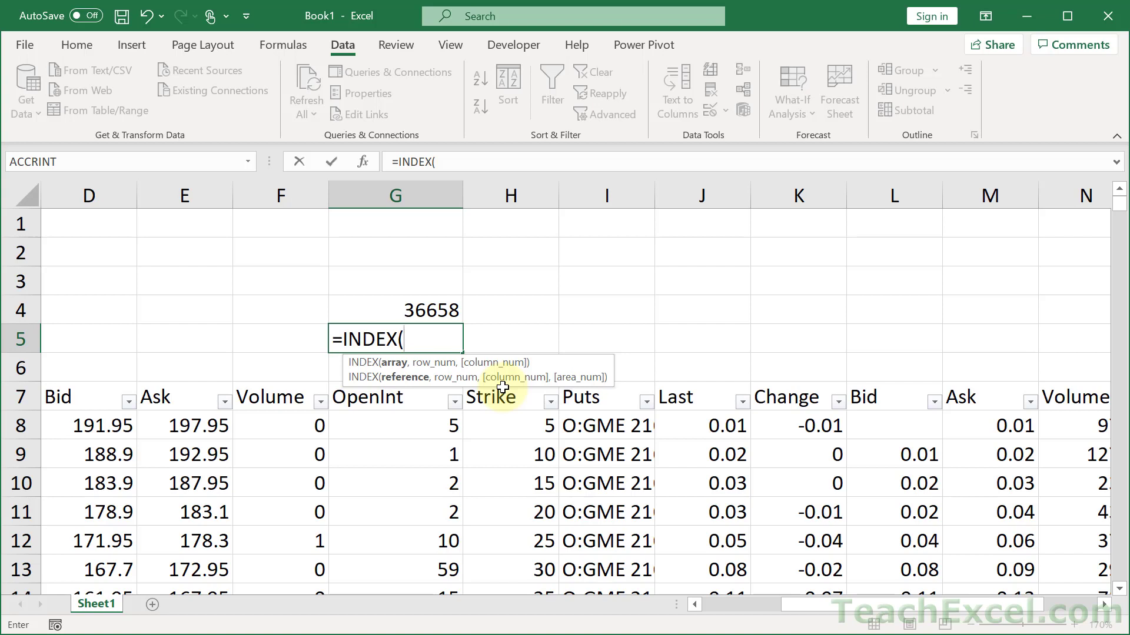
left_click(504, 427)
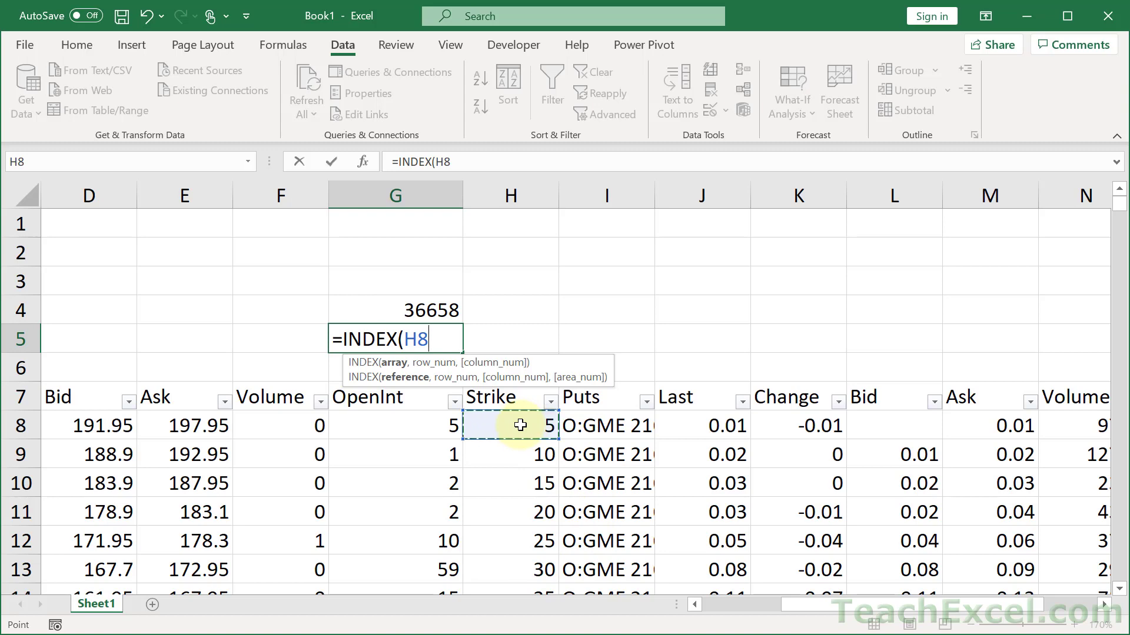
key("ctrl+shift+Down")
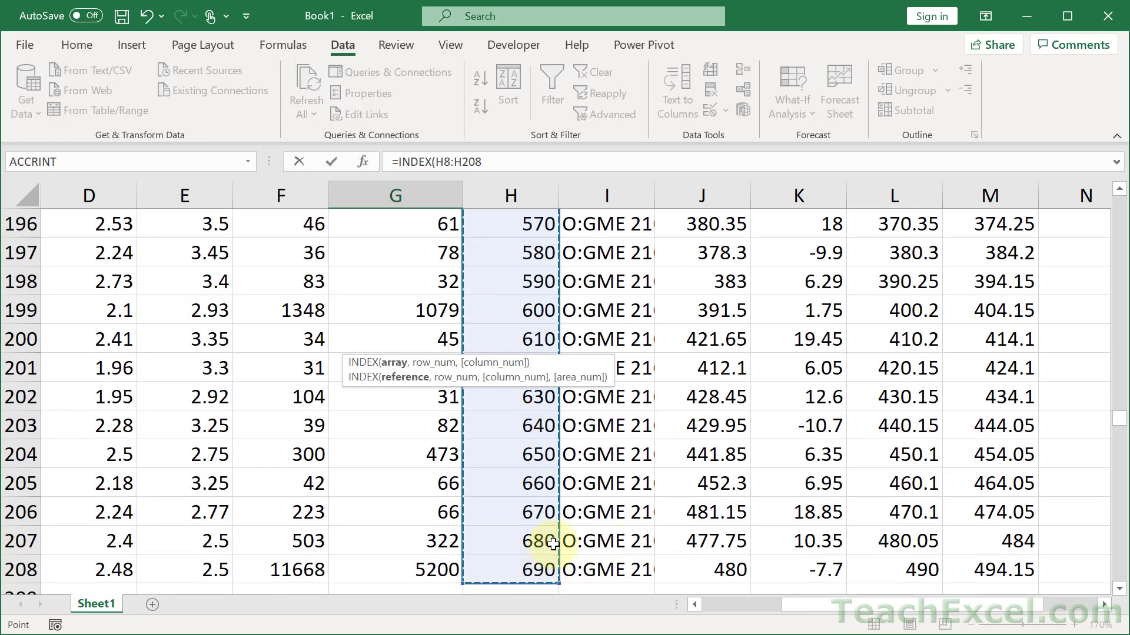
type(",")
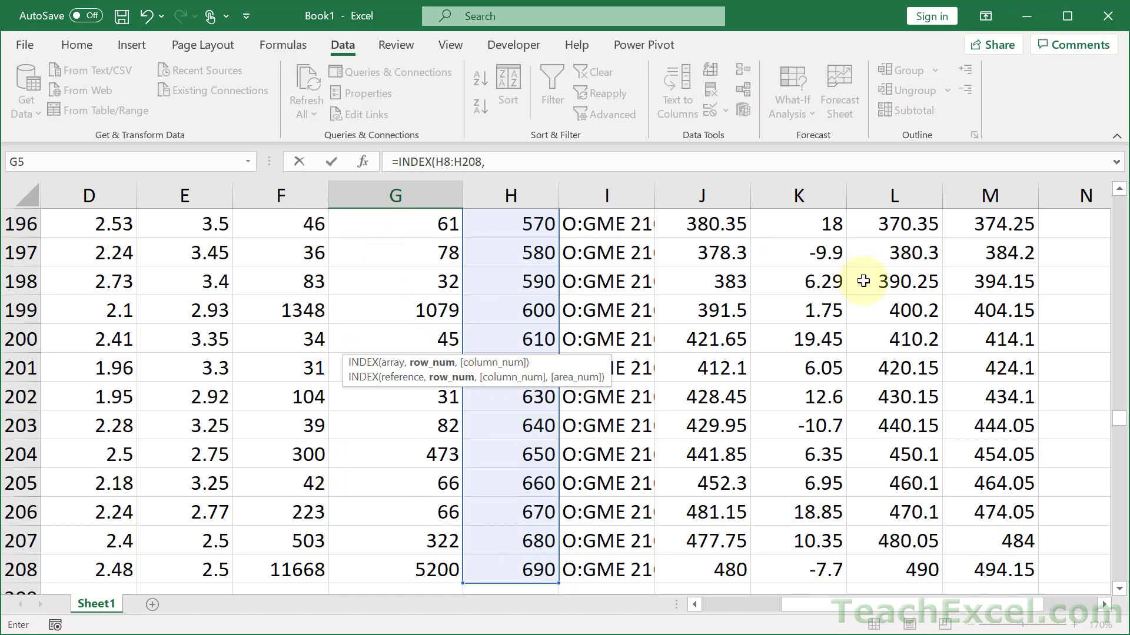
left_click_drag(1119, 419, 1122, 200)
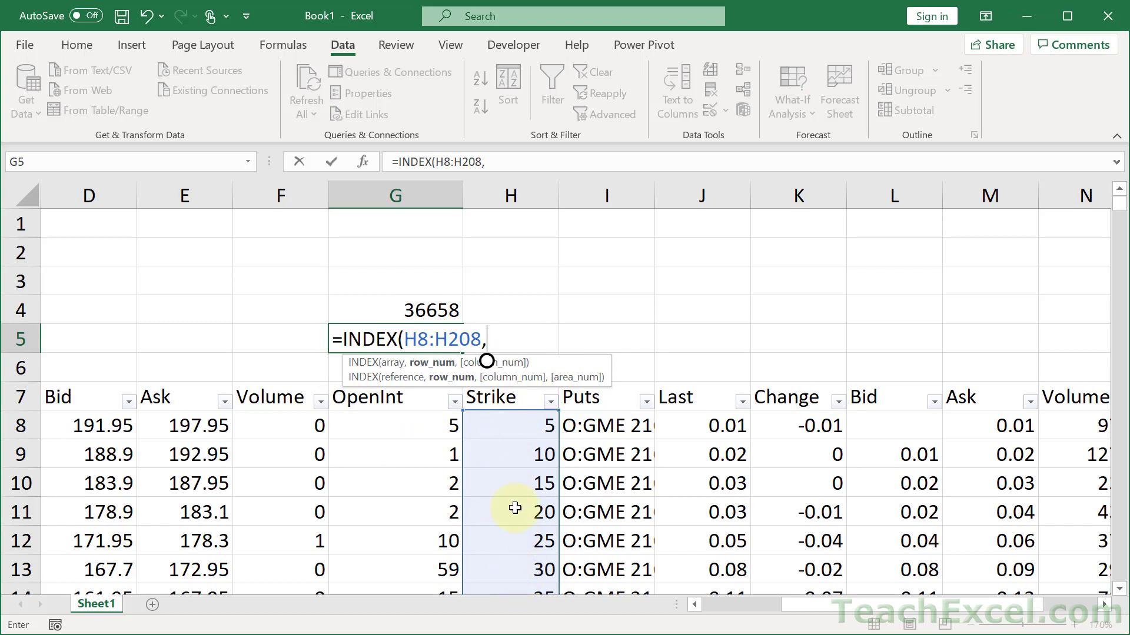
Nest a MATCH function as the INDEX row number, with LARGE(G8:G208,1) on the OpenInt column as its lookup value
type("match")
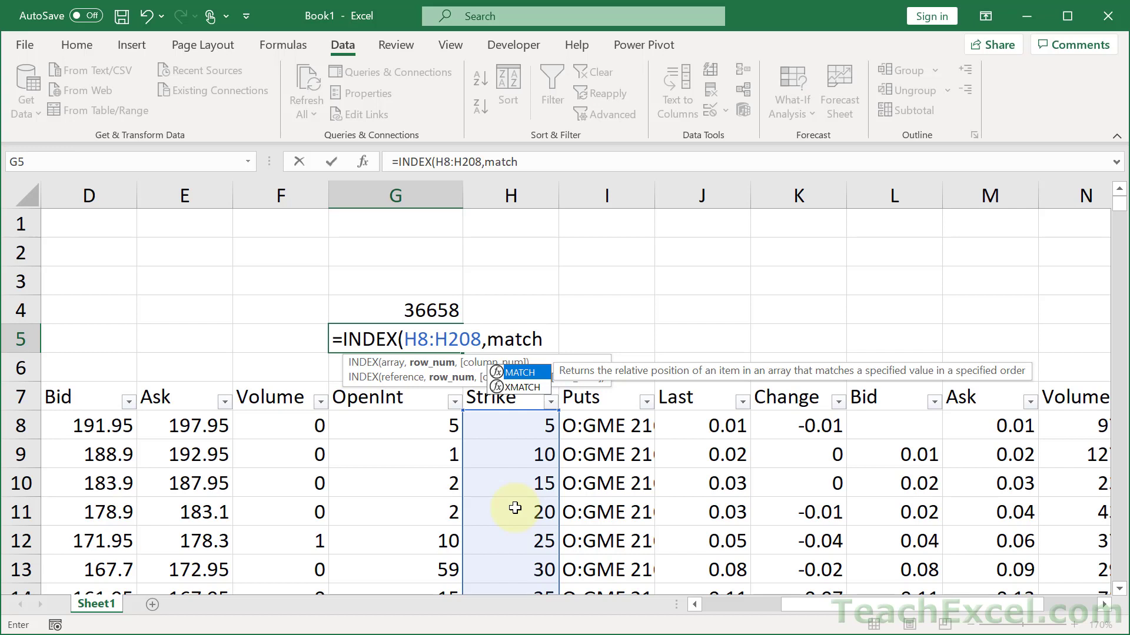
key("Tab")
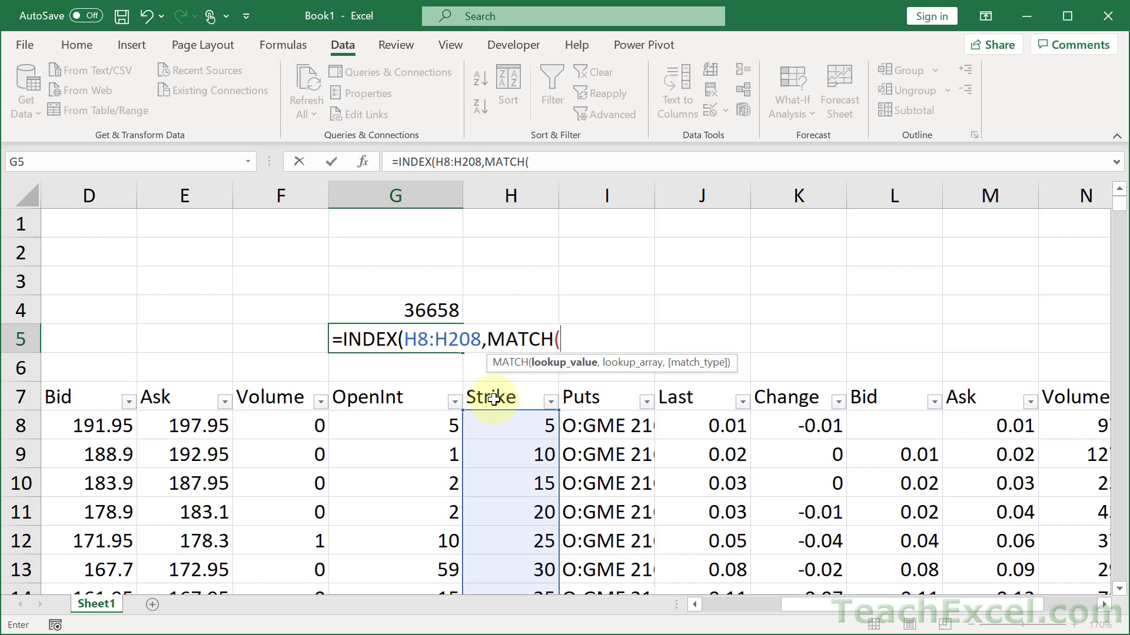
type("large")
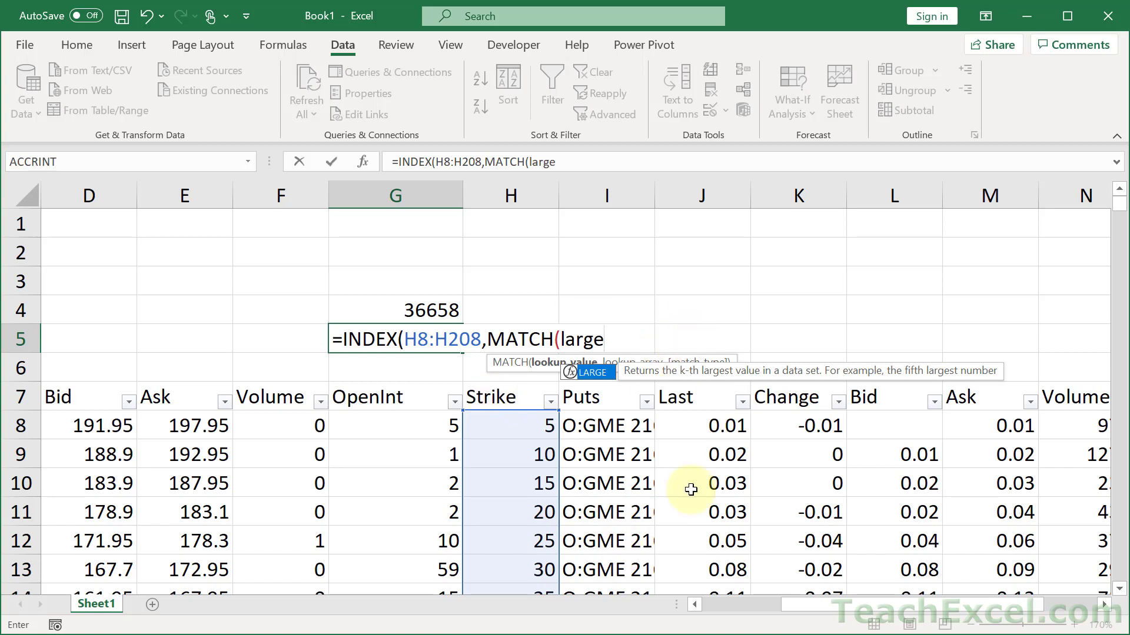
key("Tab")
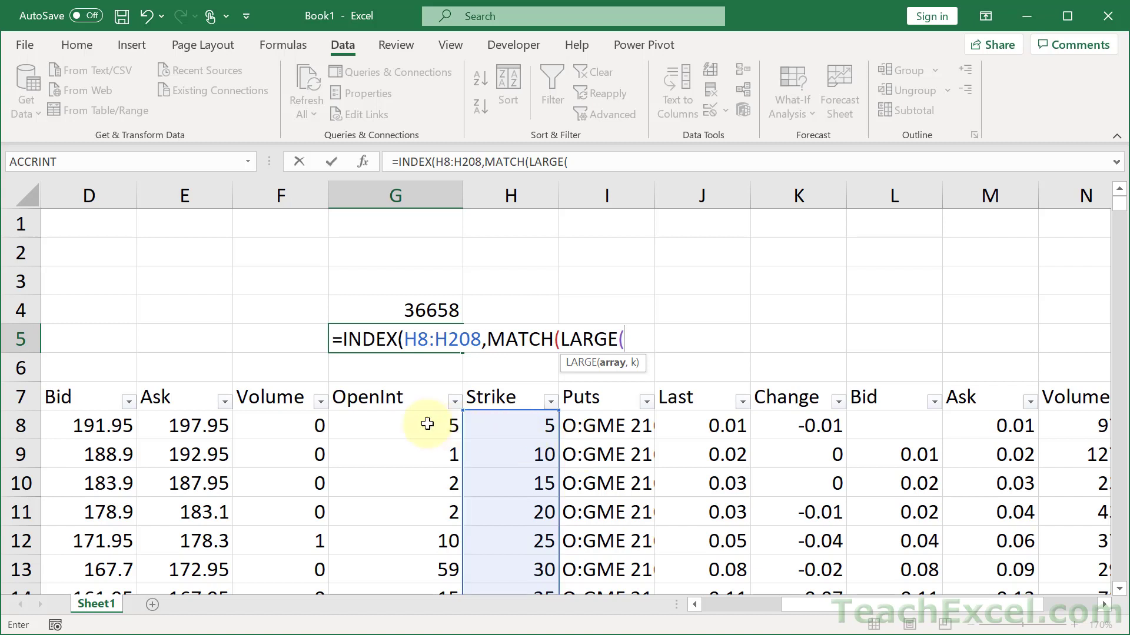
left_click(410, 420)
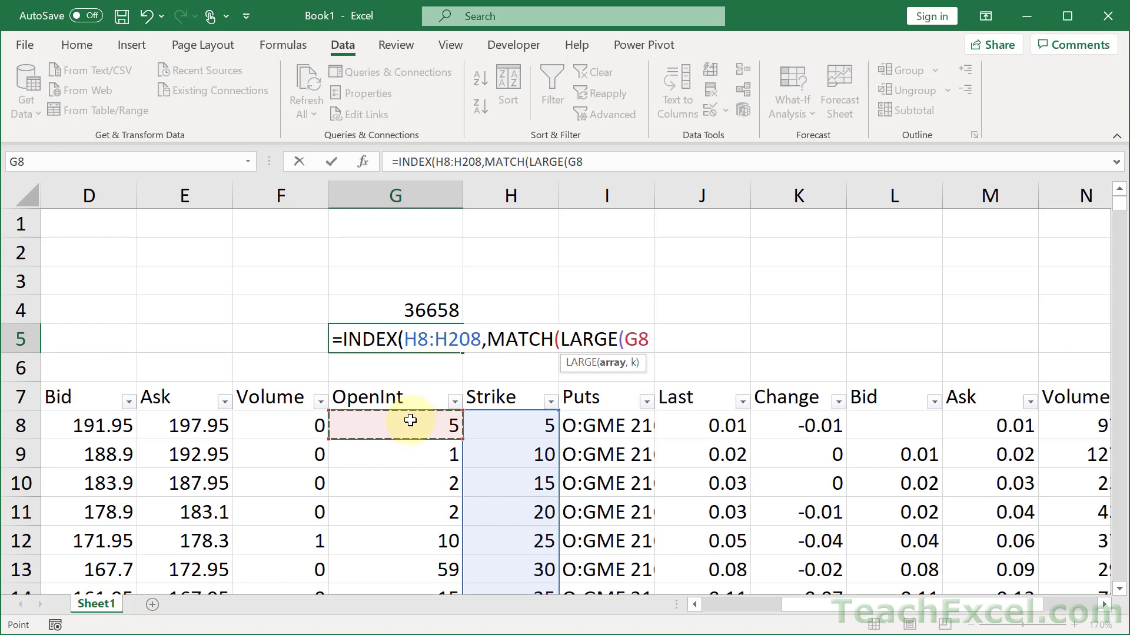
key("ctrl+shift+Down")
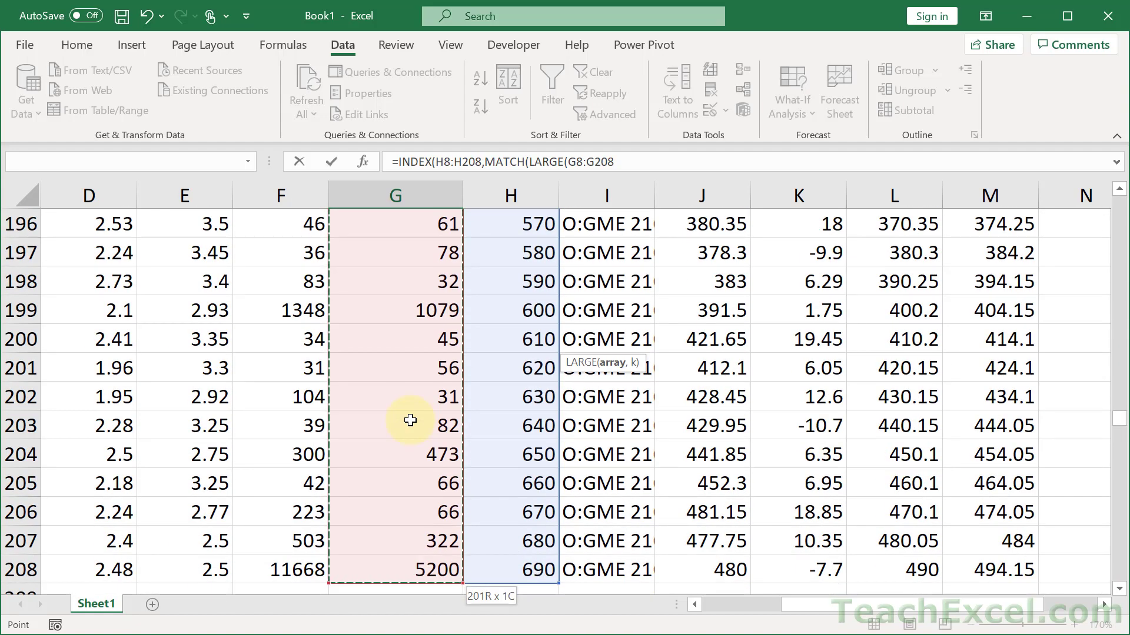
type(",")
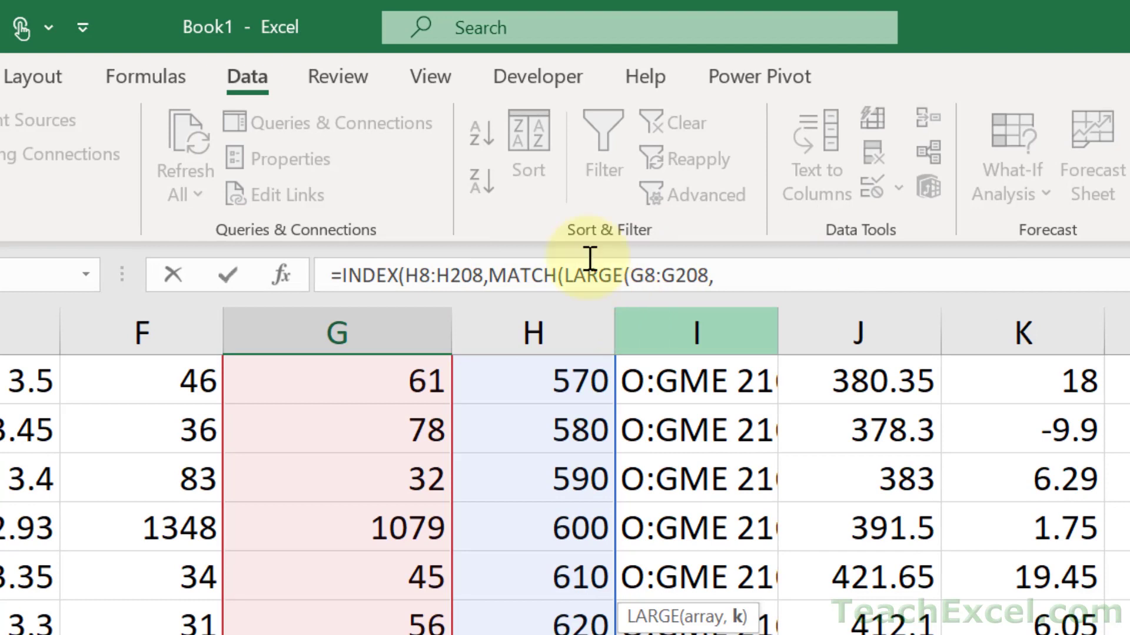
left_click(759, 276)
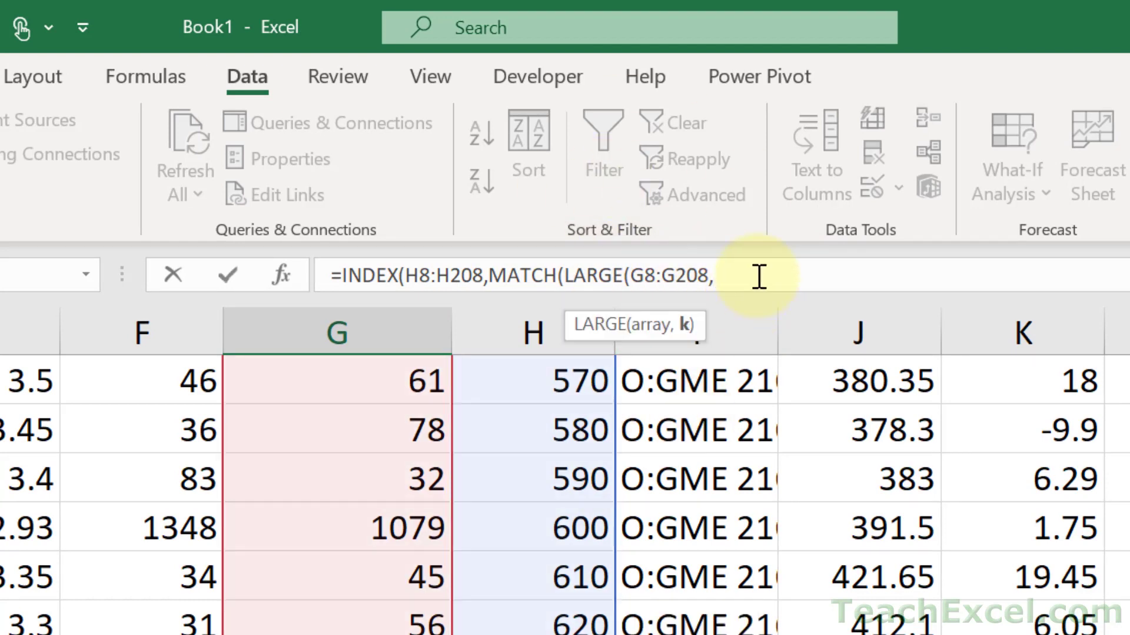
type("1")
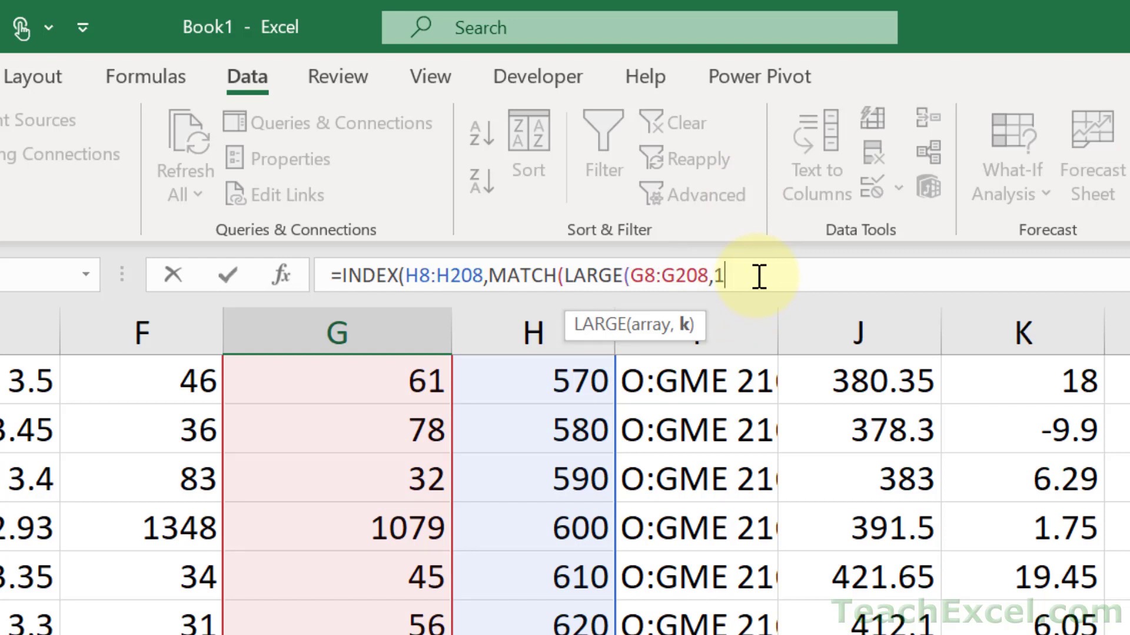
type(")")
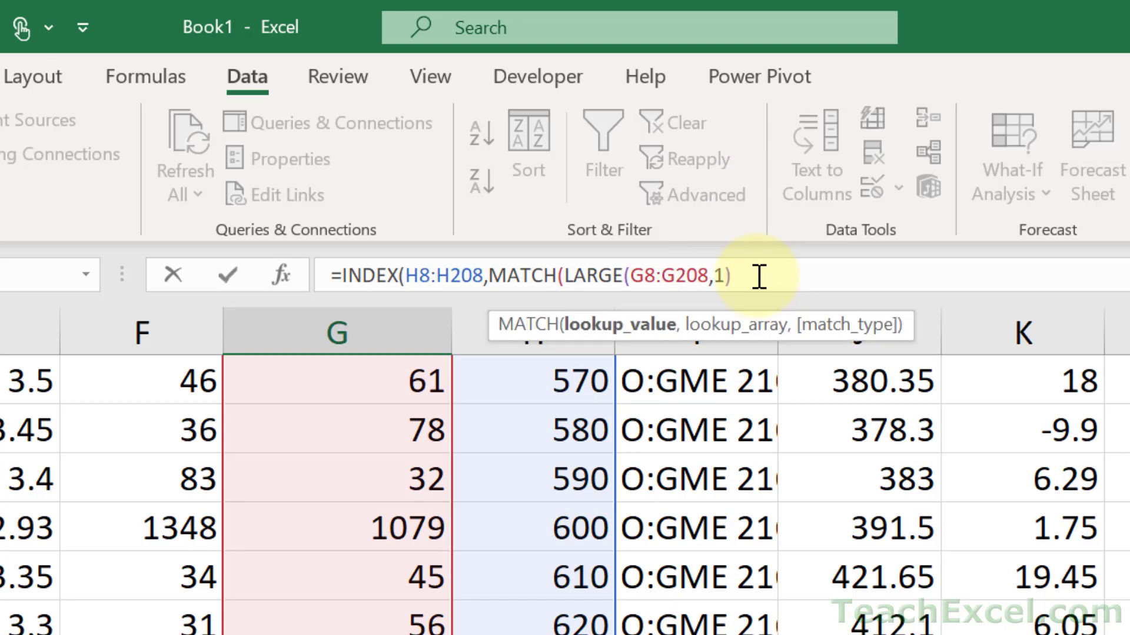
Complete the G5 formula with G8:G208 as the MATCH lookup array and 0 for an exact match, and review it
type(",")
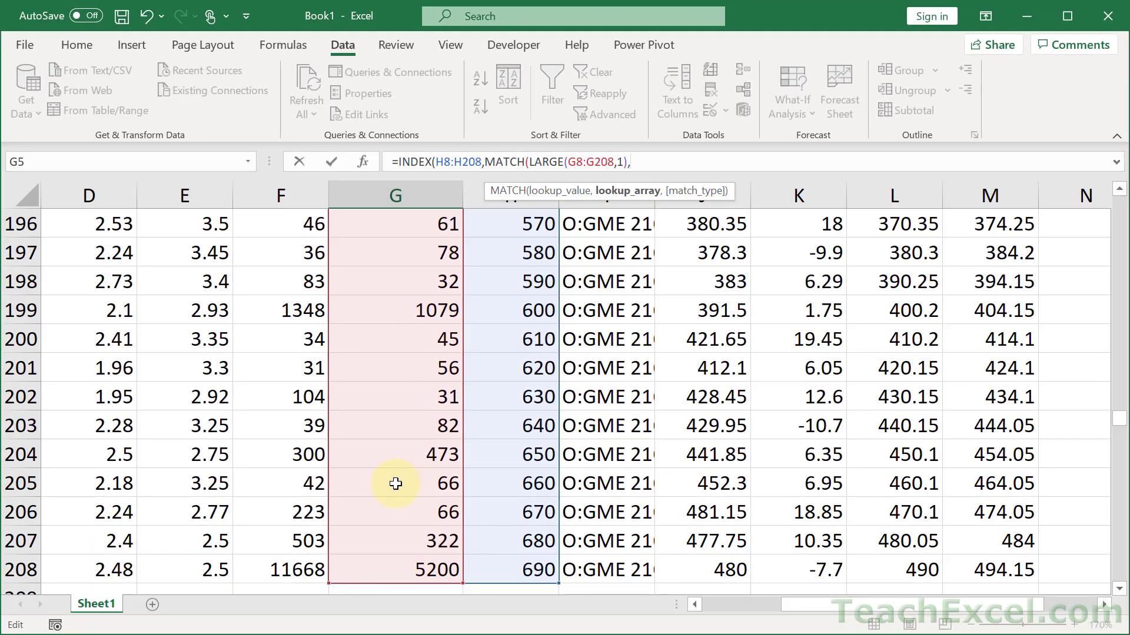
left_click(380, 565)
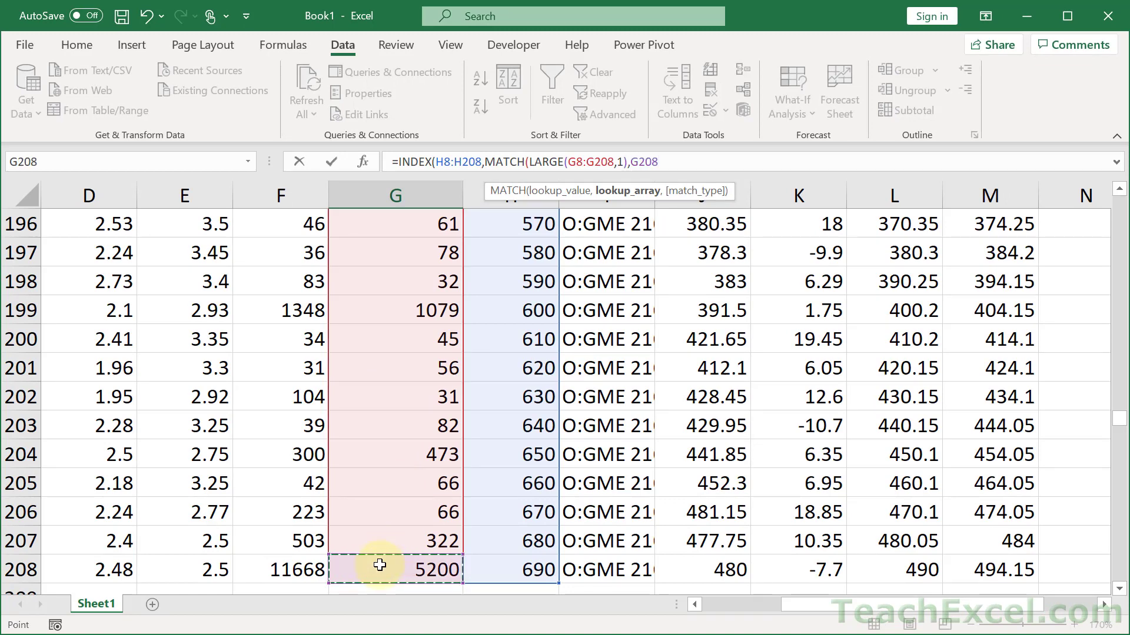
key("ctrl+shift+Up")
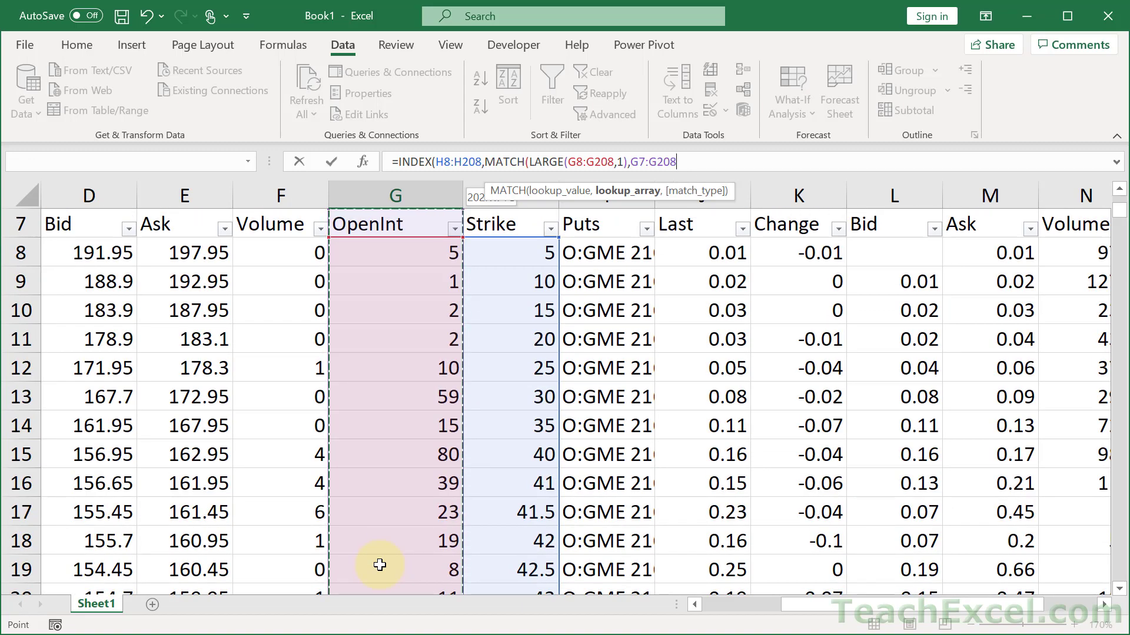
key("shift+Down")
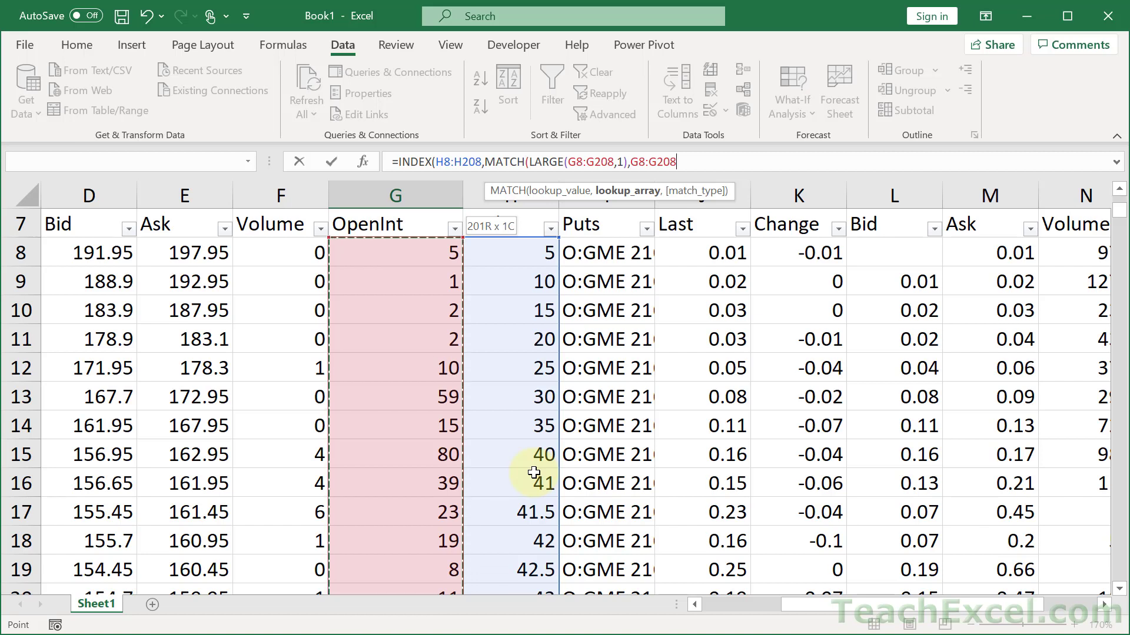
type(",")
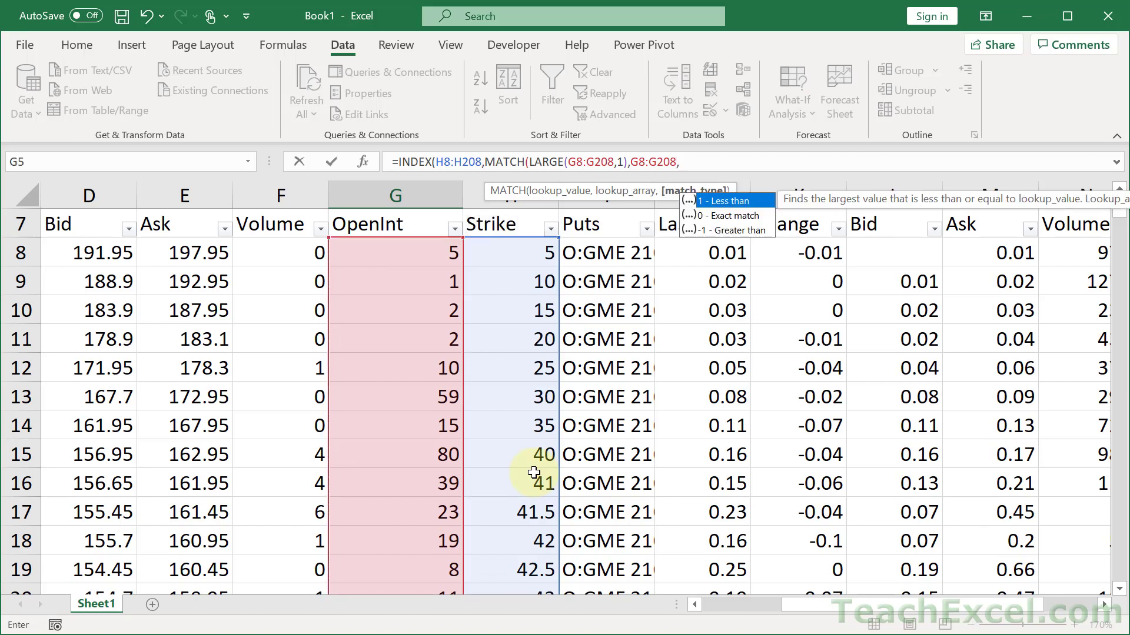
type("0)")
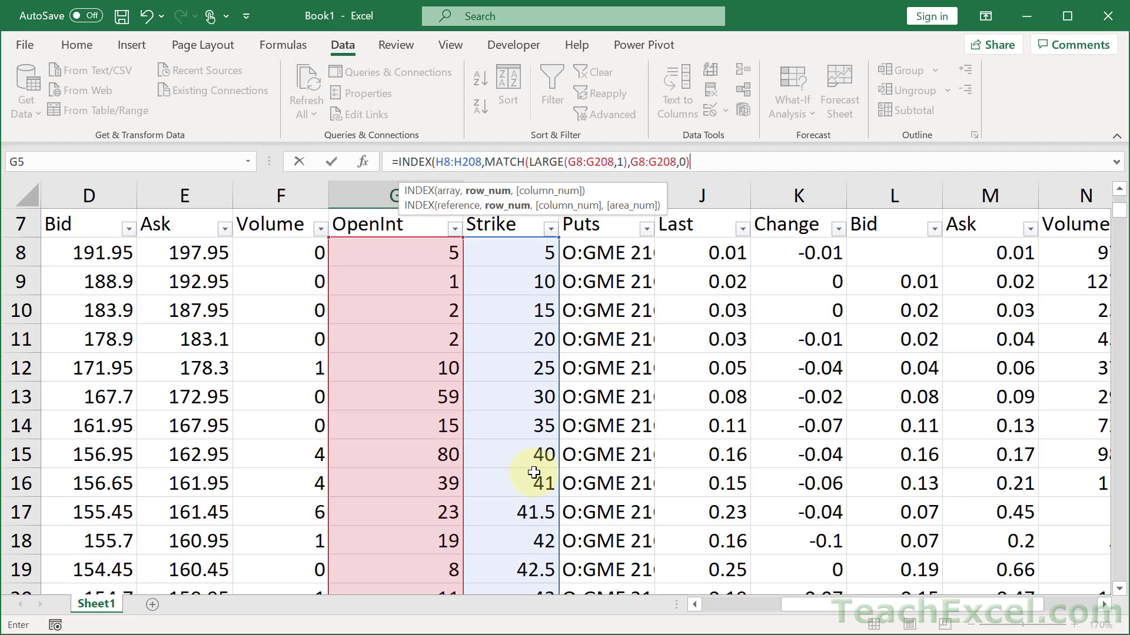
type(")")
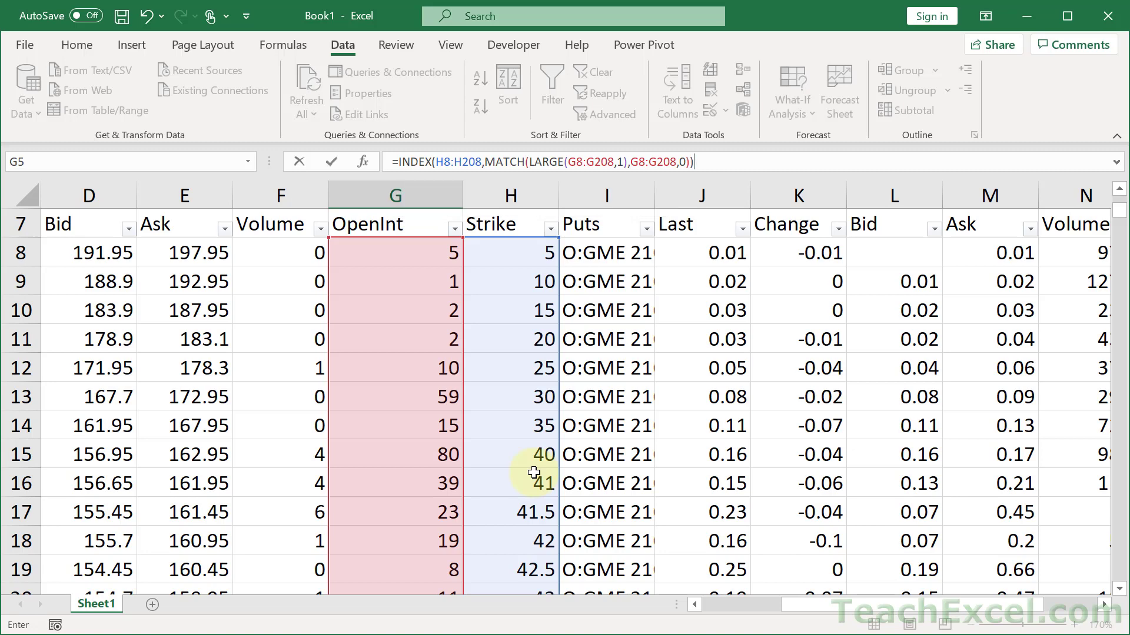
key("Return")
scroll(534, 473, "up", 2)
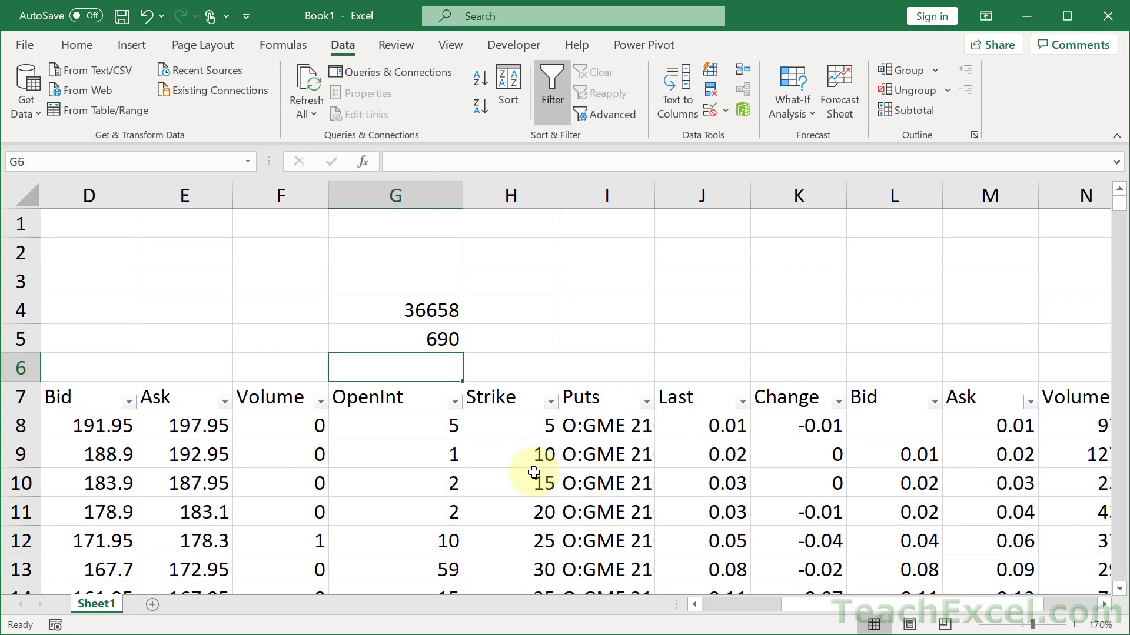
left_click(373, 331)
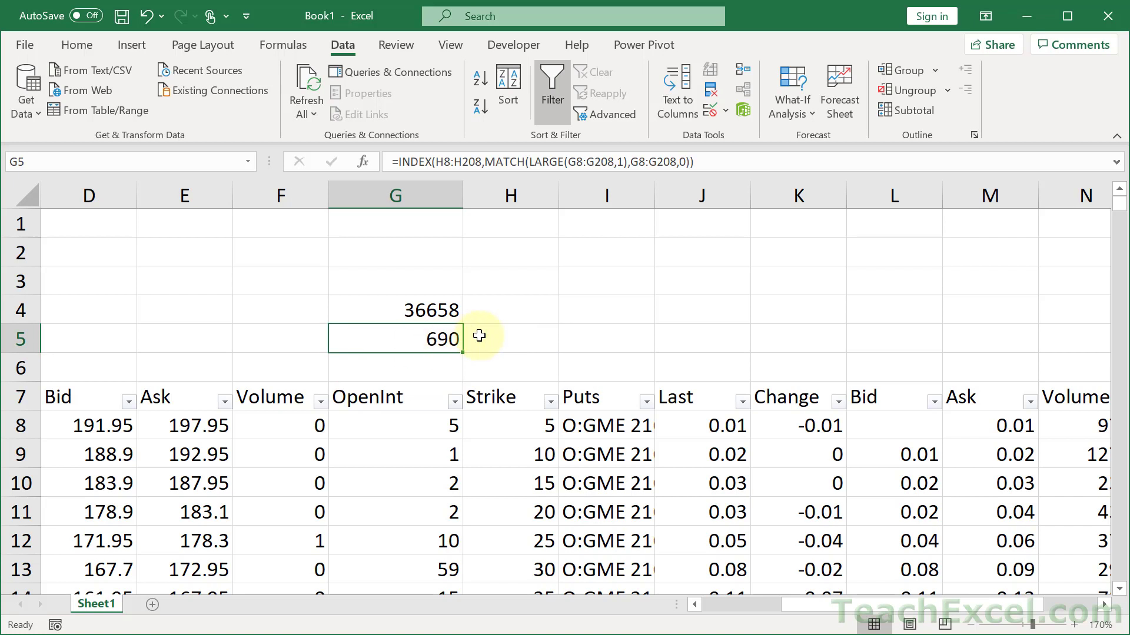
left_click(274, 340)
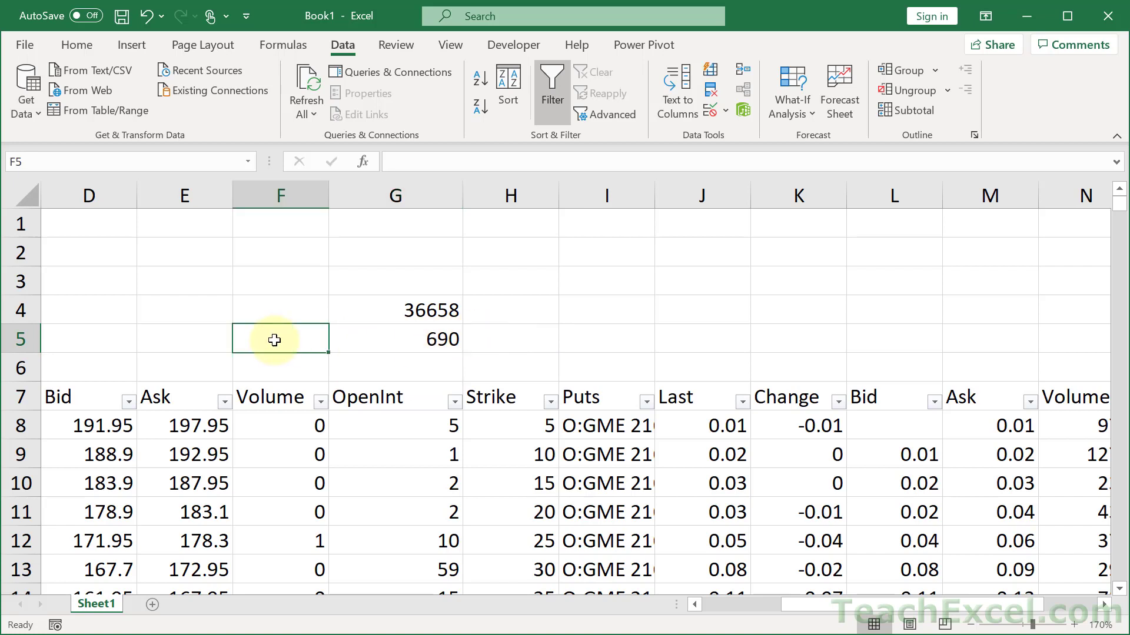
In the G5 formula, replace the fixed k argument of LARGE with a reference to cell F5
left_click(399, 342)
double_click(400, 342)
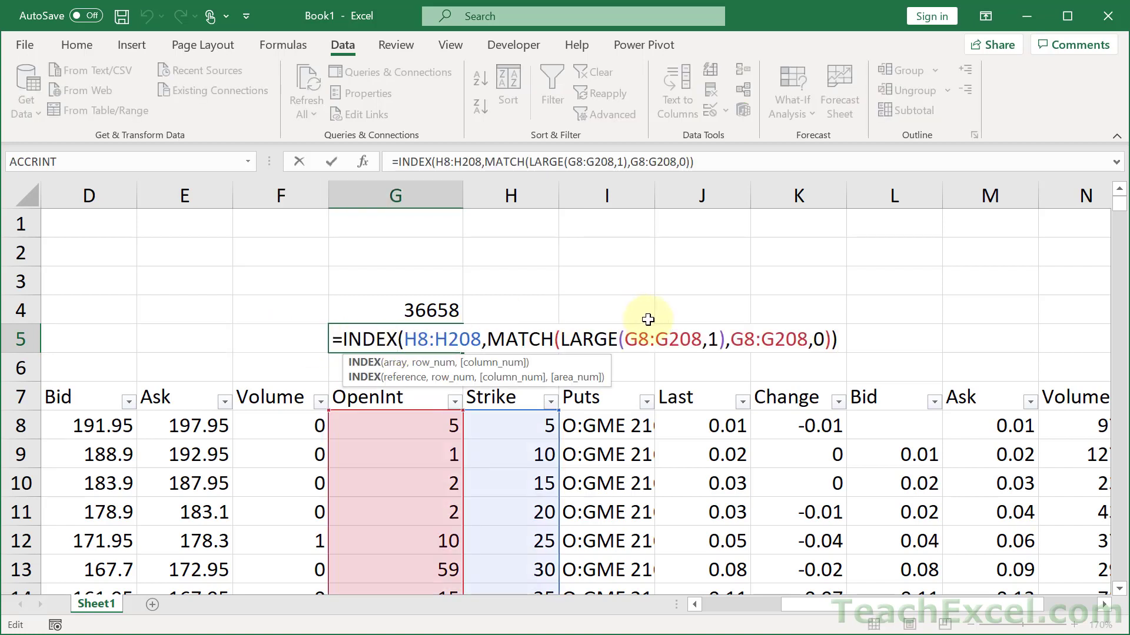
left_click(718, 340)
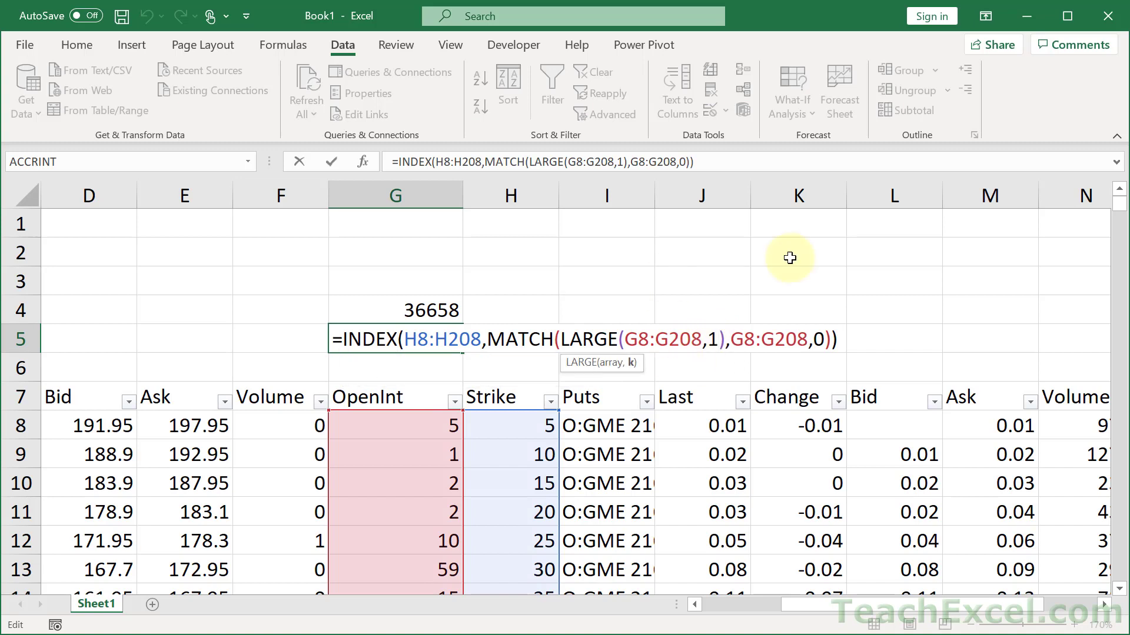
key("BackSpace")
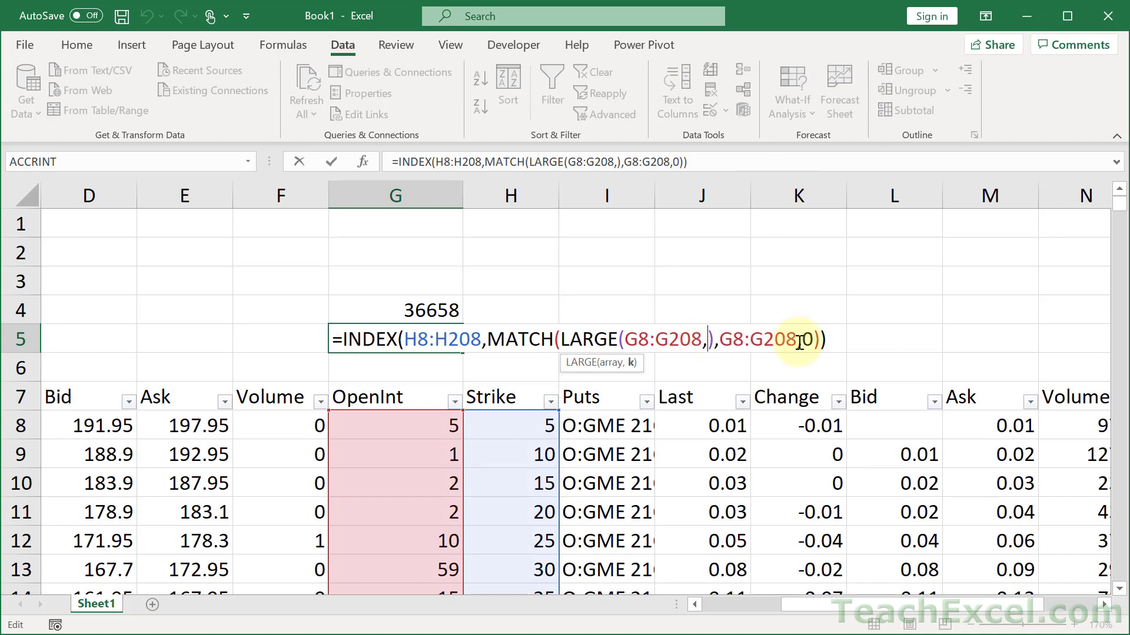
left_click(275, 333)
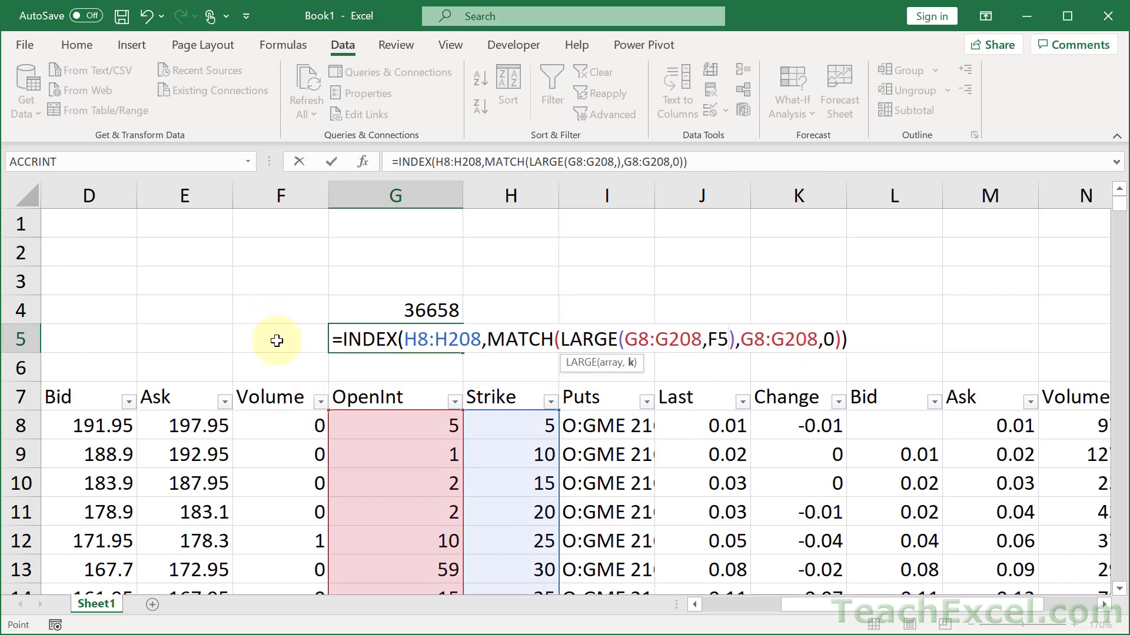
key("Return")
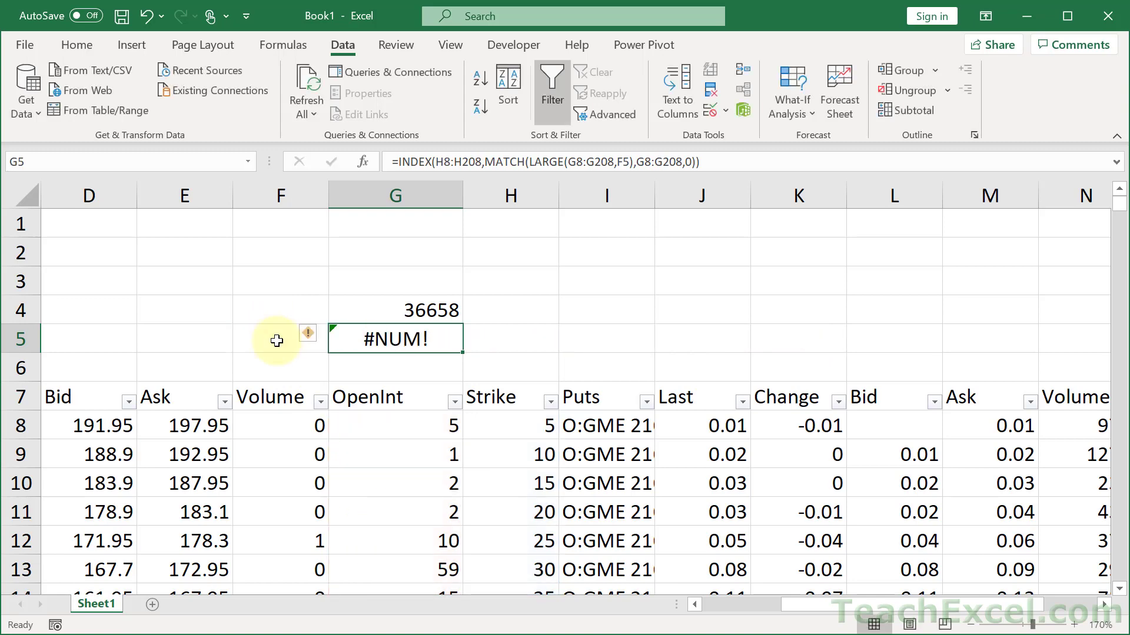
Enter 1 as the OpenInt rank in F5, and replace it with 2 to look up the second-largest
left_click(277, 341)
type("1")
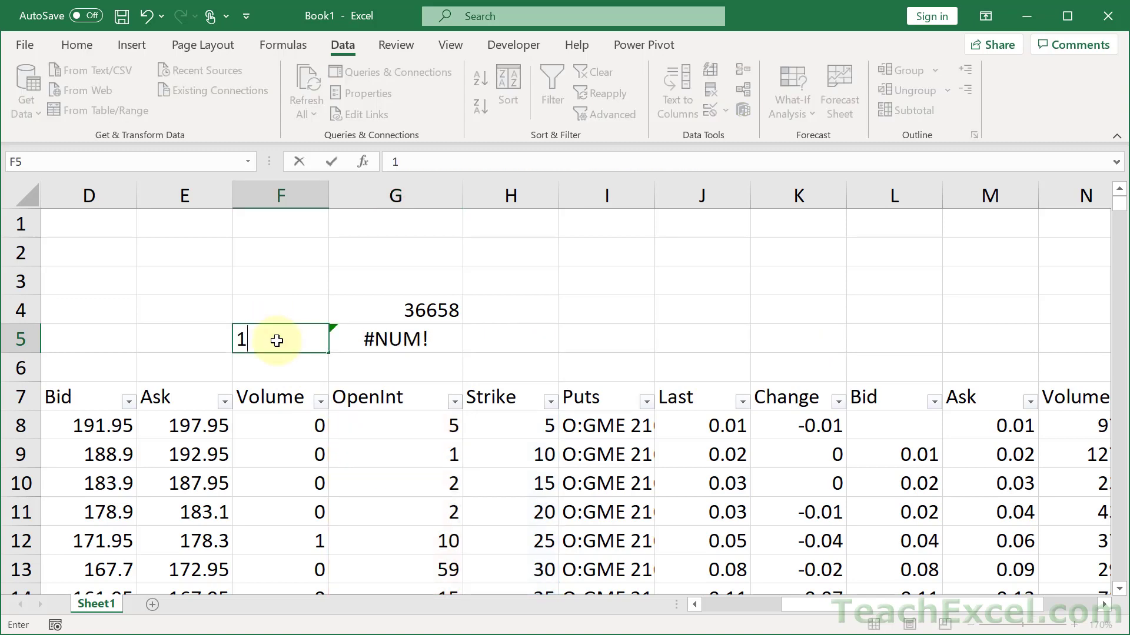
key("ctrl+Return")
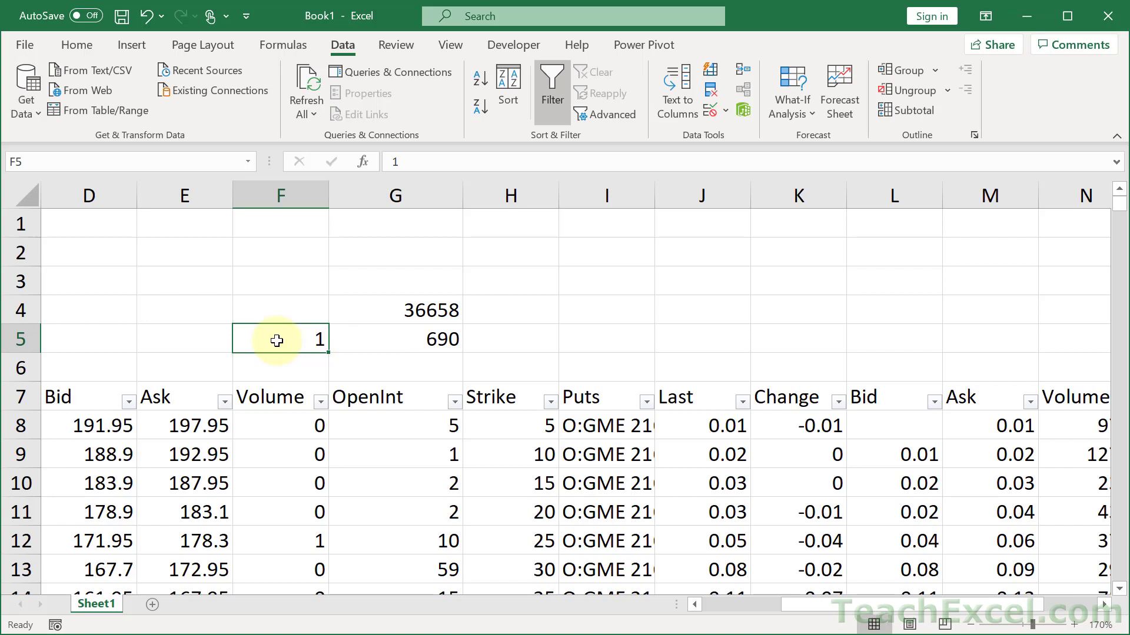
type("2")
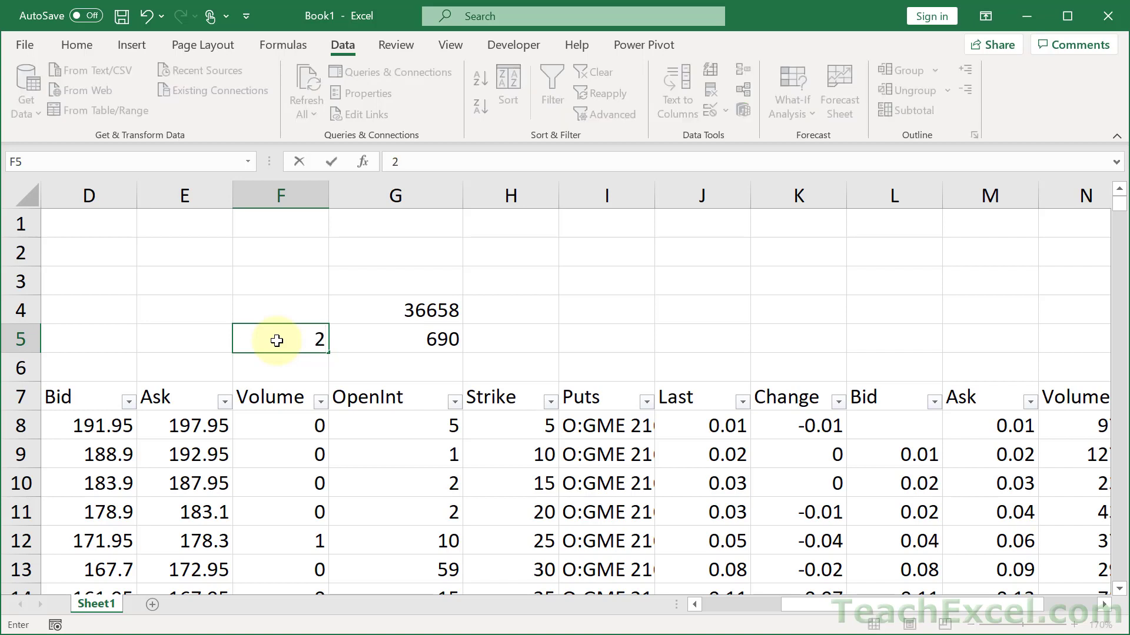
key("ctrl+Return")
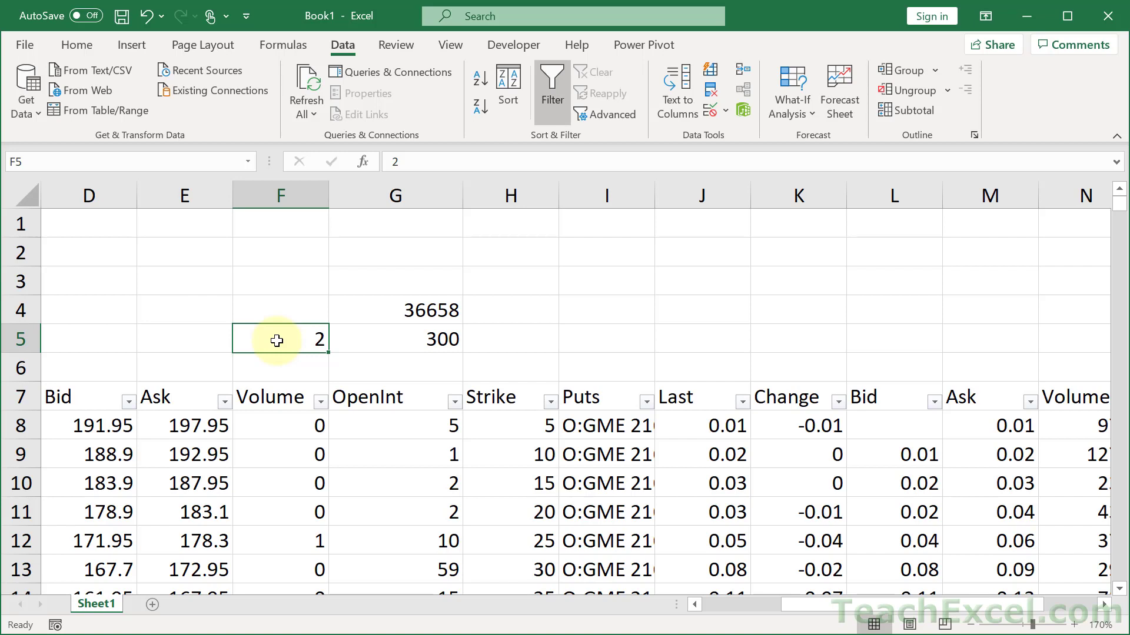
Review the INDEX array and the LARGE array ranges in the G5 formula without changing it
double_click(363, 345)
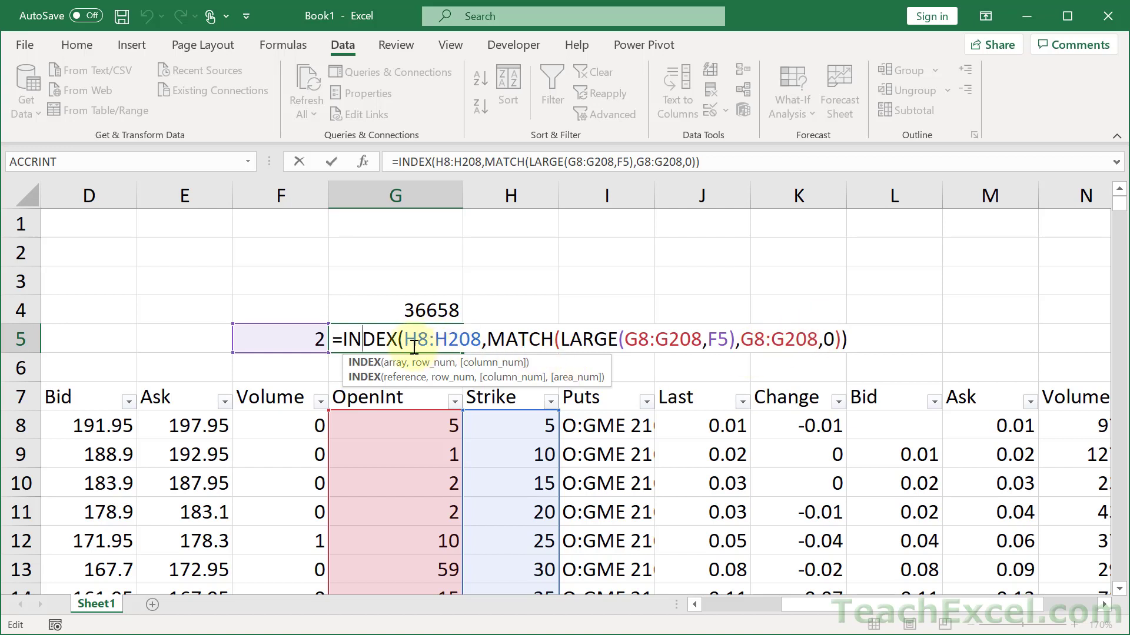
left_click_drag(404, 339, 481, 340)
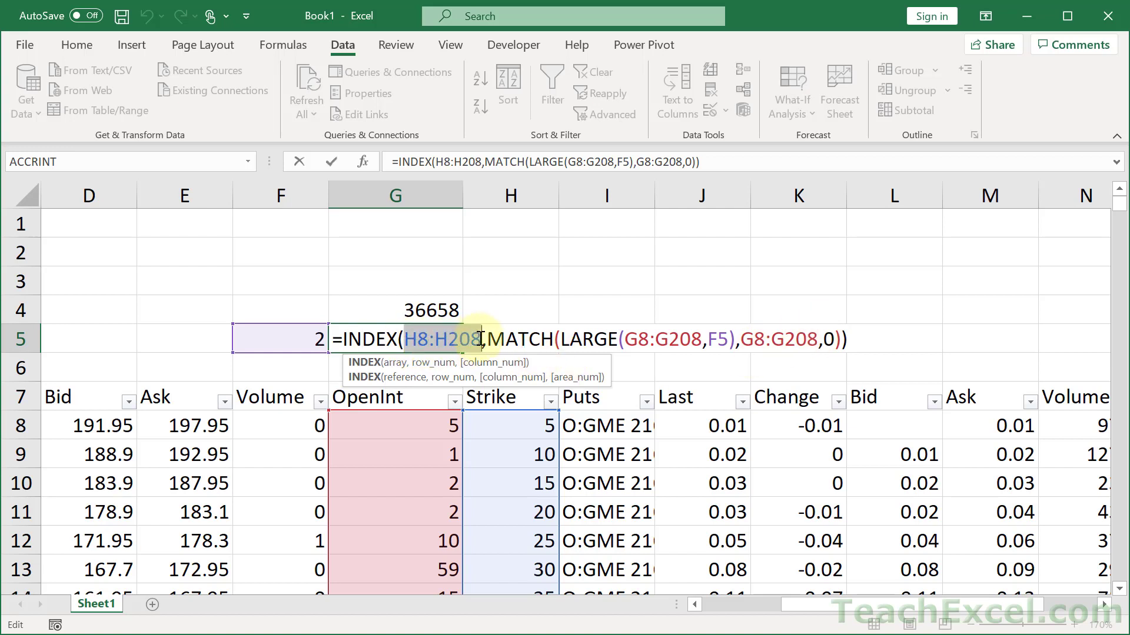
left_click_drag(625, 340, 702, 340)
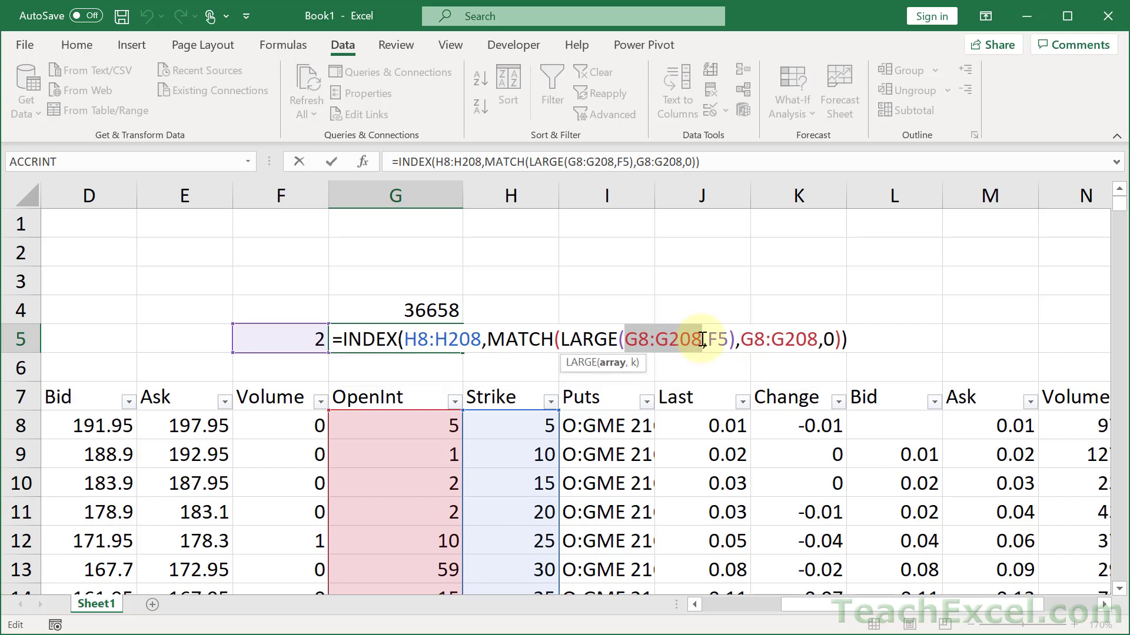
key("Escape")
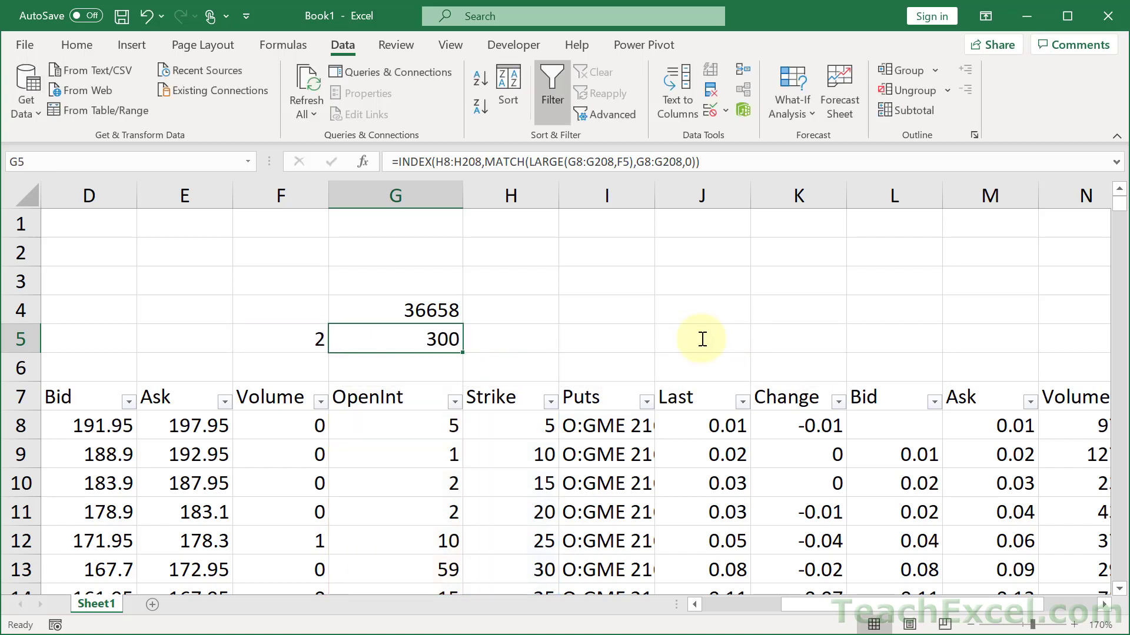
left_click(282, 283)
left_click(283, 300)
left_click(277, 339)
left_click(277, 358)
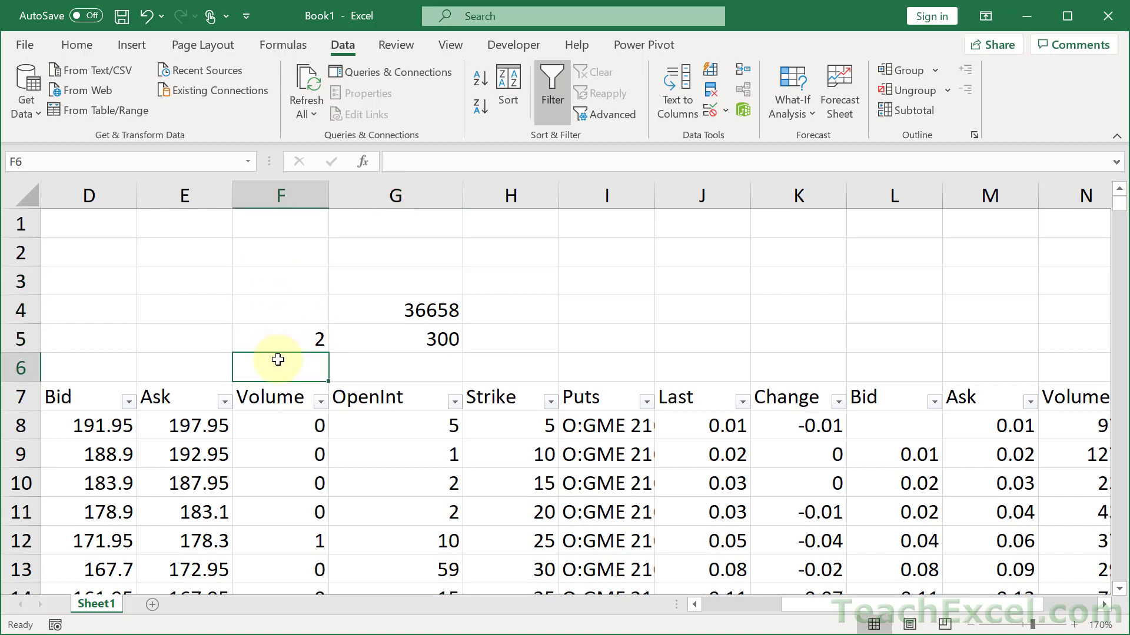
left_click(408, 336)
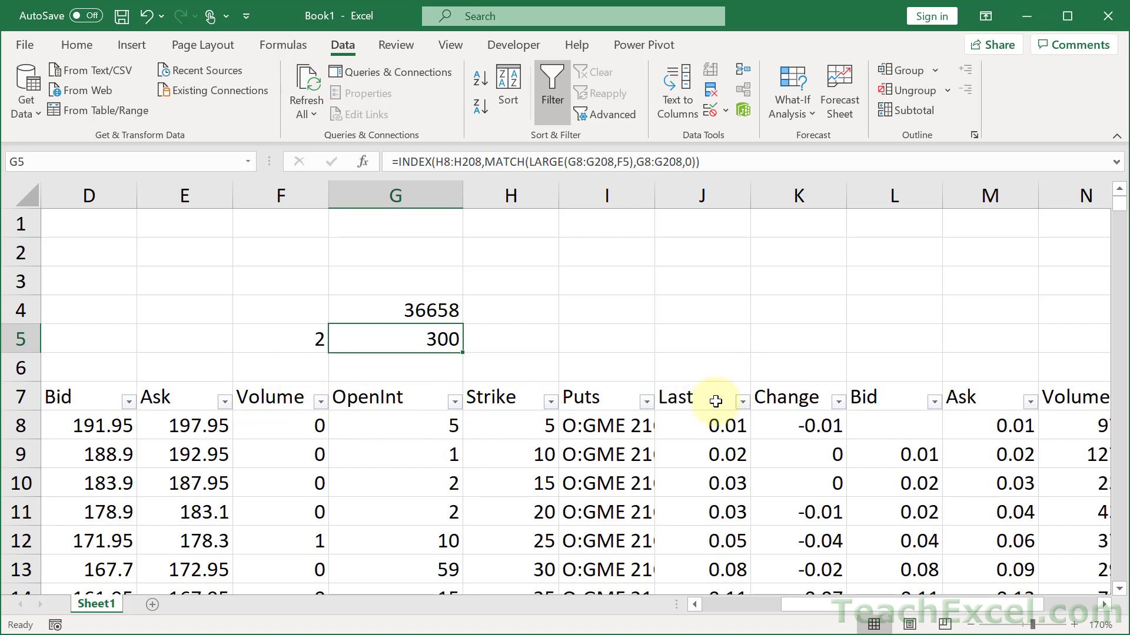
Turn off the filter on the options data
double_click(969, 627)
left_click(969, 628)
left_click(969, 627)
left_click(969, 627)
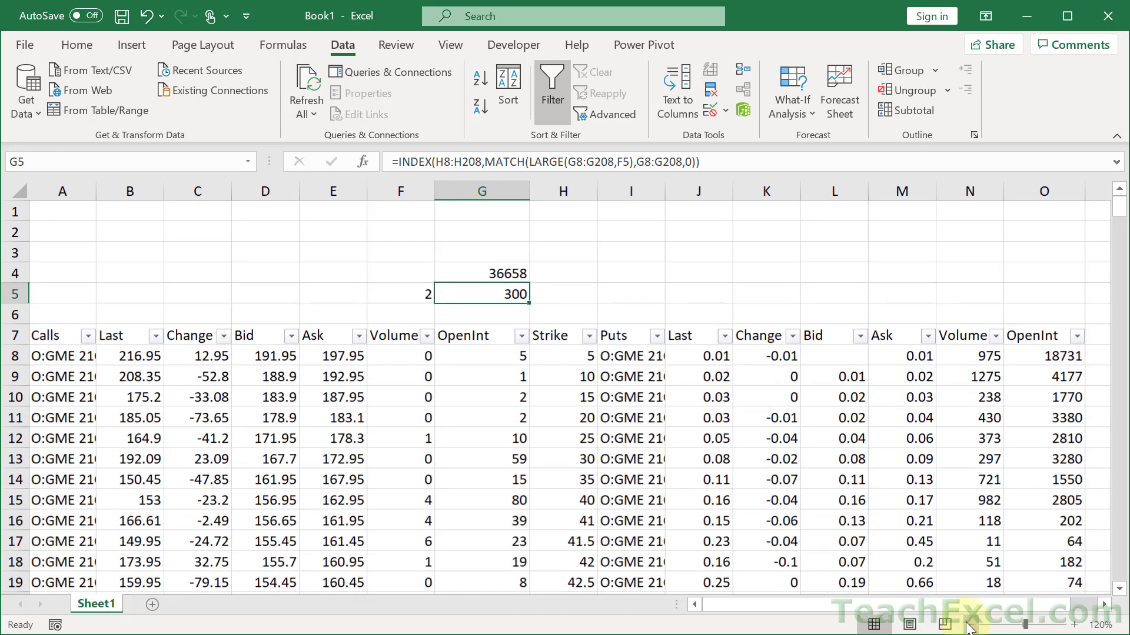
left_click(518, 417)
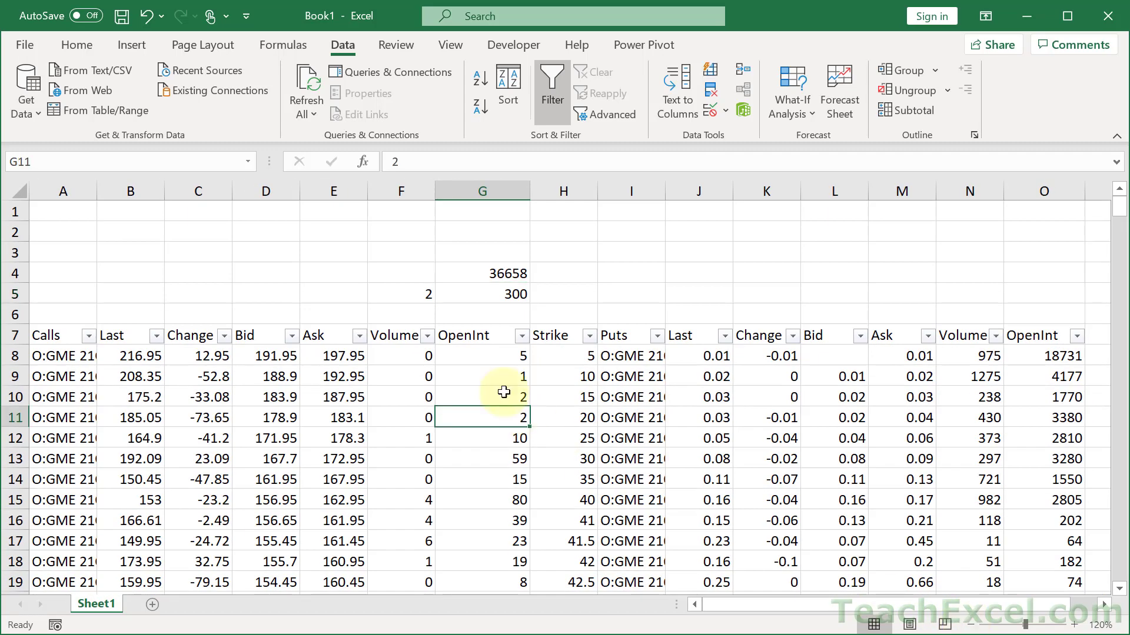
left_click(549, 82)
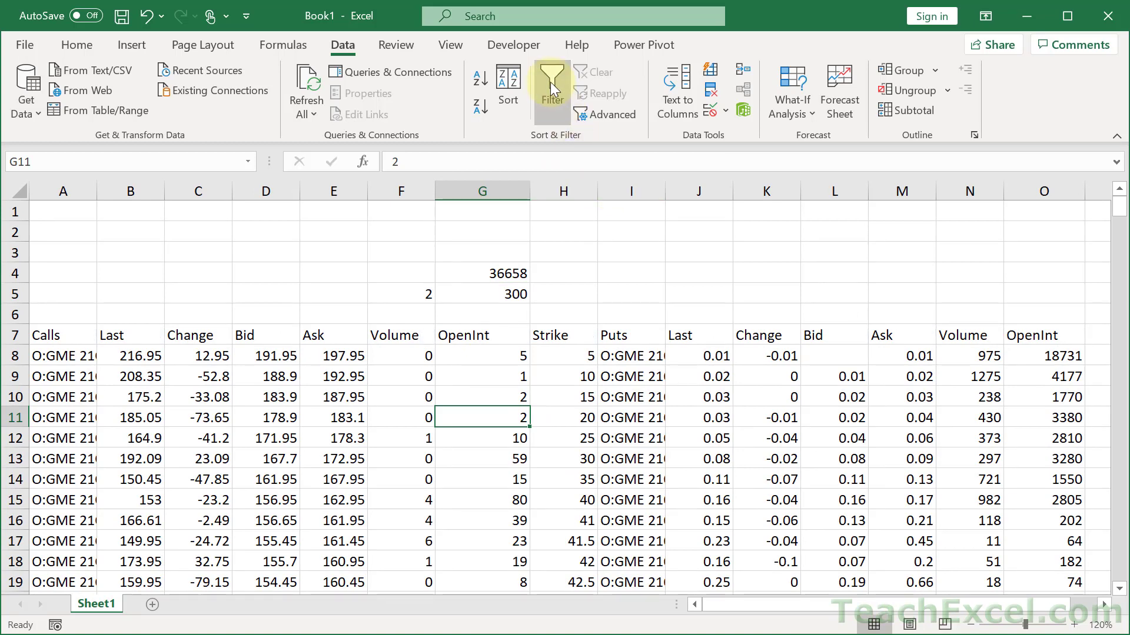
Convert the data range A7:O208 into an Excel table with headers
left_click(135, 44)
left_click(164, 101)
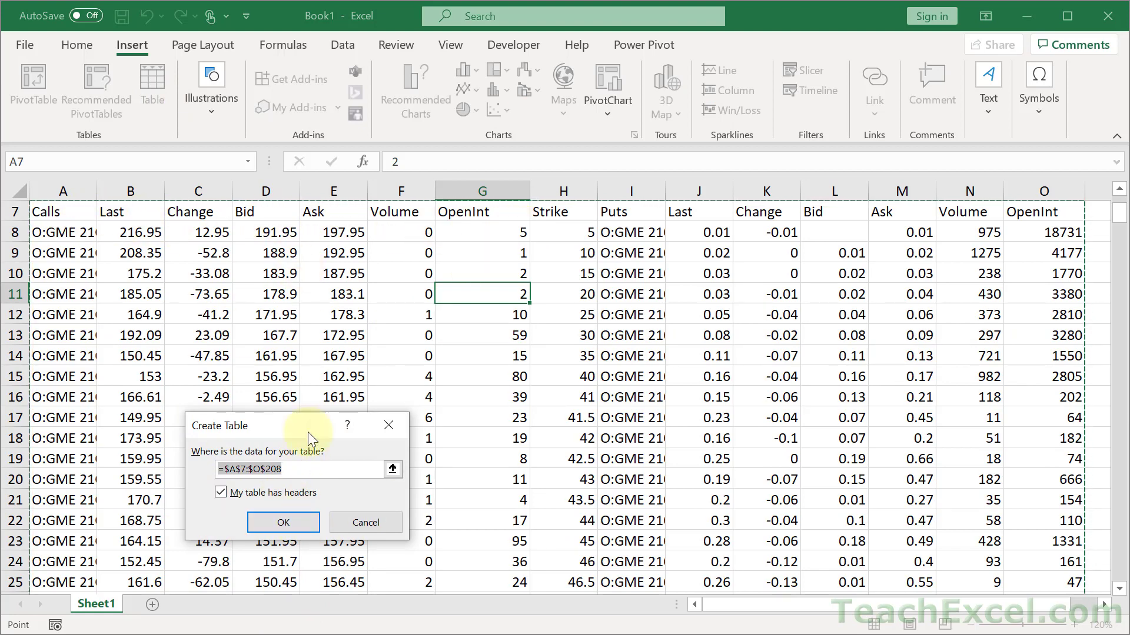
left_click(287, 514)
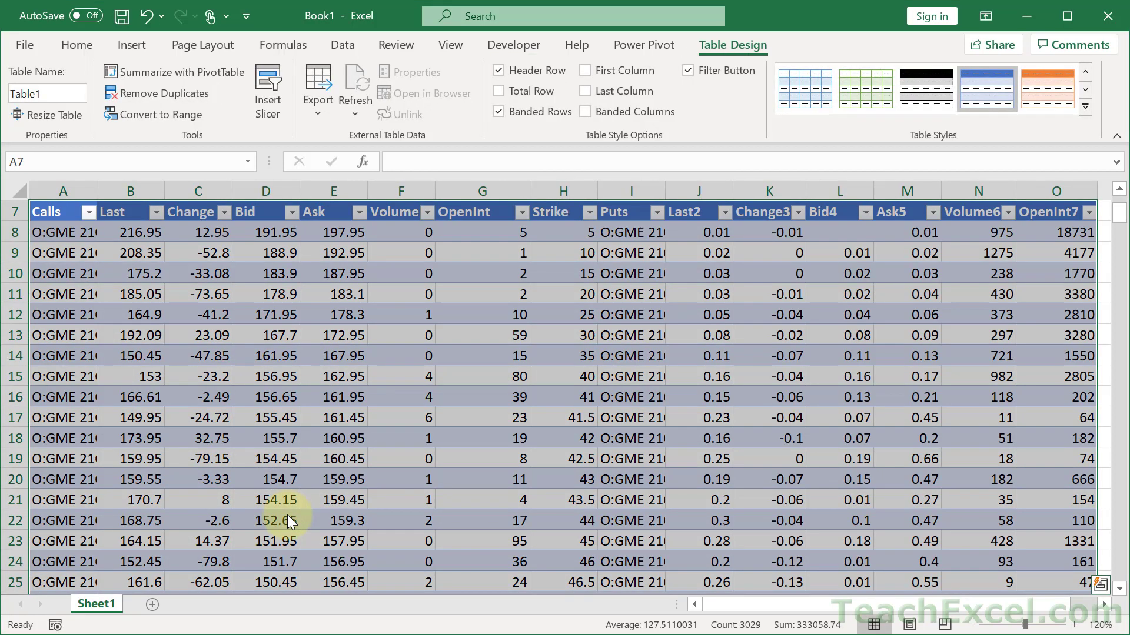
scroll(287, 515, "up", 2)
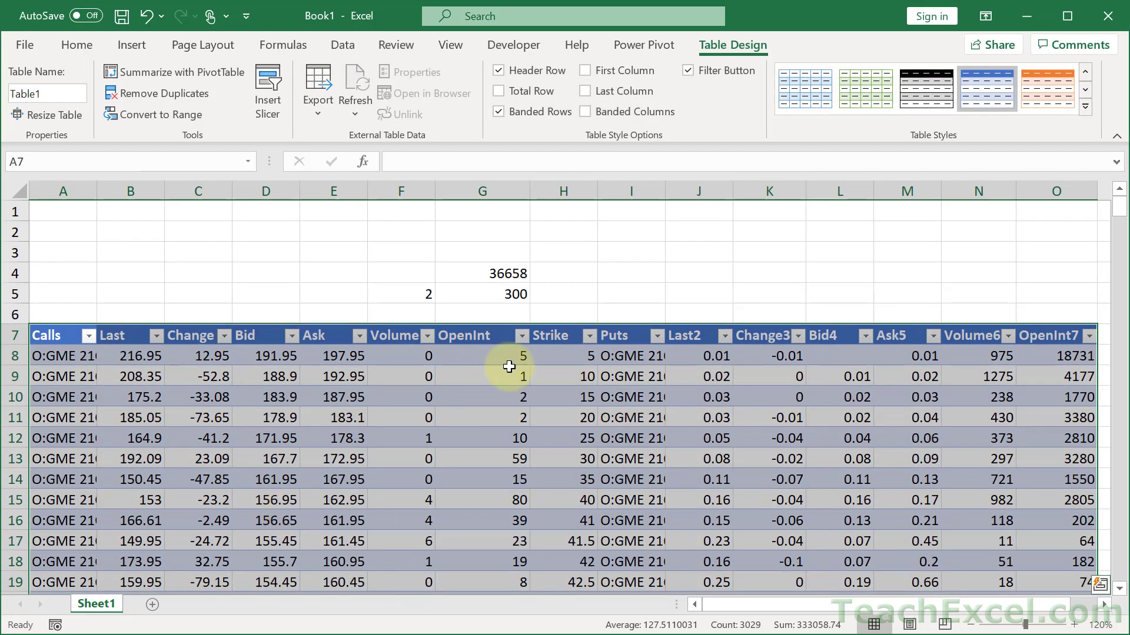
Preview alternative table styles for the options table, keeping the current blue style
left_click(550, 441)
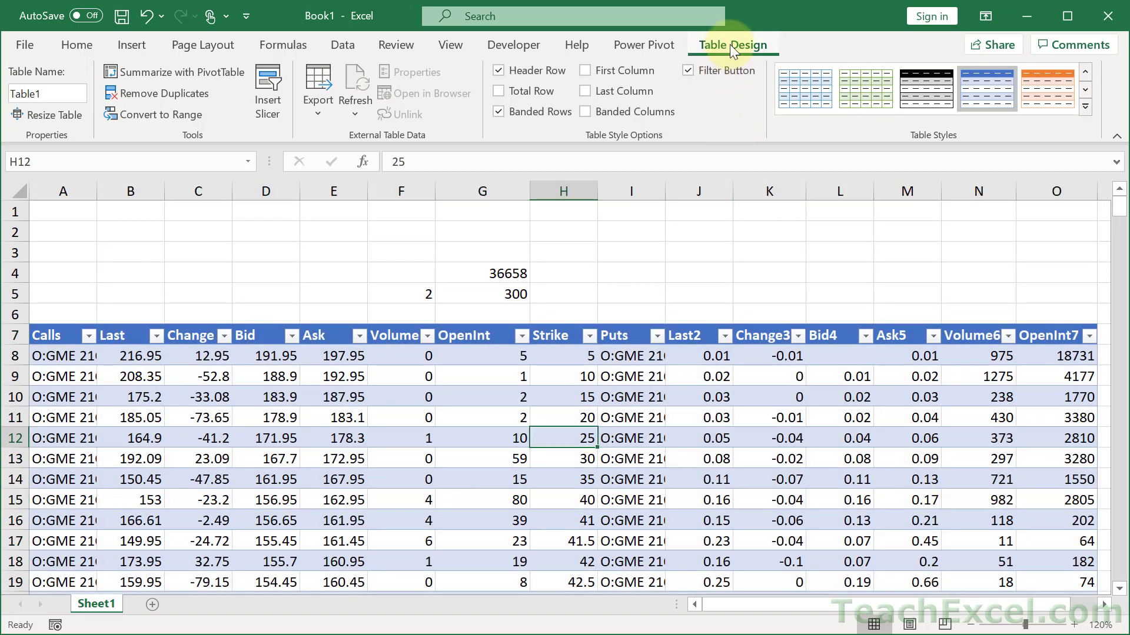
left_click(1085, 108)
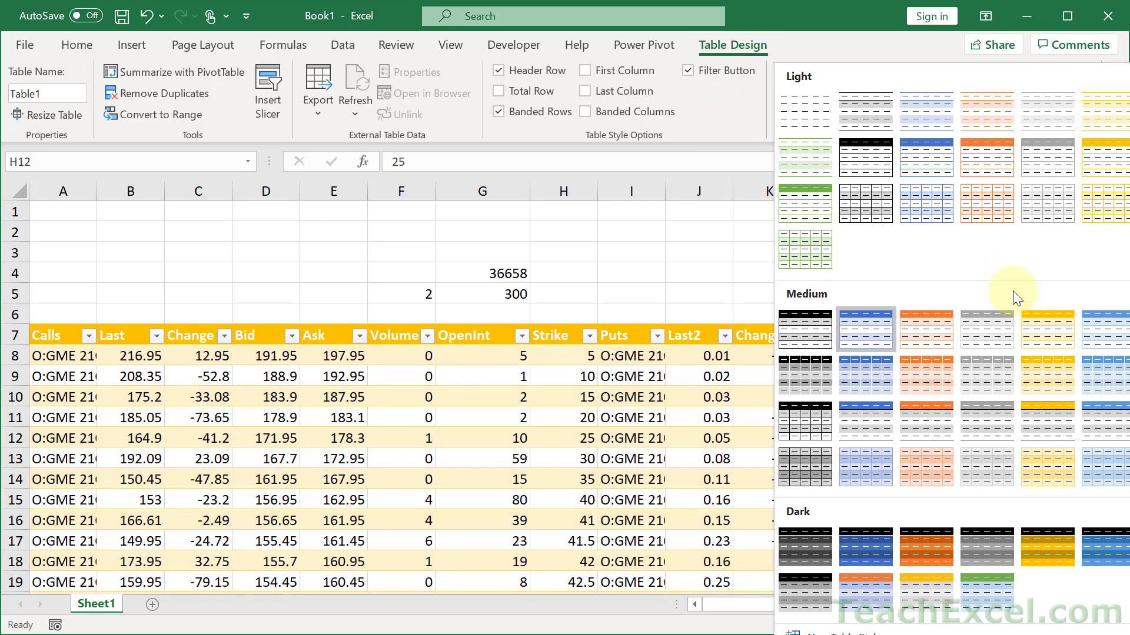
left_click(662, 238)
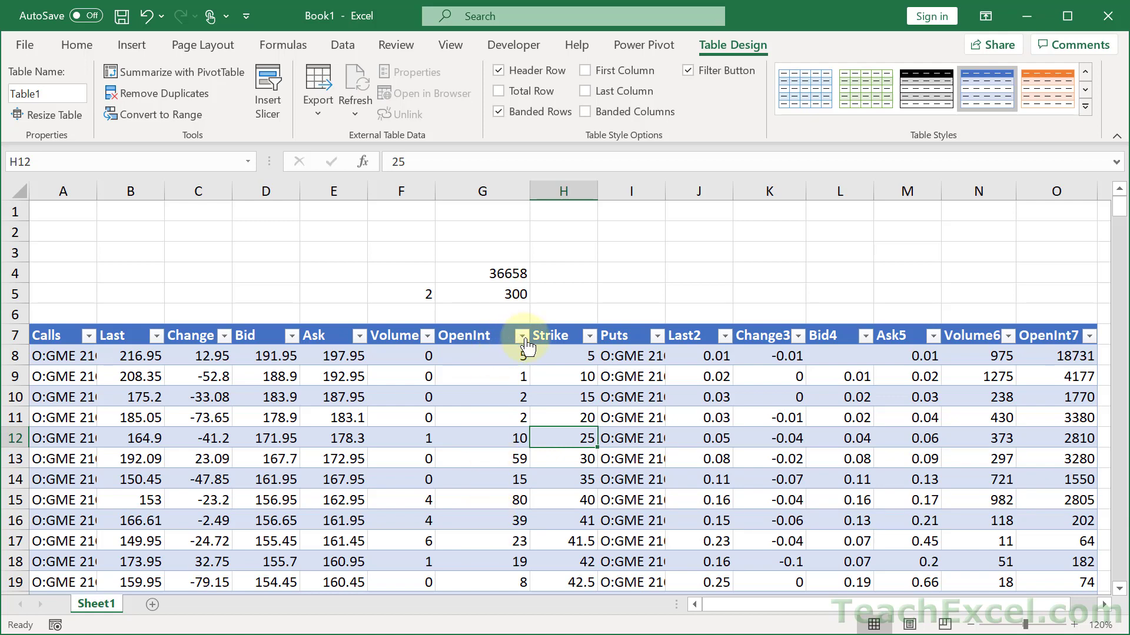
Filter the calls OpenInt column of the table to show the top 10 items
left_click(522, 336)
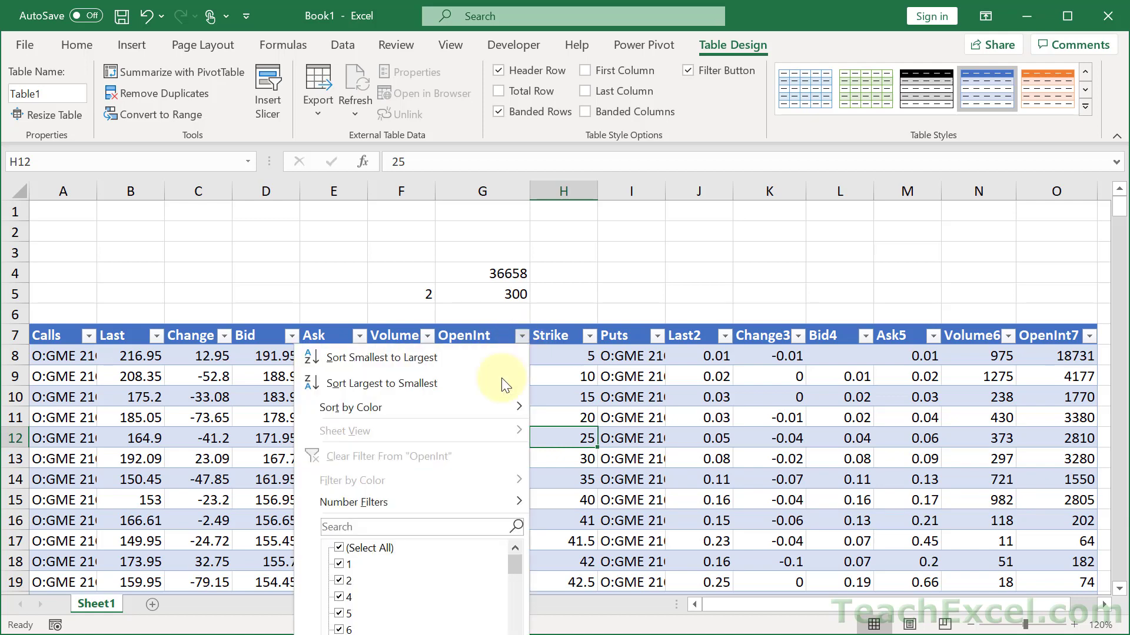
mouse_move(393, 506)
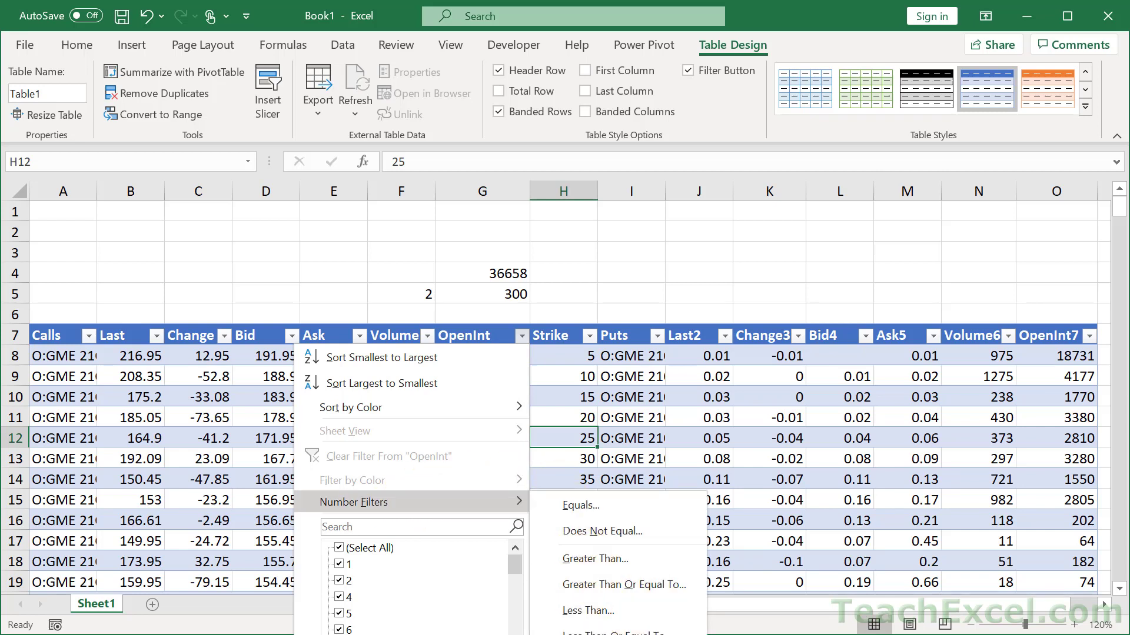
left_click(582, 634)
left_click_drag(268, 432, 518, 259)
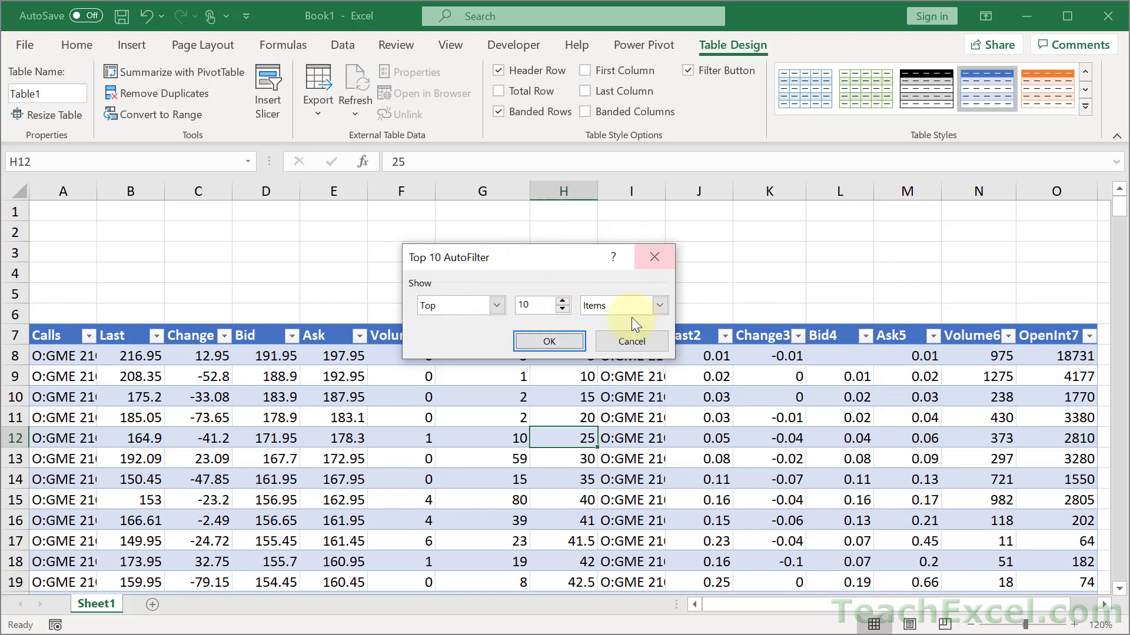
left_click(496, 305)
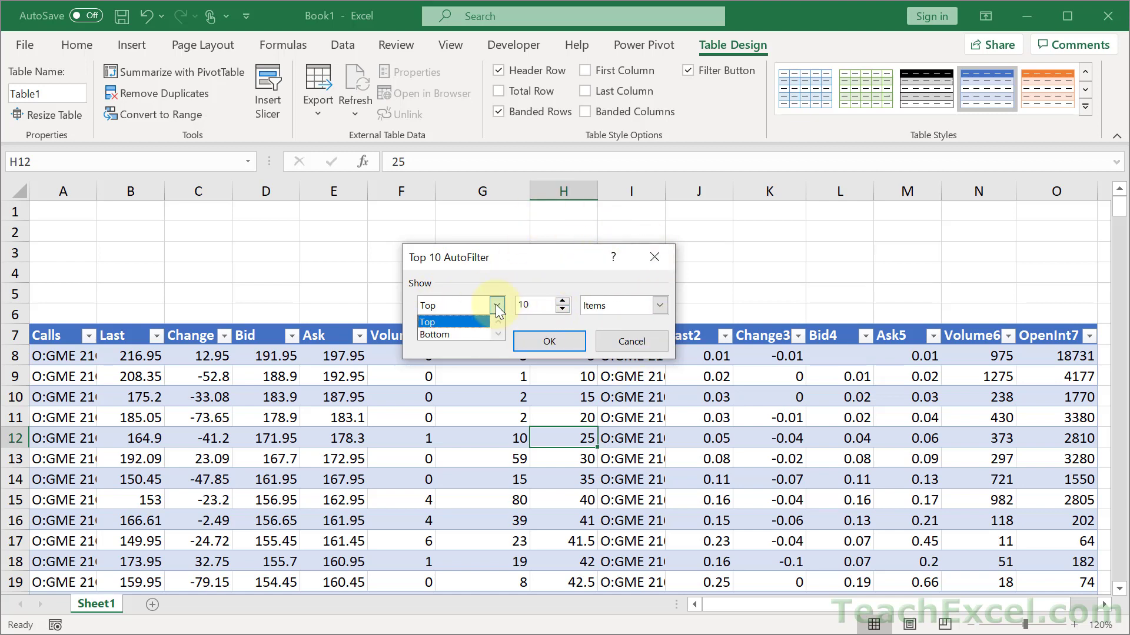
left_click(521, 278)
left_click(550, 342)
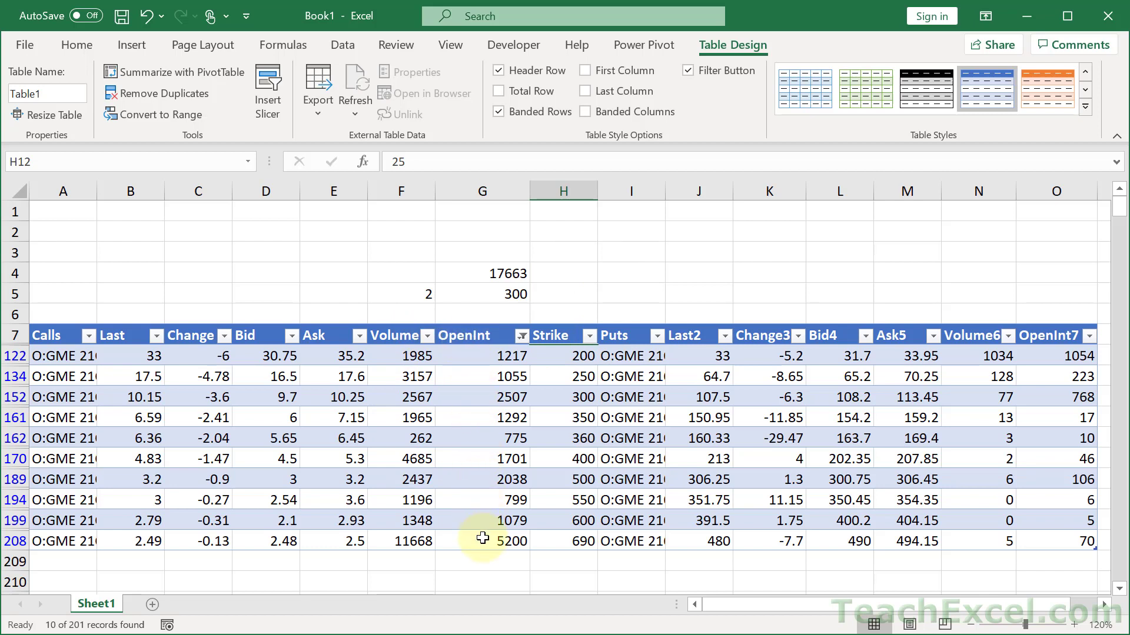
Add a total row to the table and set the calls OpenInt column's total to Sum
left_click_drag(549, 539, 560, 360)
left_click(560, 360)
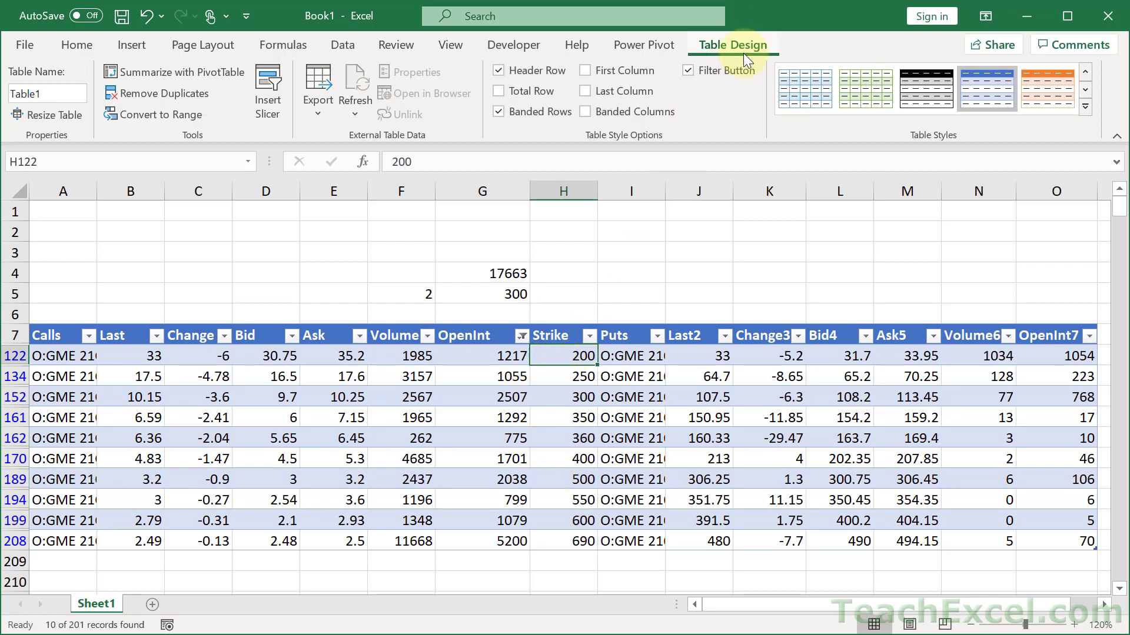
left_click(500, 91)
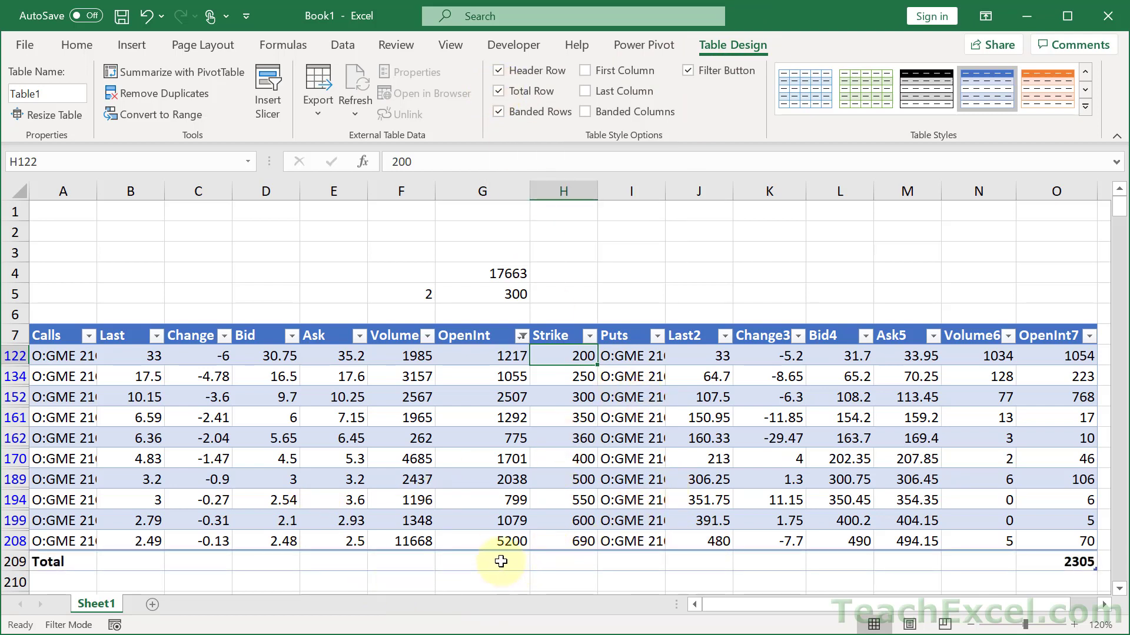
left_click(501, 560)
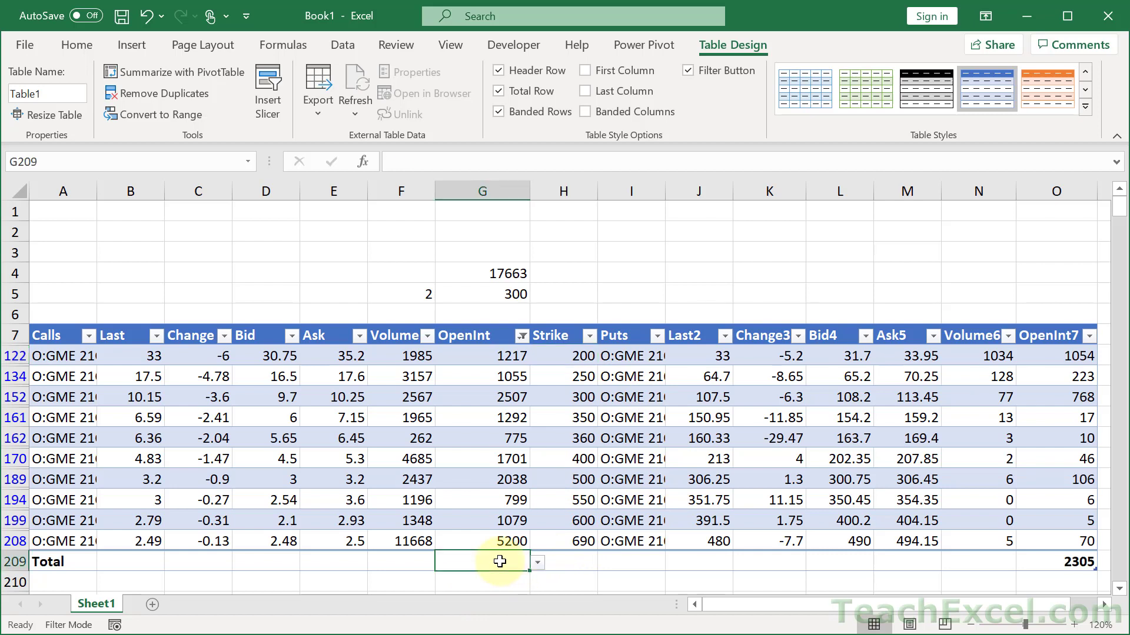
left_click(538, 562)
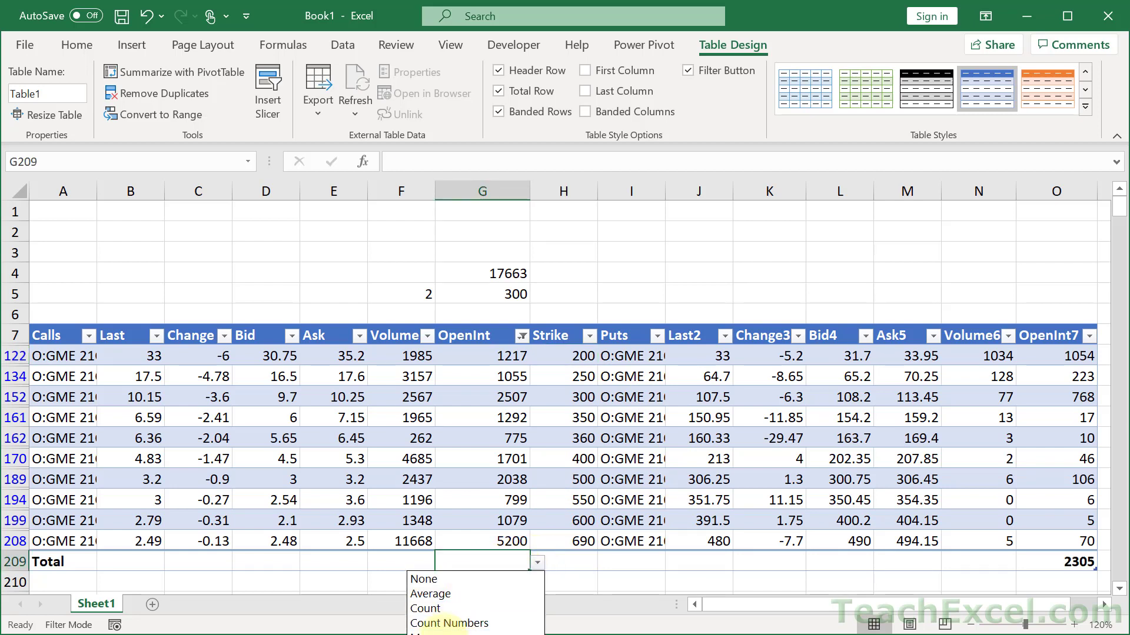
left_click(500, 634)
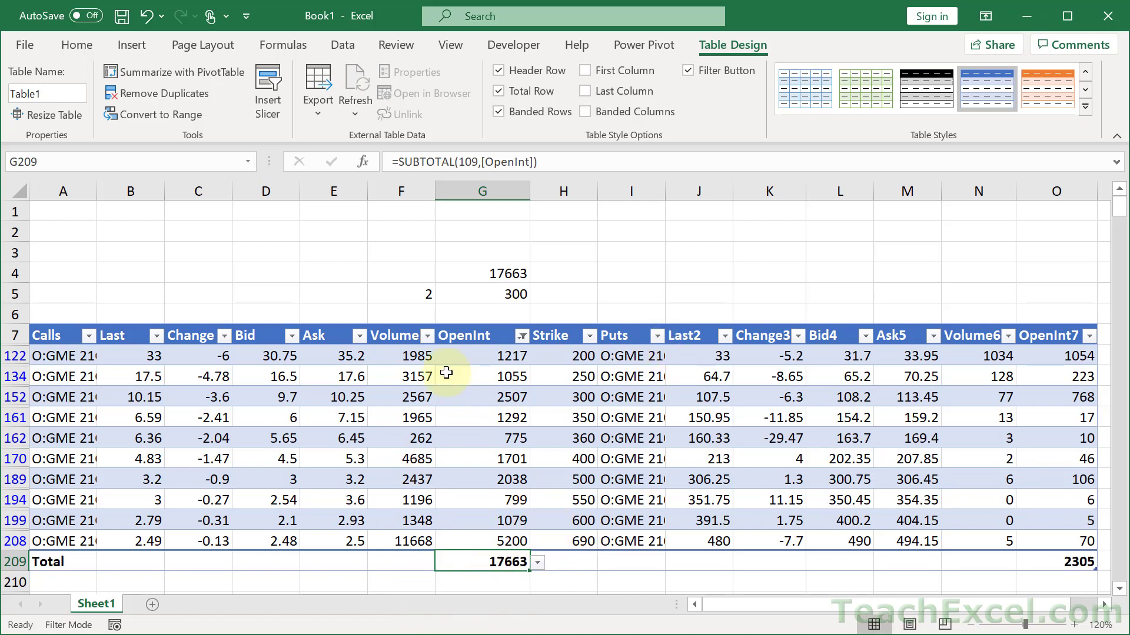
Inspect the SUBTOTAL formula in G4 to compare it with the table's OpenInt total
left_click(459, 275)
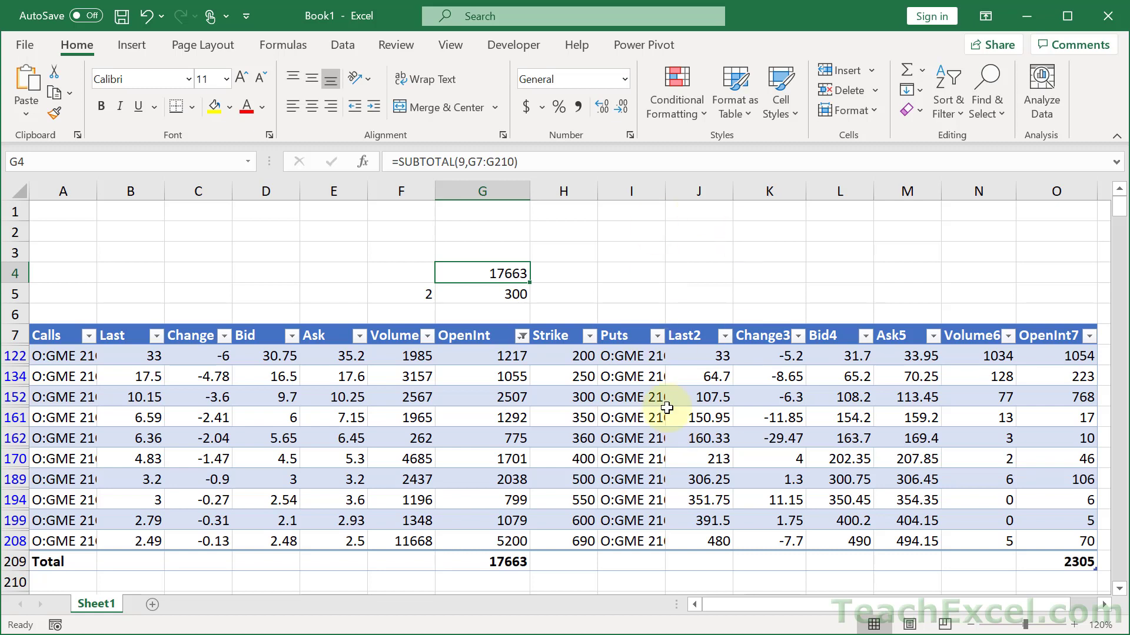
double_click(485, 273)
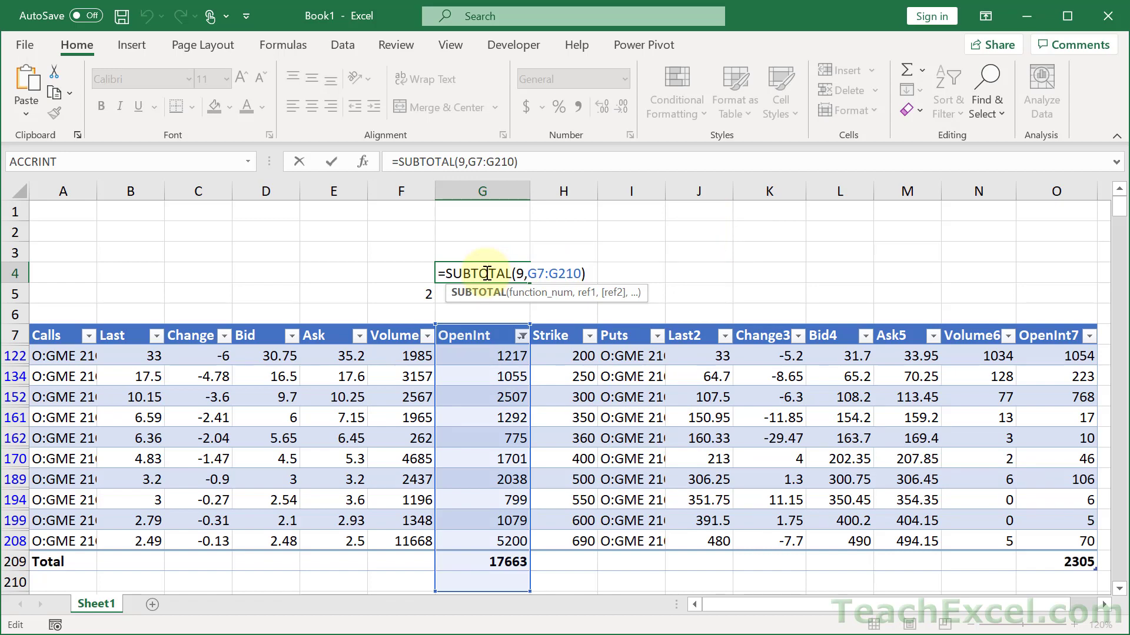
key("Escape")
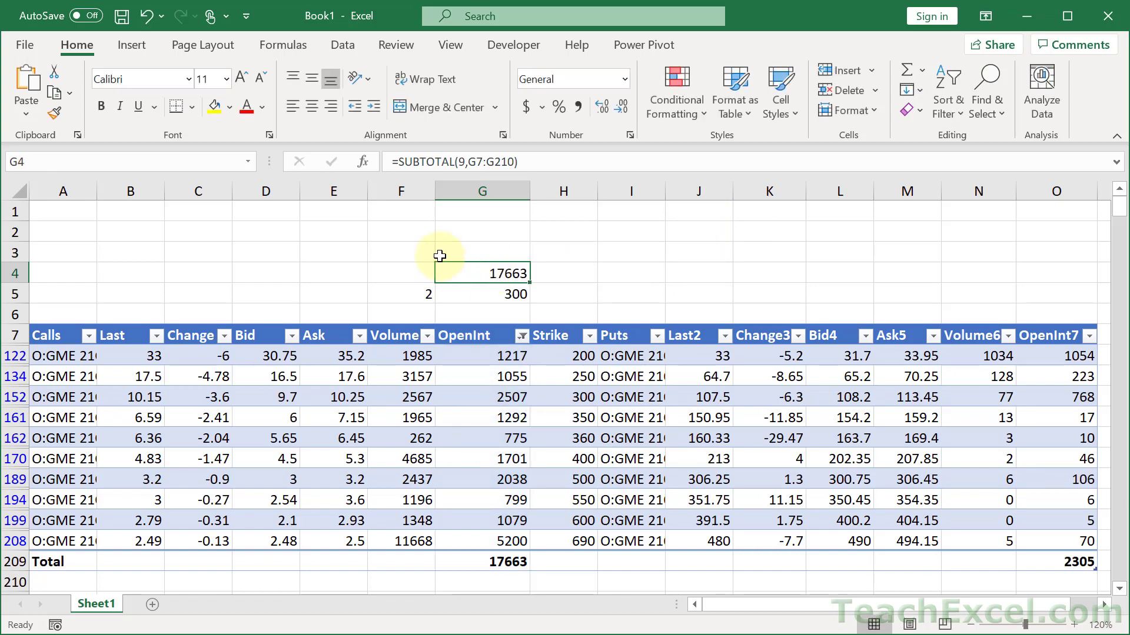